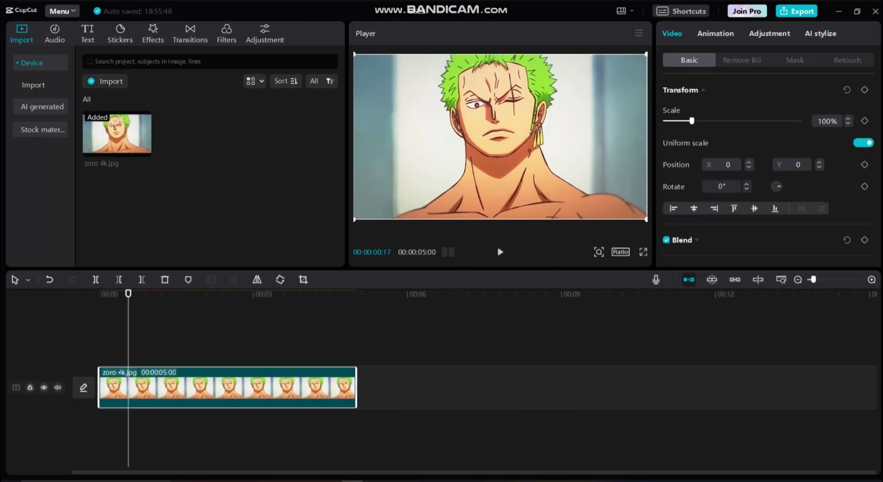
Import the zoro_4k-removebg-preview PNG and place it from the timeline's start on a new track above zoro 4k.jpg.
key("ctrl+i")
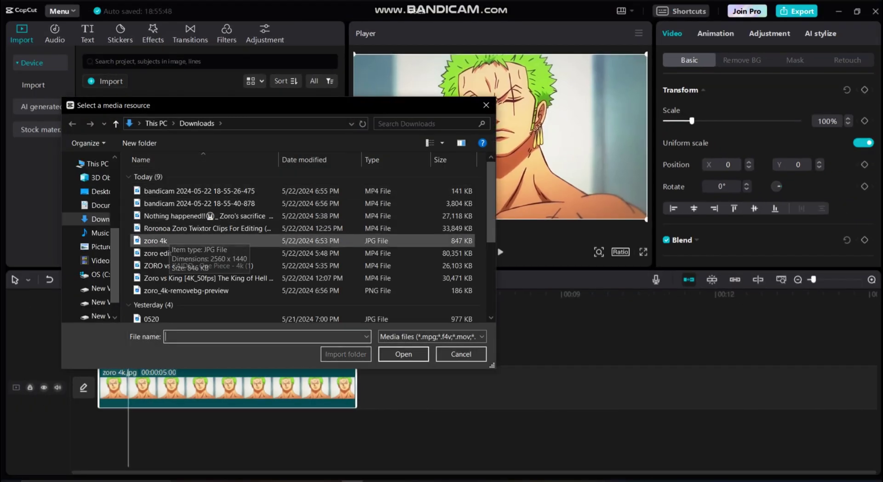
double_click(207, 290)
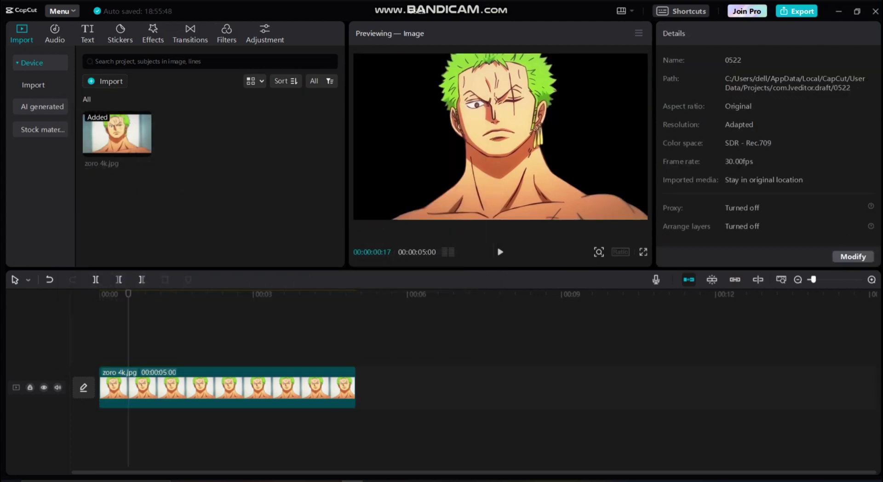
left_click_drag(196, 134, 179, 351)
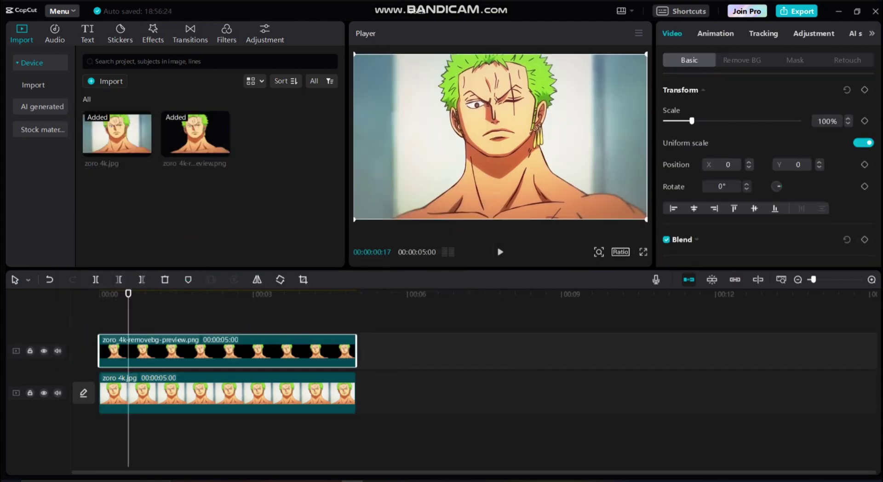
Scale the background-removed Zoro overlay up to 103%.
mouse_move(179, 293)
left_mouse_down()
mouse_move(242, 294)
mouse_move(99, 293)
mouse_move(186, 294)
left_mouse_up()
key("space")
key("space")
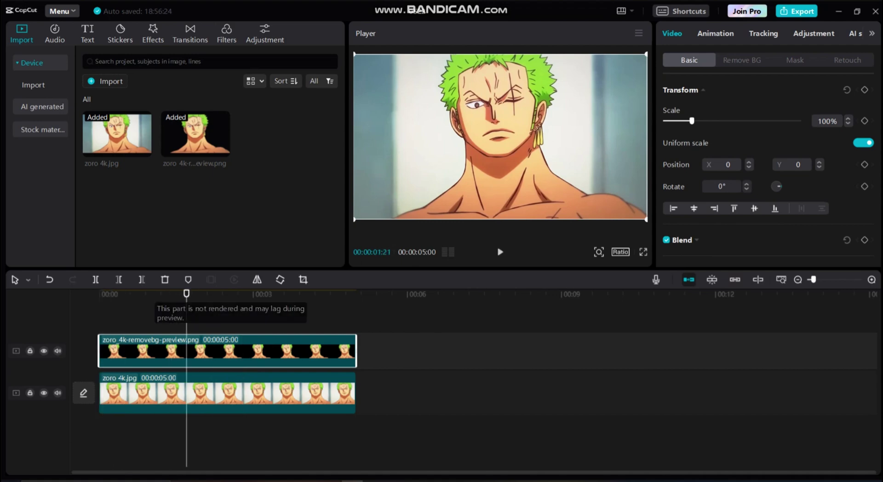
left_click_drag(691, 121, 693, 121)
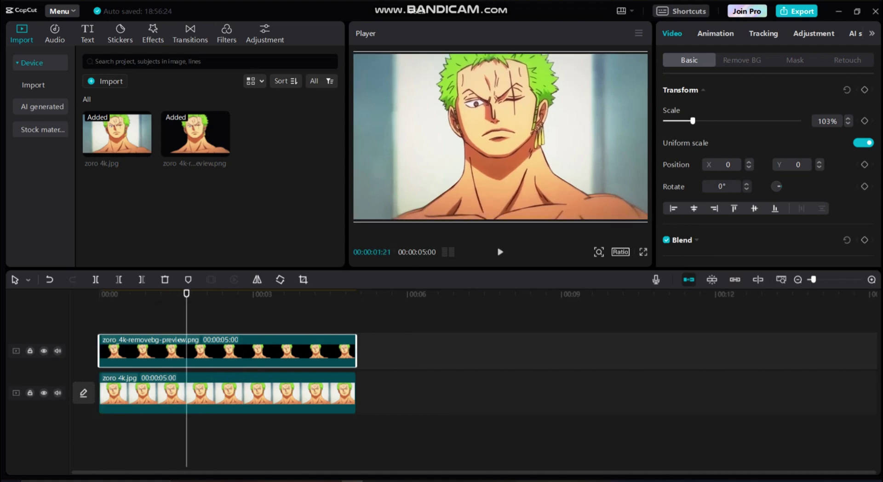
key("Escape")
left_click(227, 394)
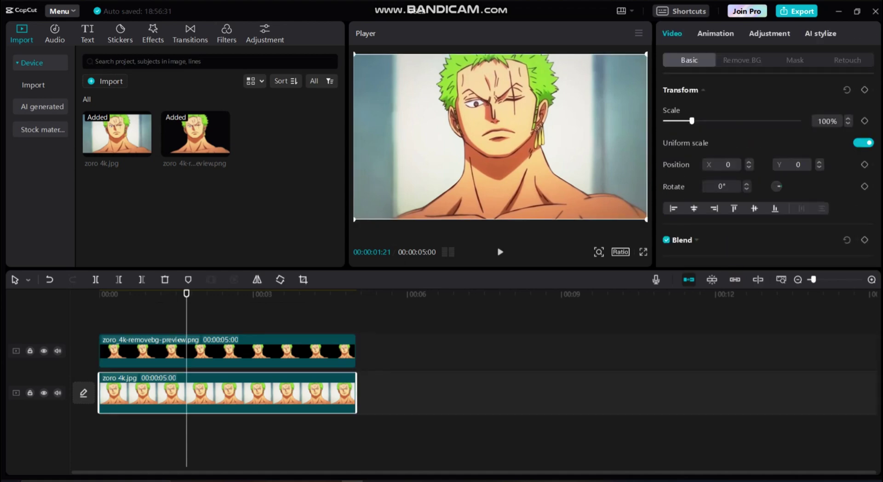
Import 11-Light Leaks Red-Whiteblue Edit-1 from the editing folder and place it from the start on a track above the cutout.
left_click(356, 313)
left_click_drag(98, 294, 116, 294)
left_click(105, 81)
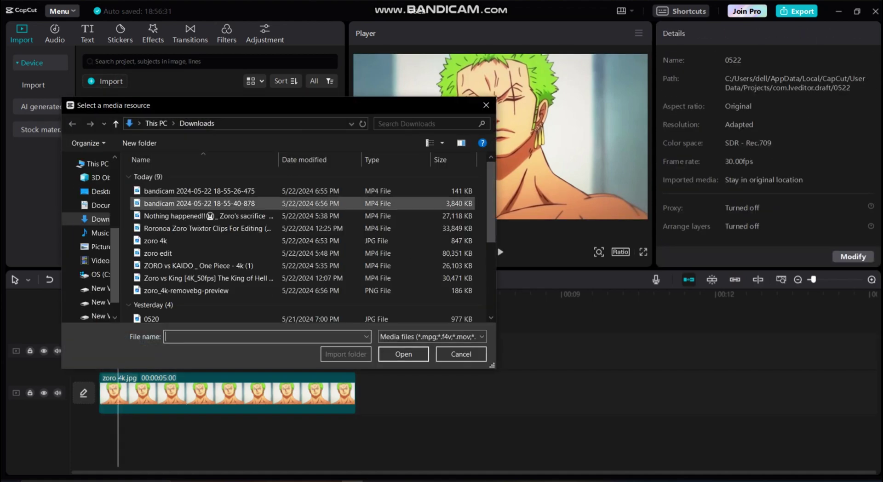
scroll(276, 290, "down", 4)
double_click(230, 277)
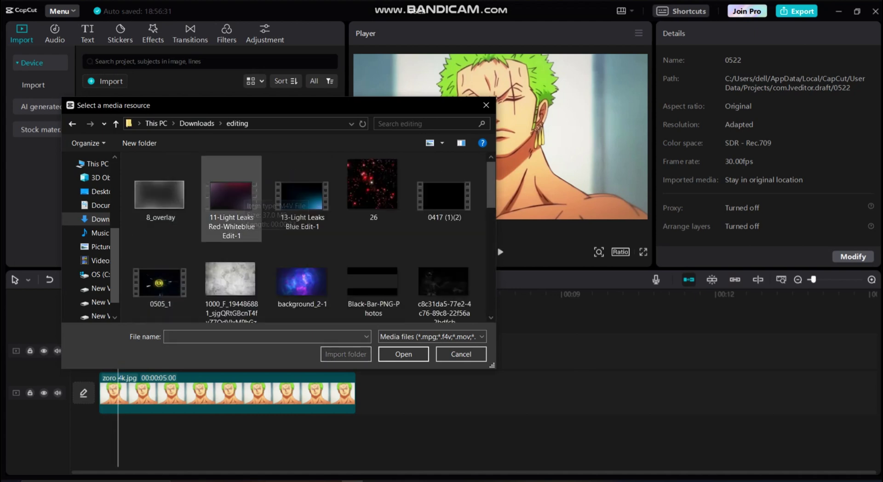
double_click(240, 197)
left_click_drag(274, 136, 194, 350)
left_click(229, 295)
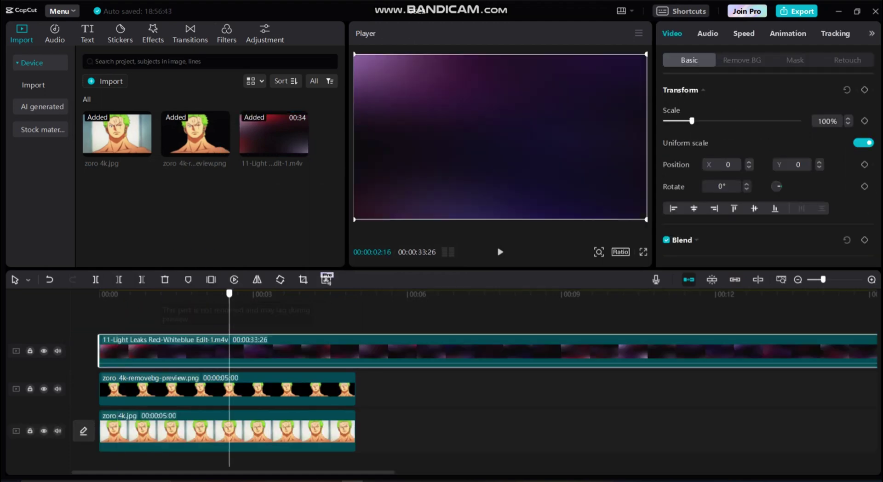
Freeze the light leaks clip at 00:00:02:07 and delete its footage before and after the frozen frame.
mouse_move(229, 294)
left_mouse_down()
mouse_move(195, 294)
mouse_move(214, 295)
left_mouse_up()
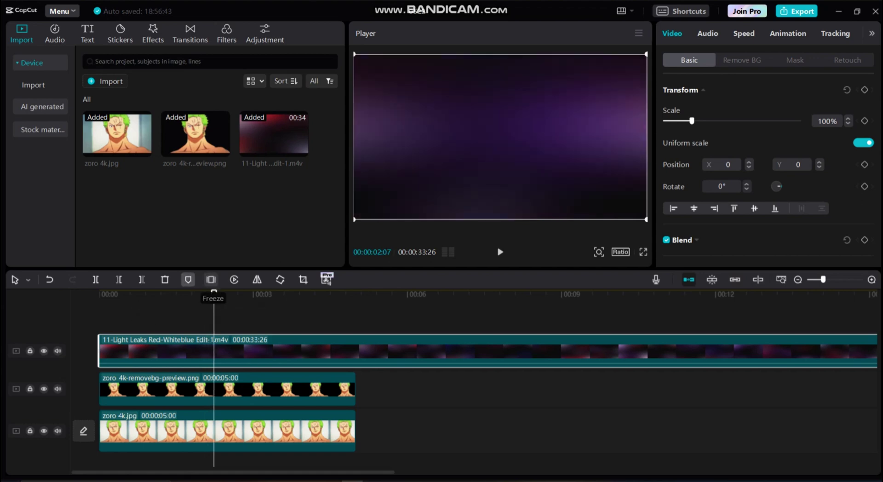
left_click(211, 280)
left_click(506, 350)
key("Delete")
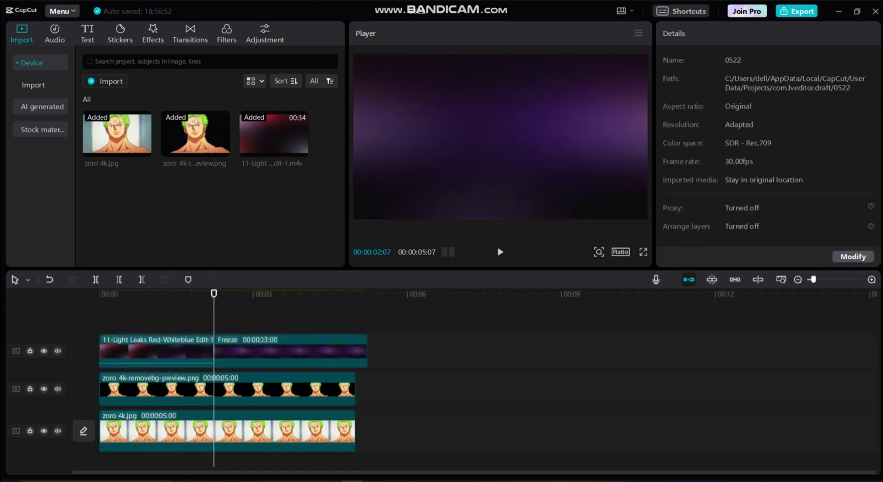
left_click(156, 351)
key("Delete")
Move the freeze clip to the timeline's start and extend it to 5 seconds, matching the clips below.
left_click_drag(290, 350, 174, 351)
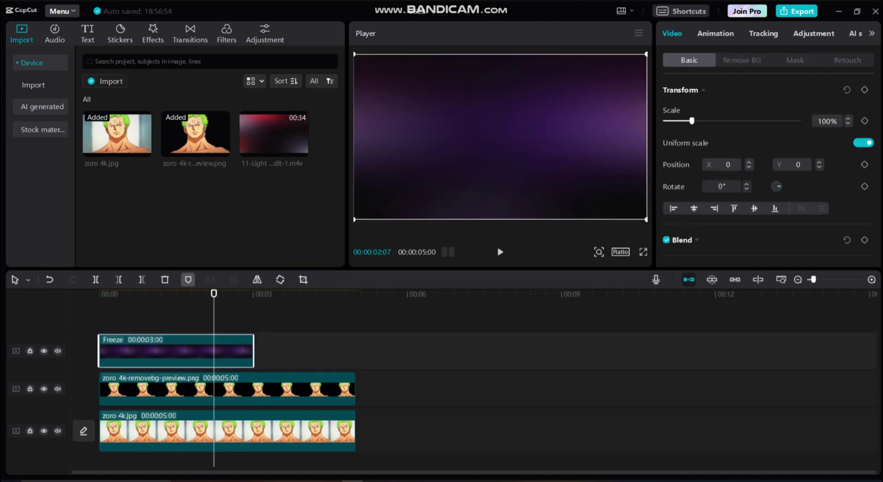
left_click_drag(254, 350, 350, 351)
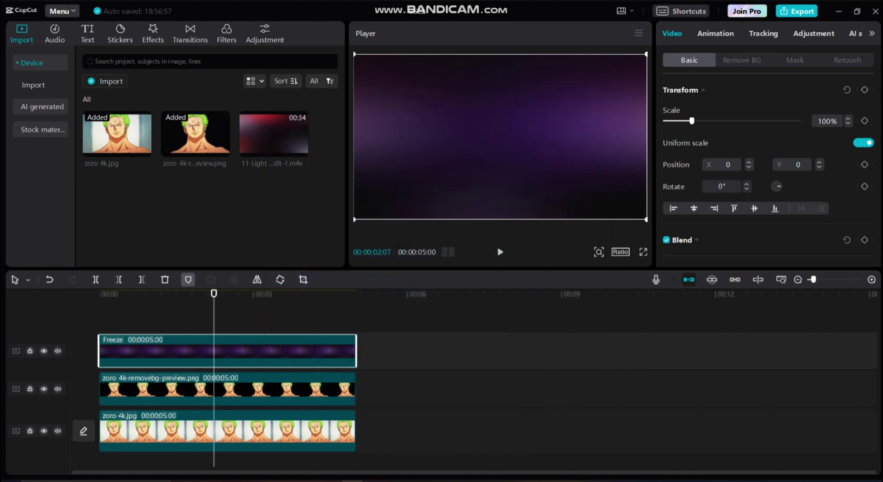
Set the freeze clip's blend mode to Screen and preview the result.
left_click_drag(214, 293, 116, 293)
scroll(768, 165, "down", 2)
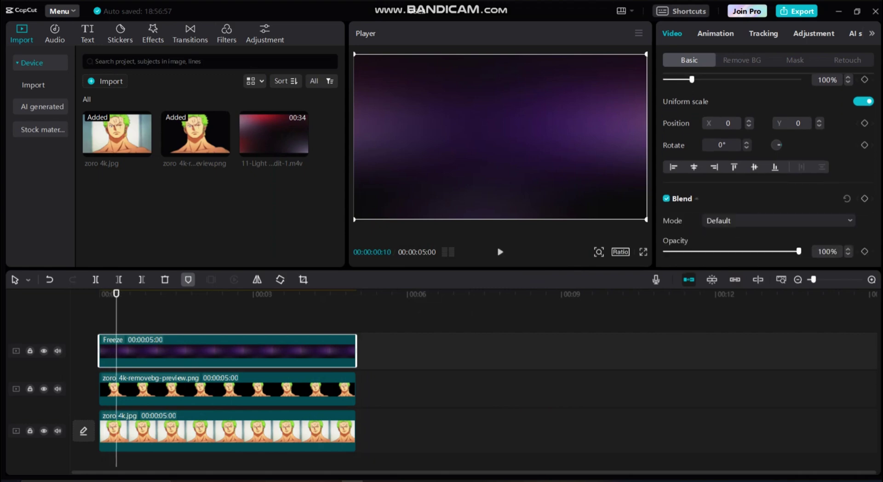
left_click(779, 221)
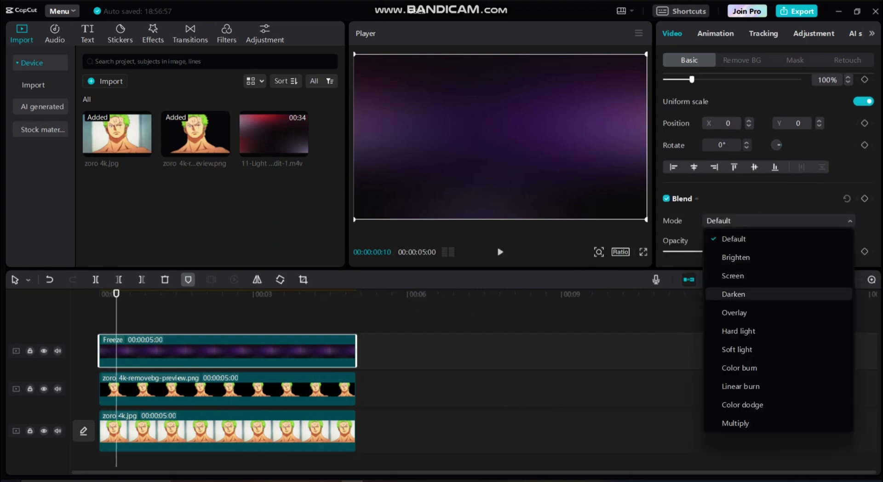
left_click(733, 275)
left_click(356, 317)
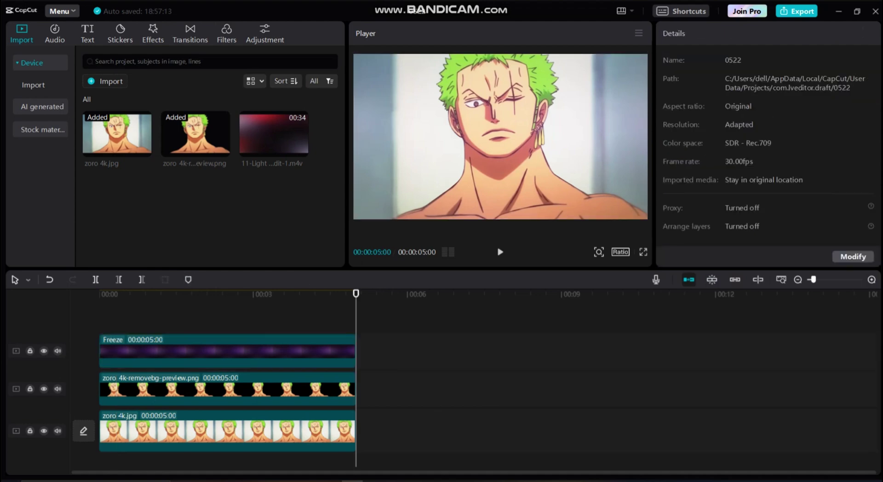
key("space")
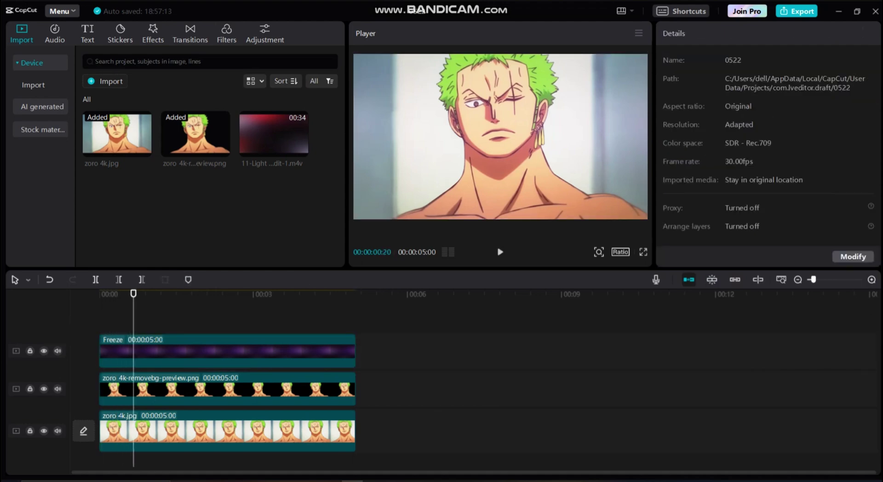
left_click_drag(228, 351, 279, 350)
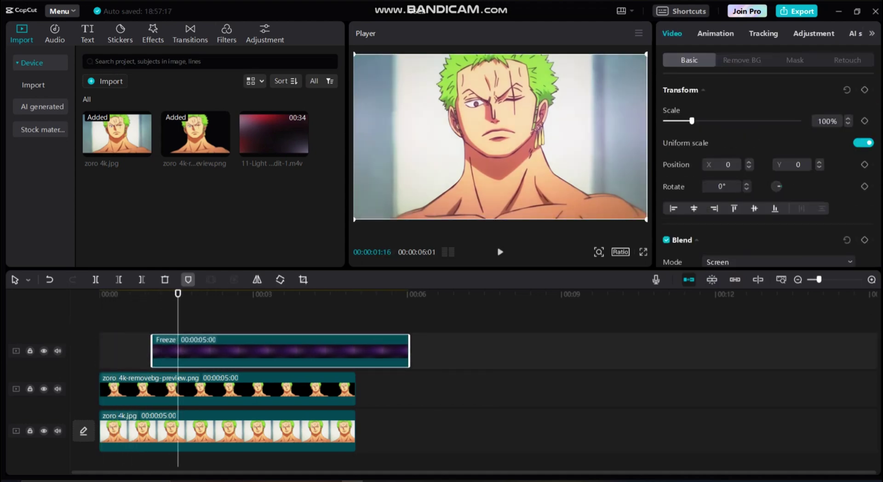
key("ctrl+z")
left_click(269, 317)
left_click(269, 350)
scroll(769, 185, "down", 5)
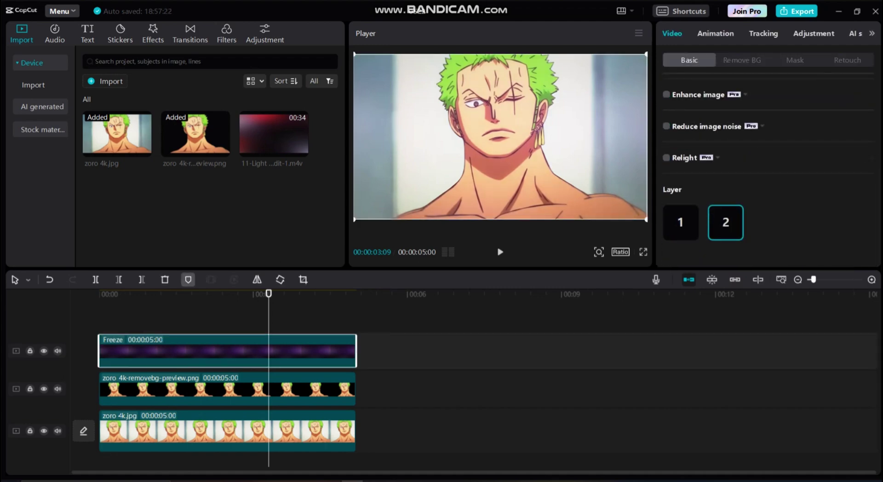
left_click(356, 318)
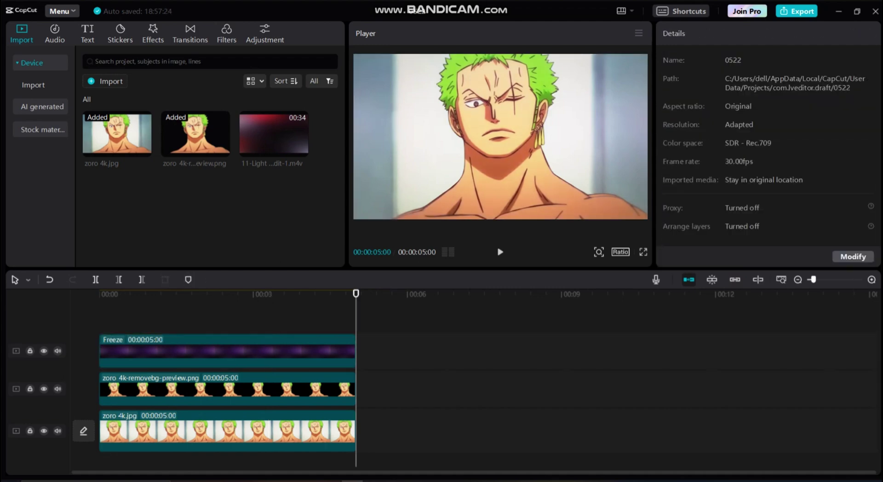
Import Black-Bar-PNG-Photos from the editing folder and place it from the start on a new track above the freeze clip.
left_click(105, 81)
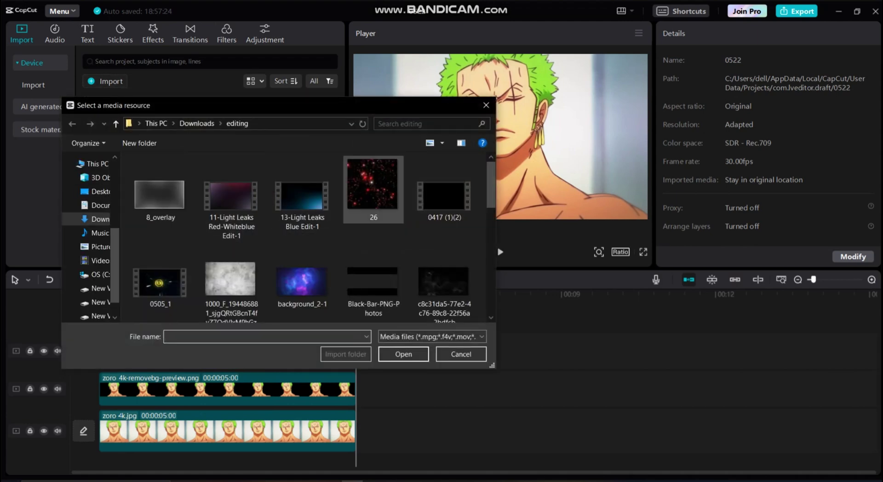
scroll(299, 276, "down", 1)
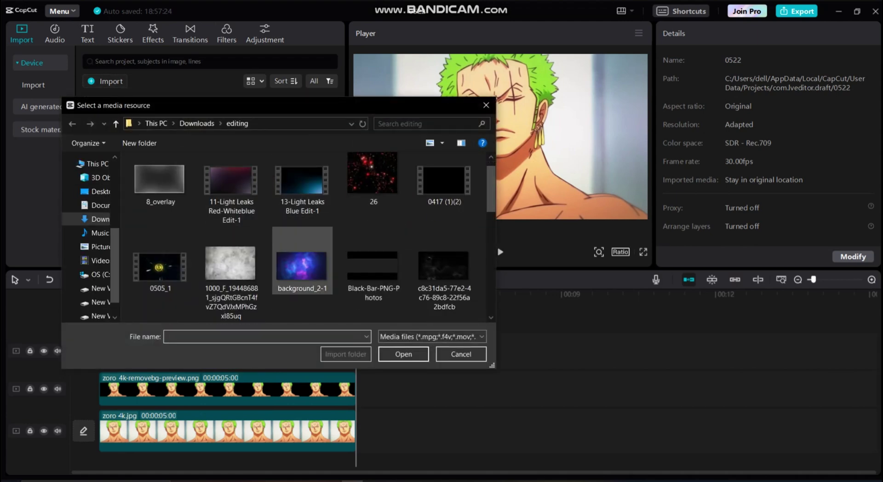
left_click(374, 267)
key("Return")
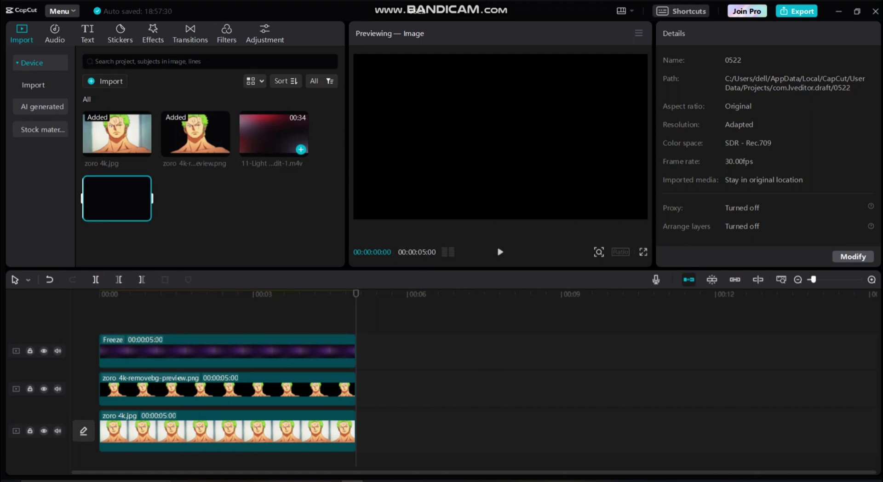
left_click(144, 213)
left_click_drag(138, 317, 140, 349)
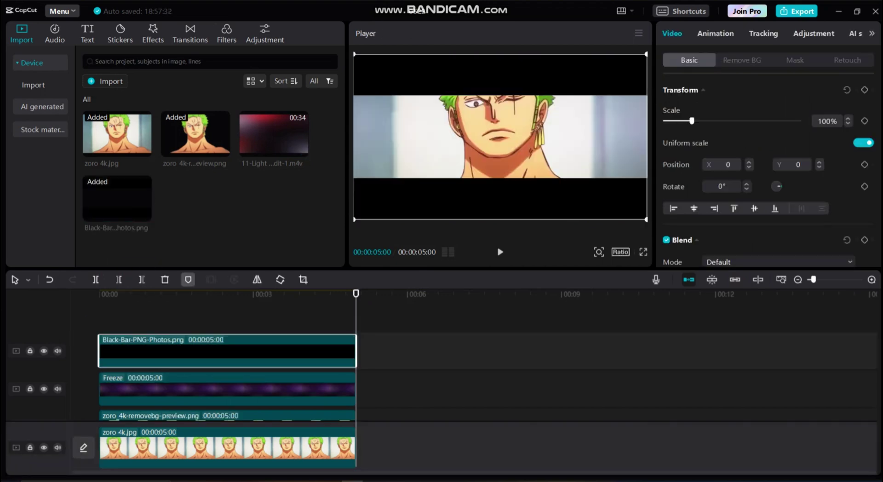
Set the black bar overlay's layer to 1 so it sits behind the Zoro cutout.
left_click(204, 294)
scroll(769, 161, "down", 6)
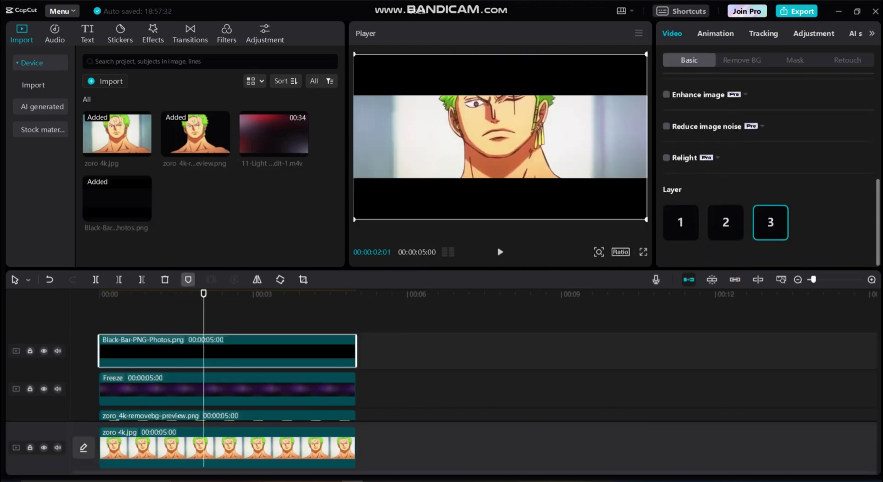
left_click(726, 222)
left_click(680, 223)
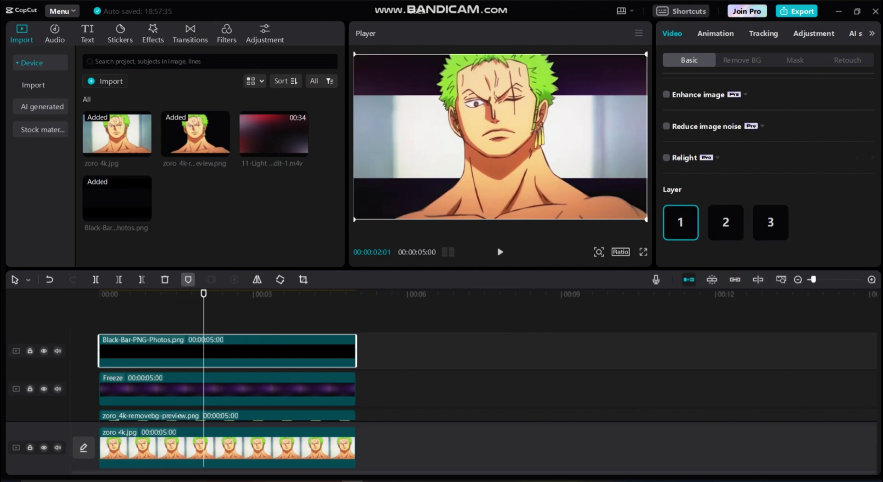
Scale the black bar overlay up to 162% and return the playhead to the timeline's start.
scroll(768, 170, "up", 5)
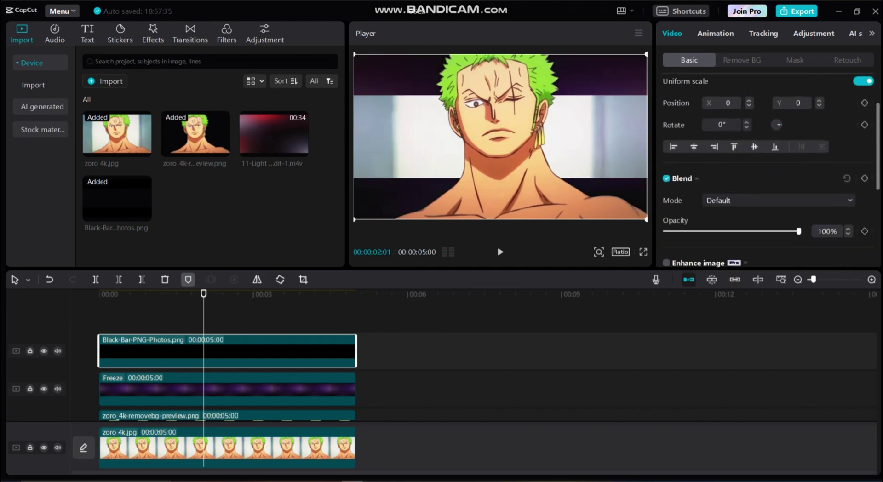
scroll(768, 170, "up", 2)
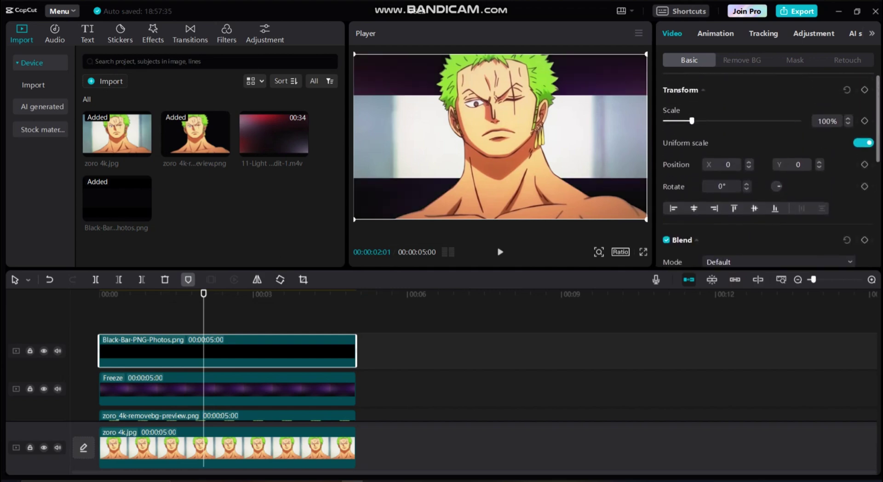
left_click_drag(692, 121, 709, 121)
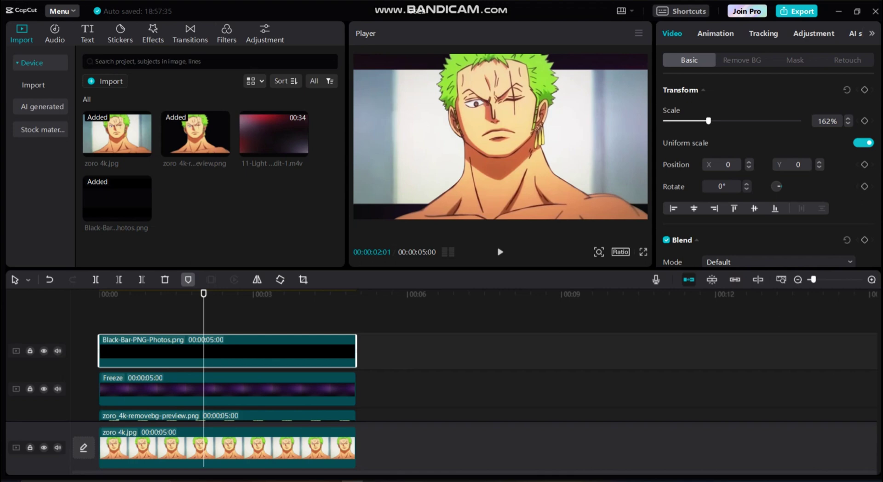
left_click(357, 313)
left_click_drag(357, 313, 99, 313)
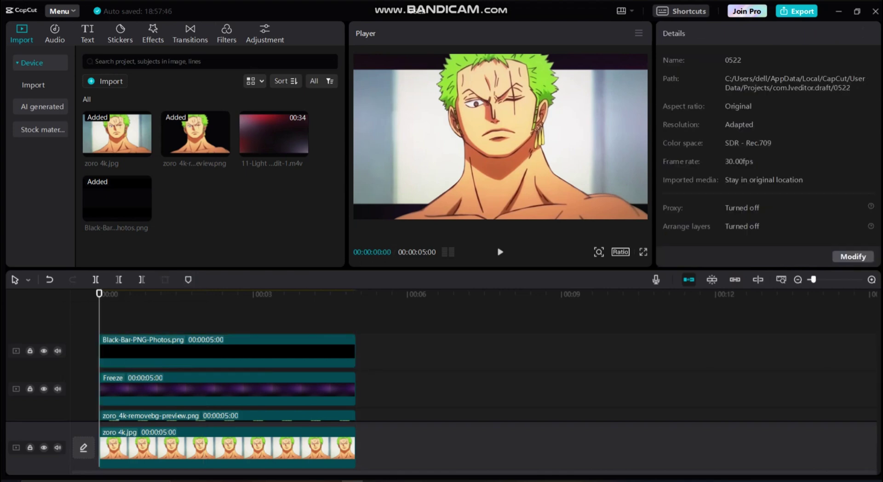
Lower the black bar overlay's opacity to 75%.
left_click(225, 352)
scroll(768, 184, "down", 5)
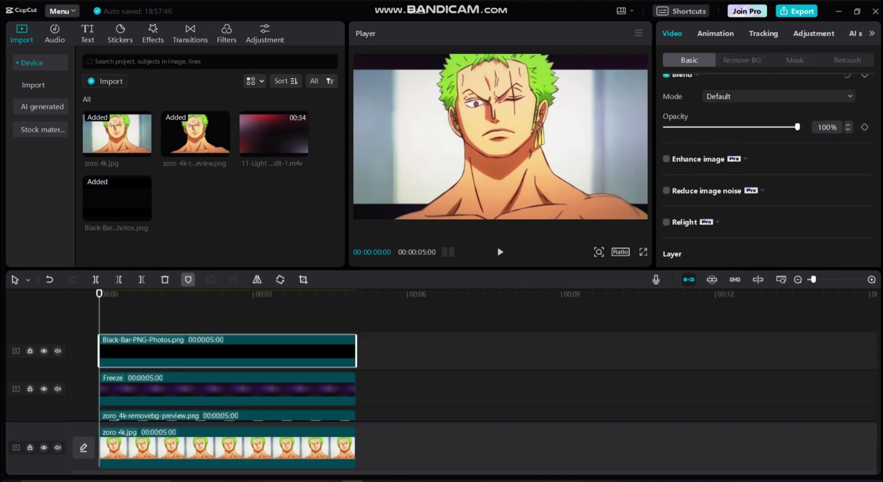
left_click_drag(797, 127, 763, 127)
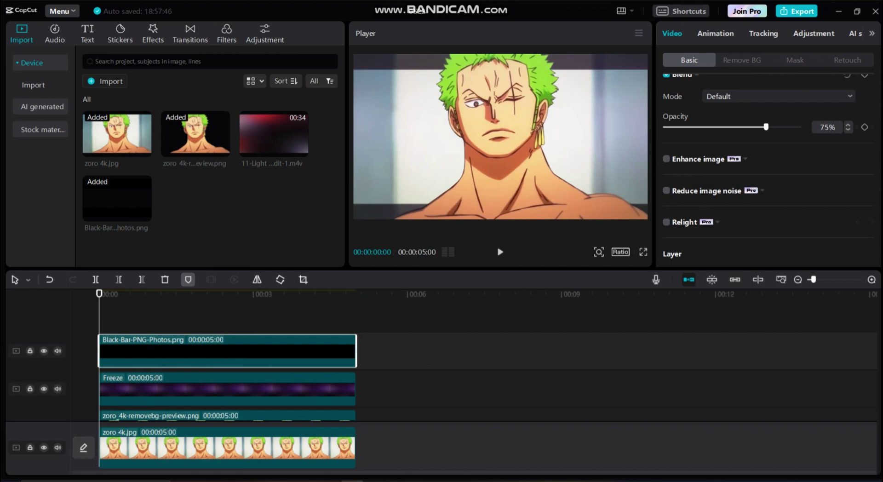
key("Escape")
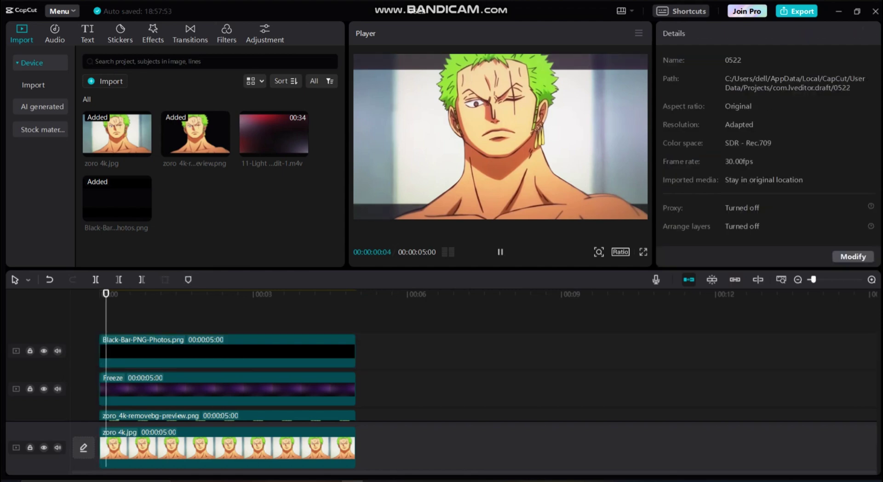
Import the y2mate.is Motion Background overlay video from the editing folder and add it from the start on a new track above the black bars.
left_click(105, 81)
scroll(374, 280, "down", 2)
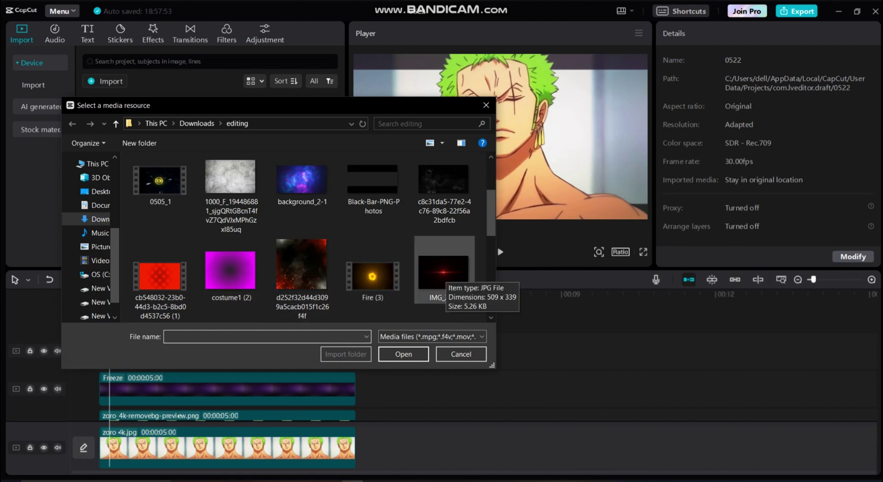
scroll(445, 276, "down", 1)
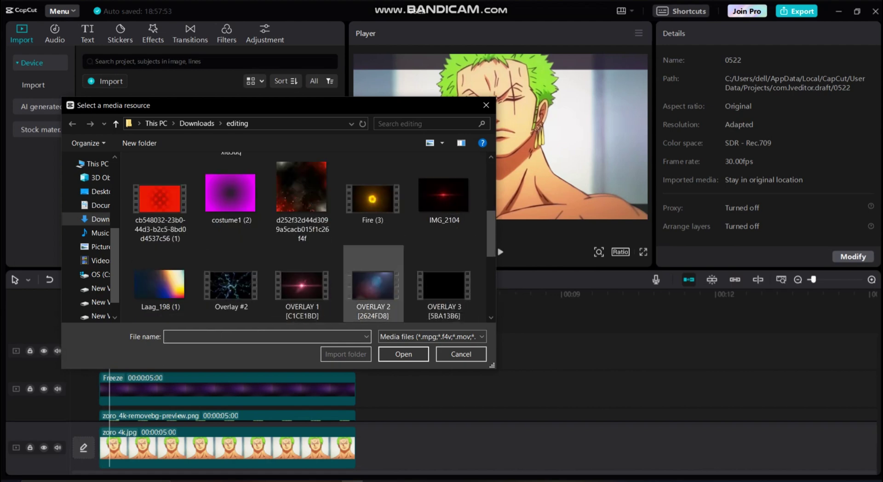
scroll(373, 281, "down", 3)
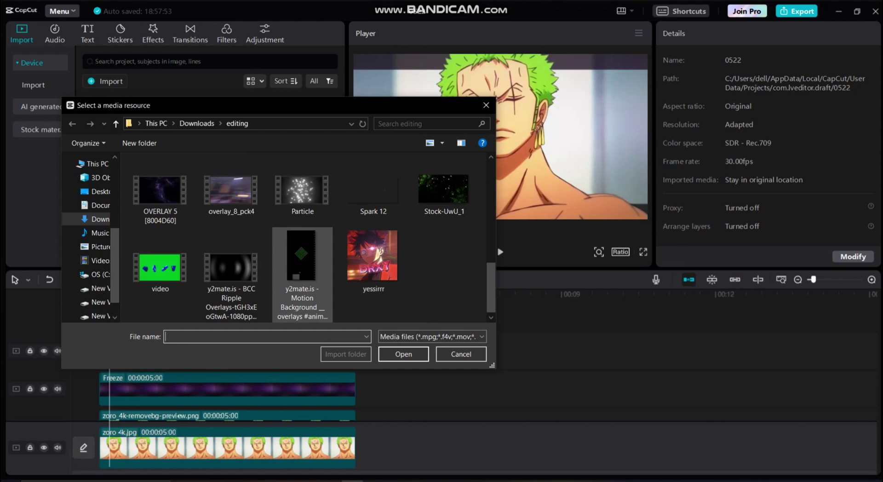
double_click(302, 276)
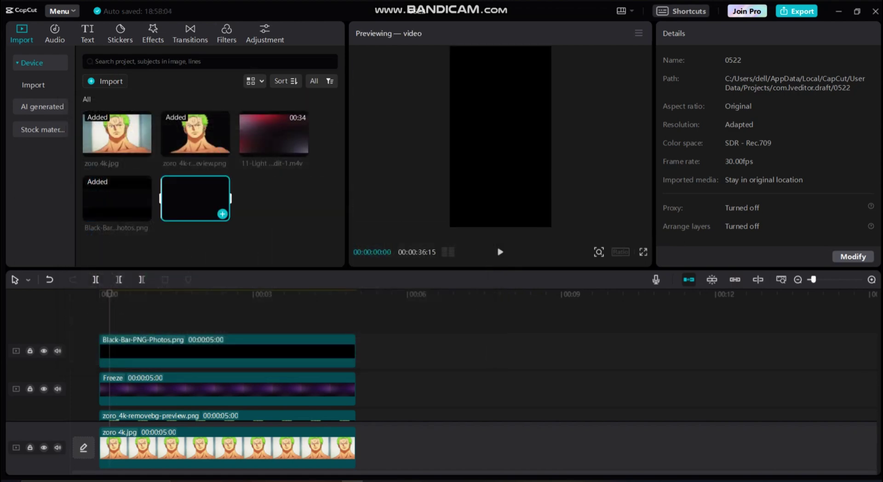
left_click(220, 213)
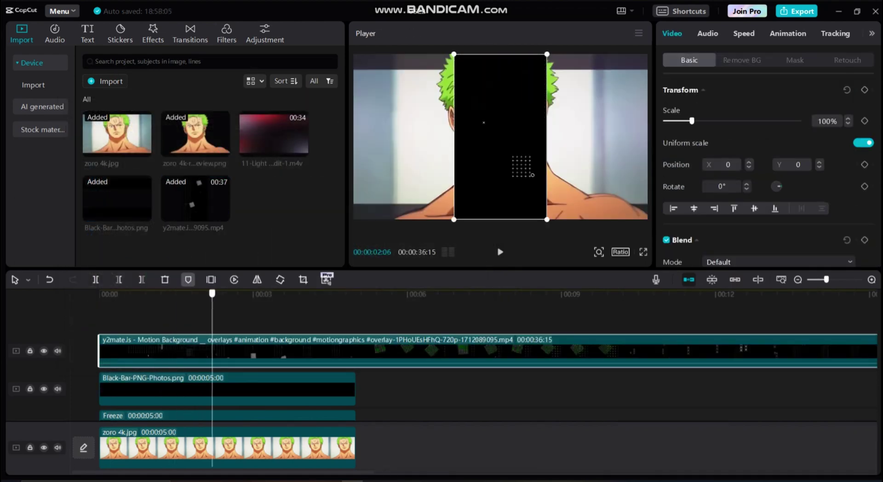
Create a freeze frame of the motion background overlay at 00:00:04:21 and delete the footage that follows it.
key("space")
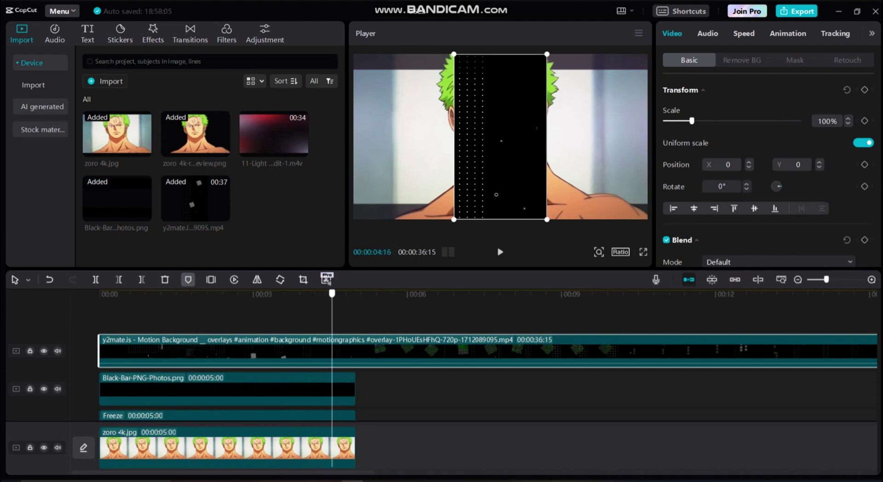
key("space")
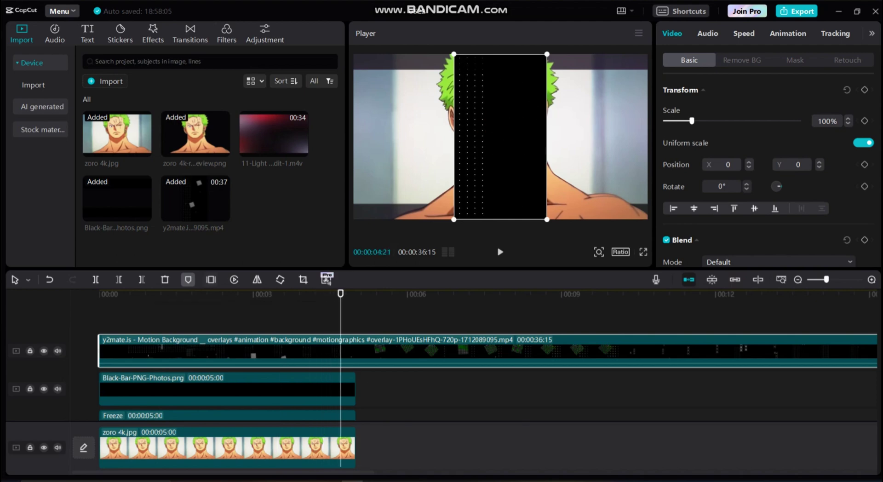
left_click(210, 279)
left_click(497, 358)
key("Delete")
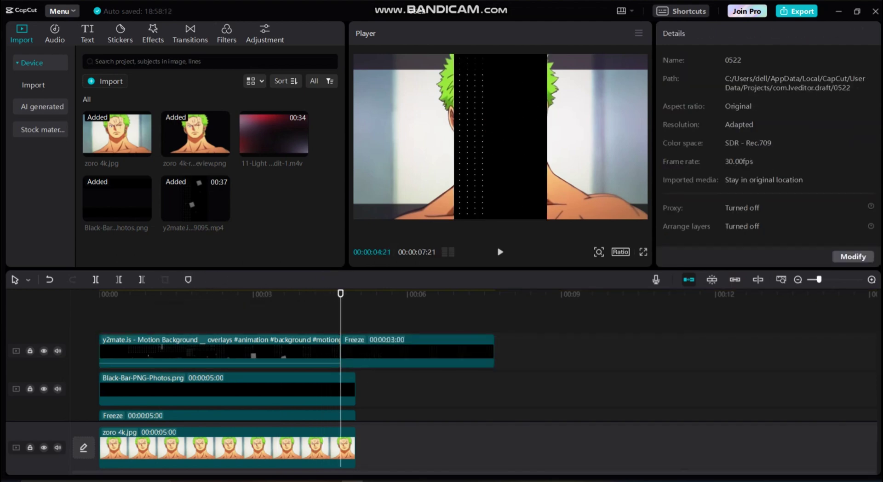
Delete the motion background footage before the freeze frame, then move the freeze clip to the timeline's start and extend it to 5 seconds.
left_click(216, 350)
key("Delete")
left_click_drag(414, 349, 175, 350)
left_click_drag(254, 350, 358, 350)
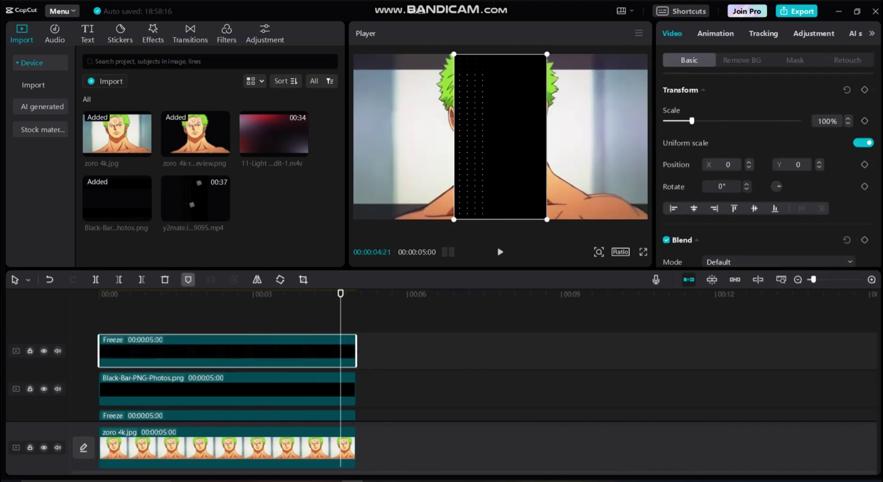
Blend the dotted freeze overlay in Brighten mode and transform it to 387% scale, position 263, -49 and -37° rotation.
left_click(777, 262)
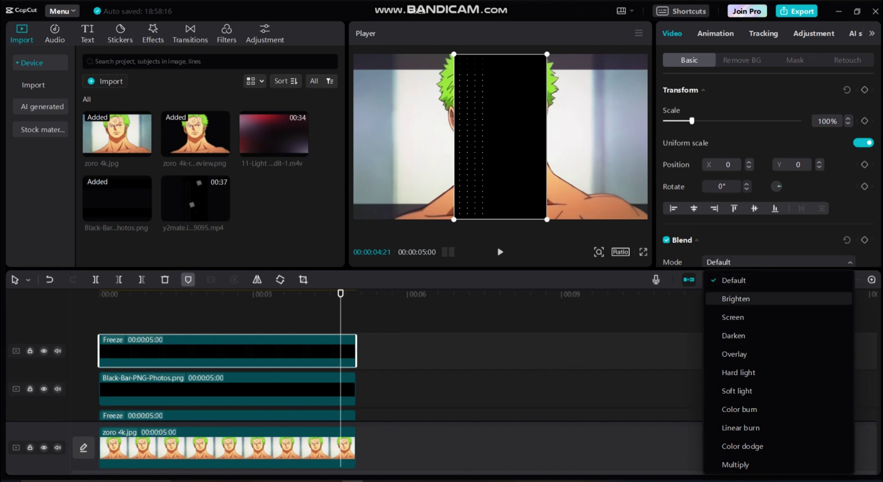
left_click(737, 299)
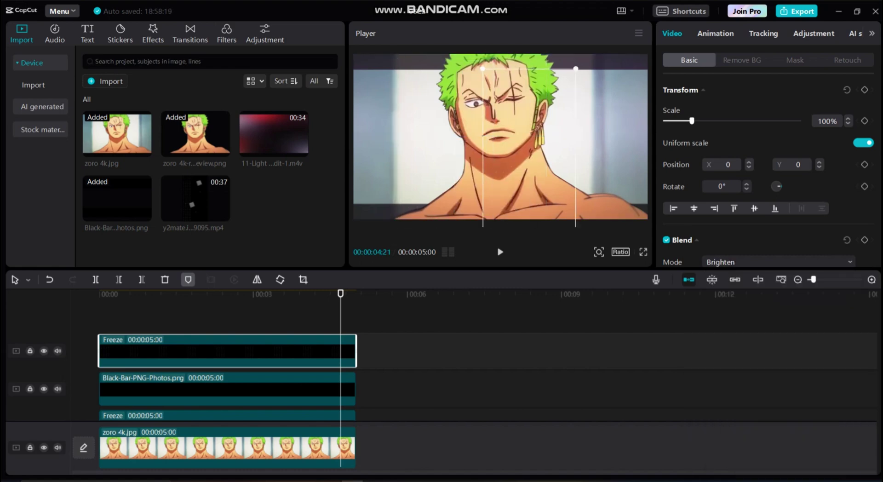
left_click_drag(691, 121, 768, 121)
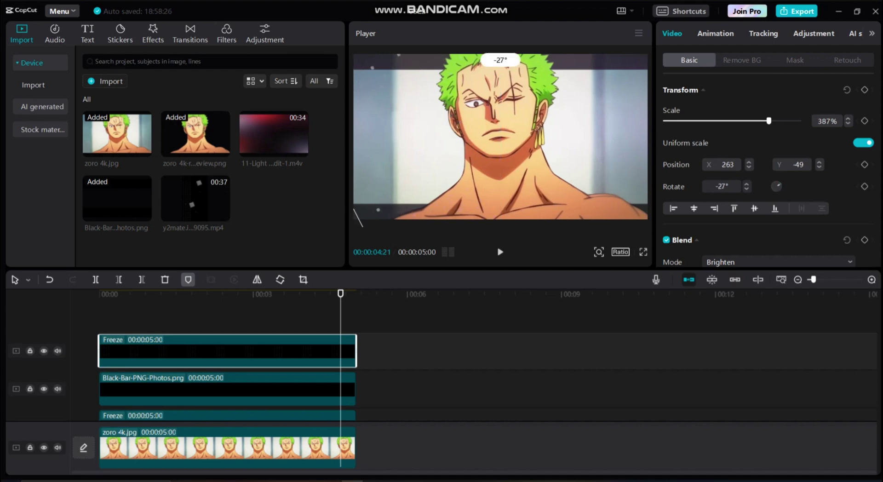
left_click(356, 313)
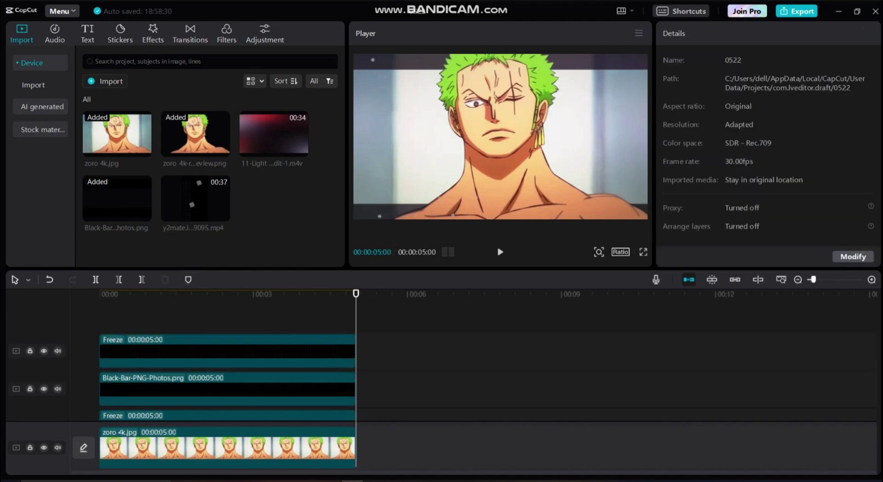
Change the dotted freeze overlay's blend mode to Screen and lower its opacity to 58%.
left_click(267, 350)
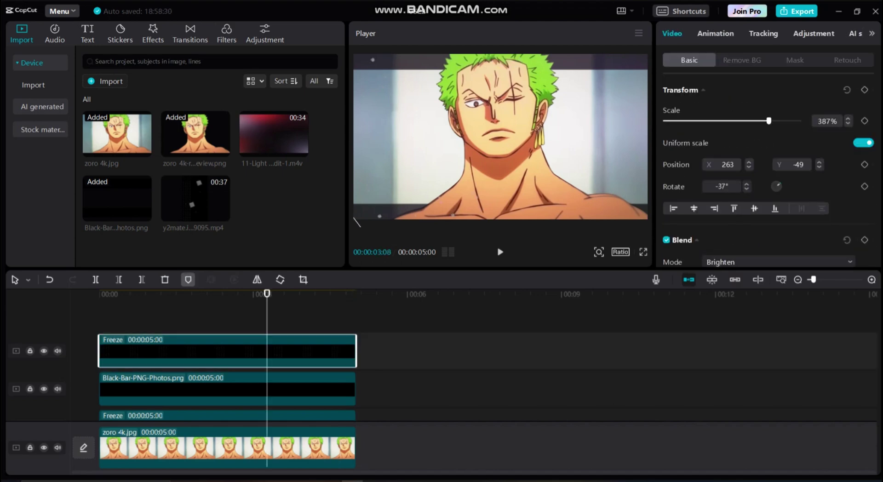
left_click(248, 313)
left_click(248, 349)
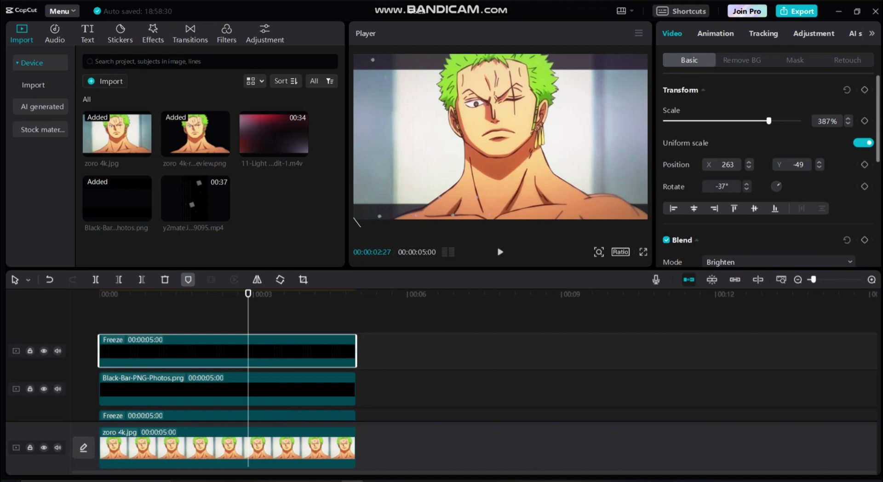
scroll(768, 171, "down", 2)
left_click(778, 221)
left_click(777, 221)
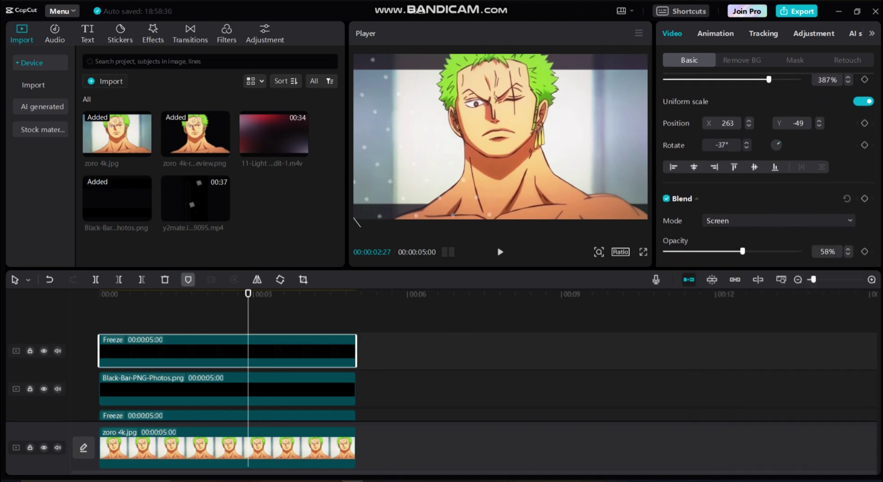
Try layer 1 for the dotted freeze overlay, then set its layer to 2.
scroll(768, 162, "down", 5)
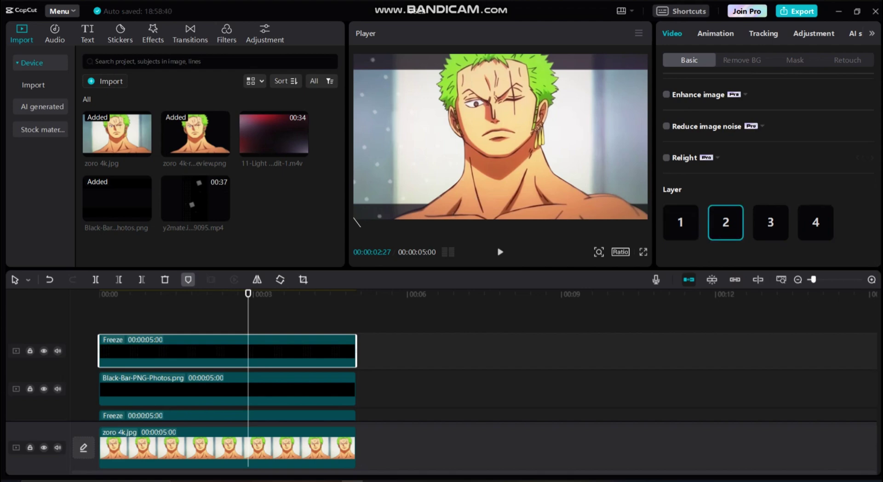
left_click(726, 222)
left_click(681, 222)
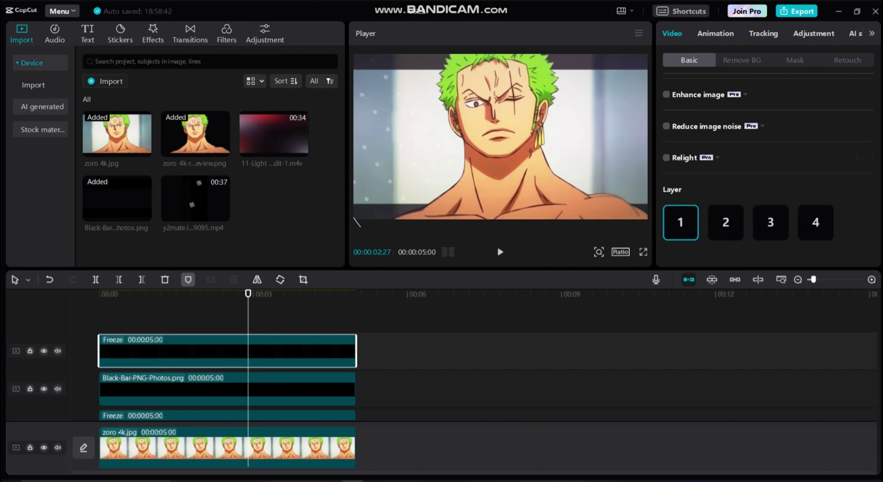
left_click(726, 223)
left_click(356, 313)
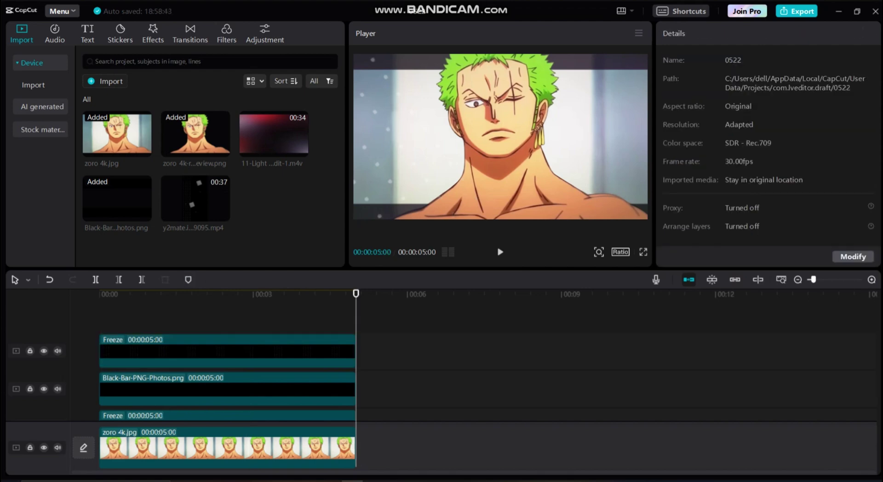
Import 26.mp4 from the editing folder, place it from the start on a new top track and trim it to 5 seconds.
left_click(103, 294)
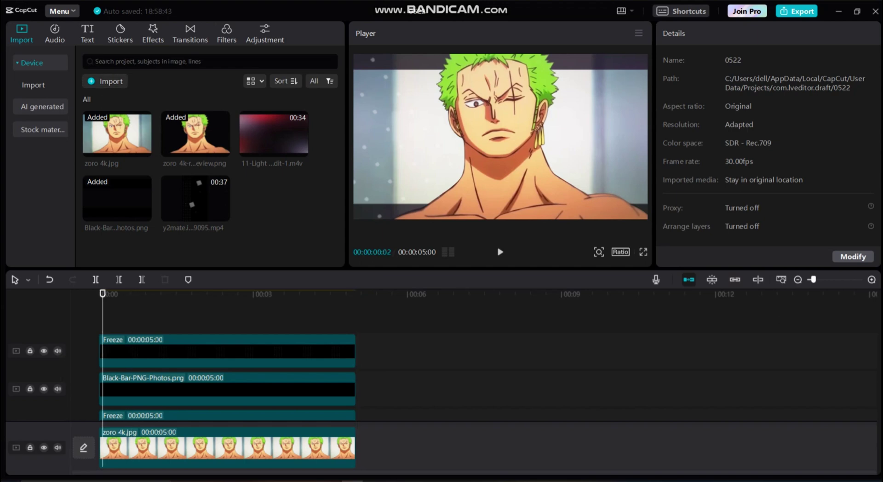
key("ctrl+i")
scroll(313, 239, "down", 1)
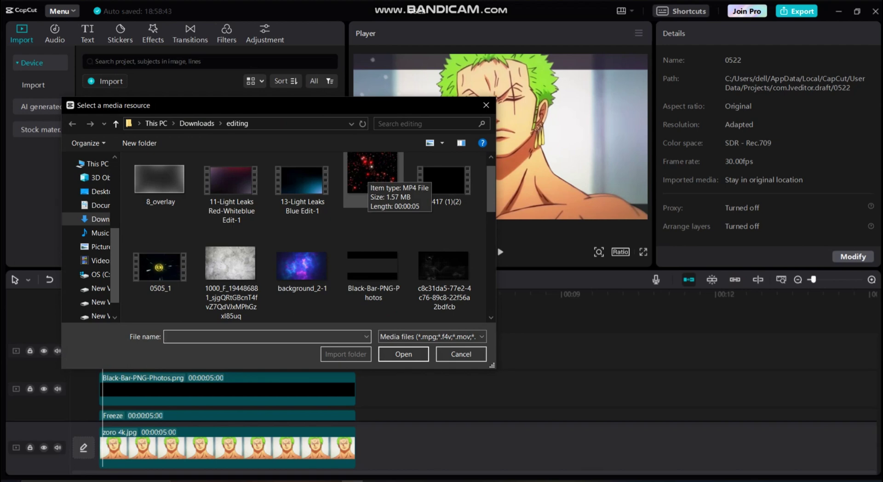
double_click(370, 175)
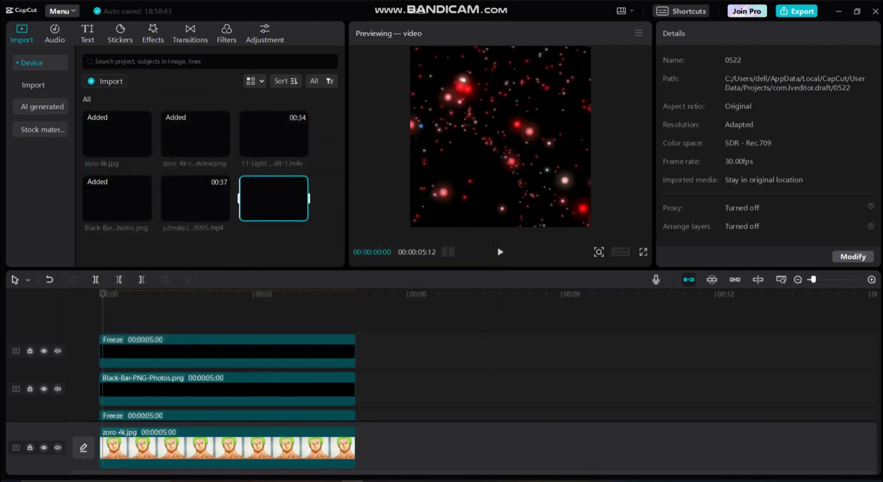
left_click_drag(274, 198, 221, 350)
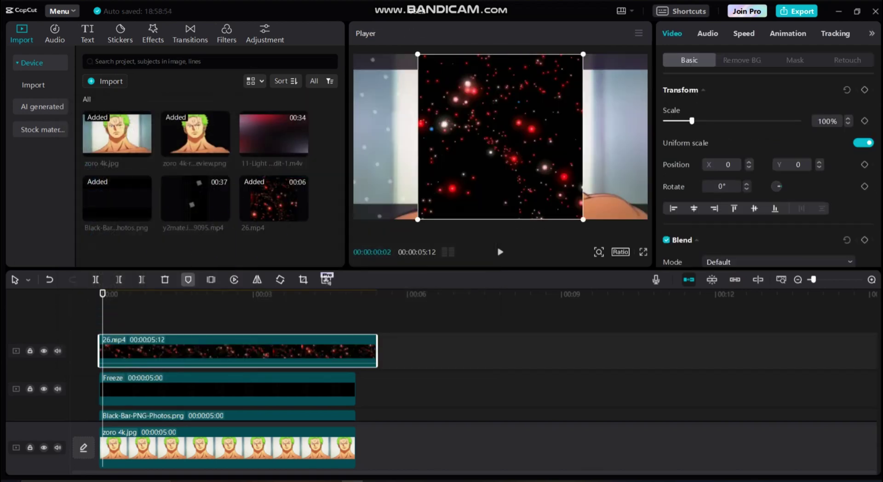
left_click_drag(376, 358, 356, 358)
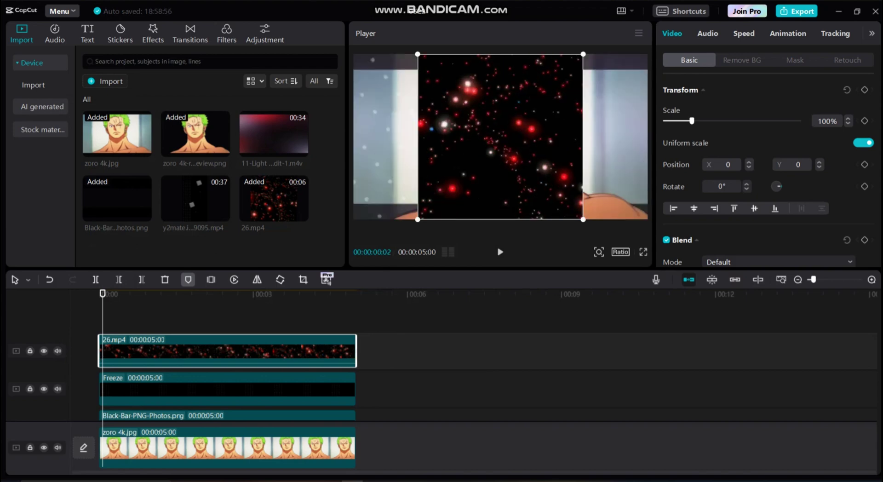
Set the 26.mp4 particle overlay's blend mode to Screen after trying Brighten, and enlarge it to cover the frame.
scroll(768, 184, "down", 2)
left_click(778, 221)
left_click(727, 256)
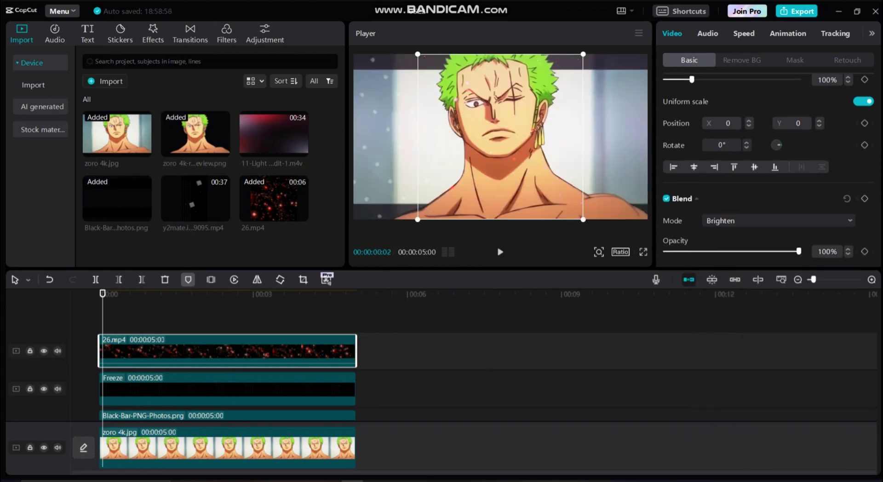
left_click(778, 221)
left_click(727, 276)
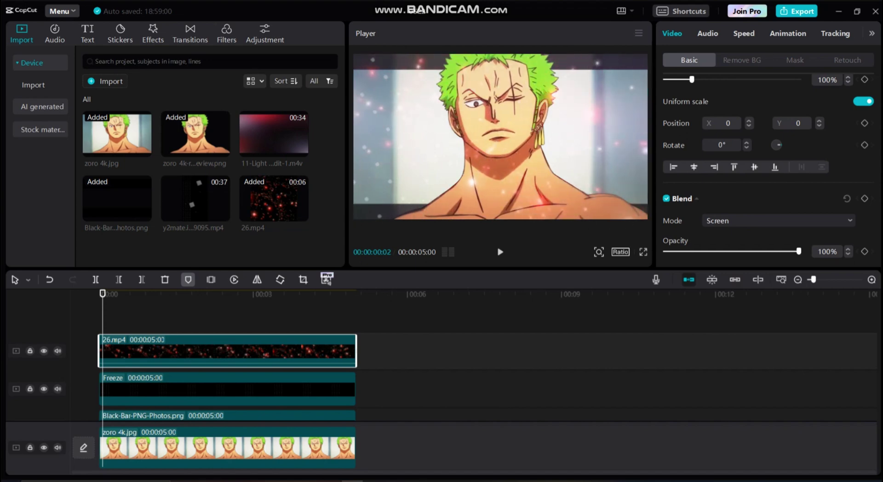
Set the 26.mp4 particle overlay's layer to 4 and deselect the clip.
scroll(768, 166, "down", 6)
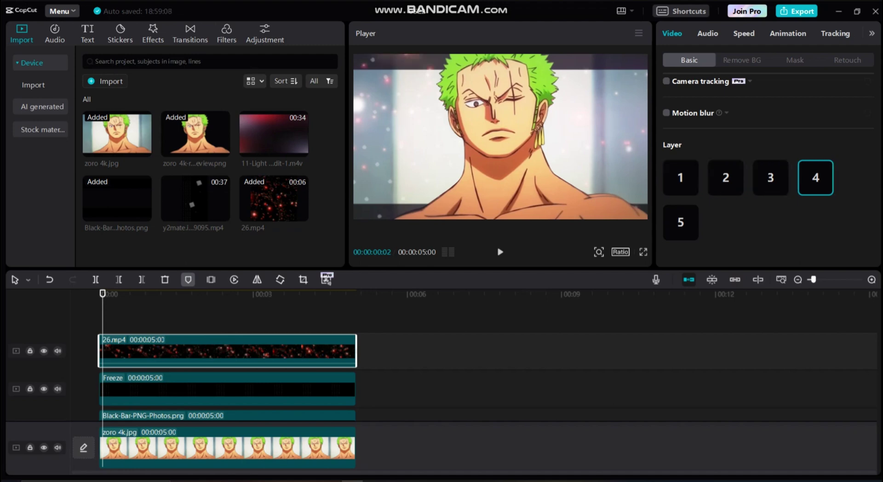
left_click(255, 317)
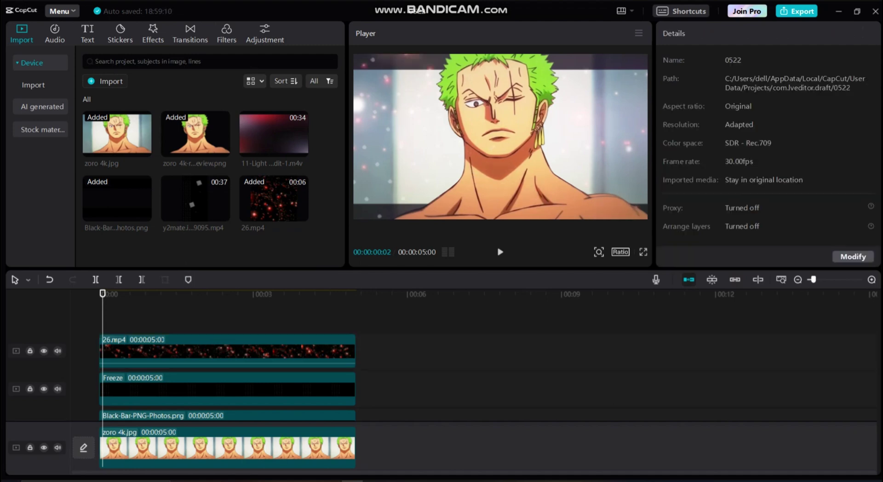
Import the c8c31da5-77e2-4c76-89c8-22f56a2bdfcb image from the editing folder and place it from the start on a new track above 26.mp4.
key("ctrl+i")
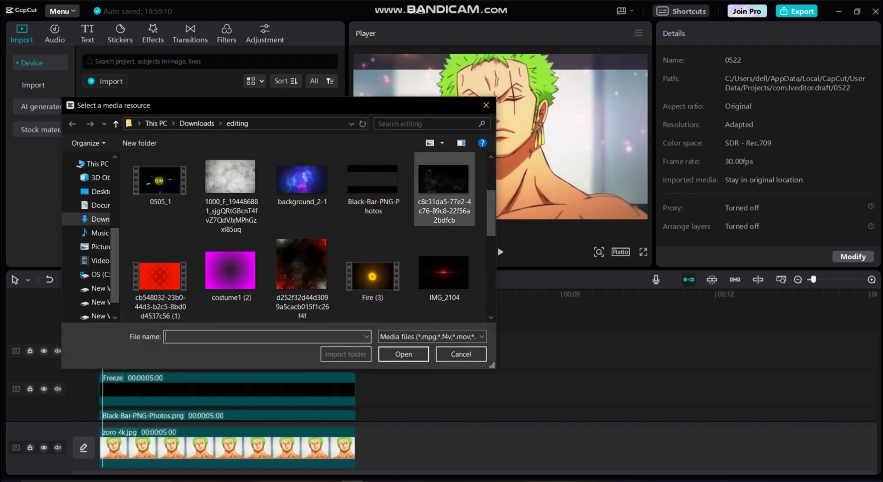
double_click(444, 182)
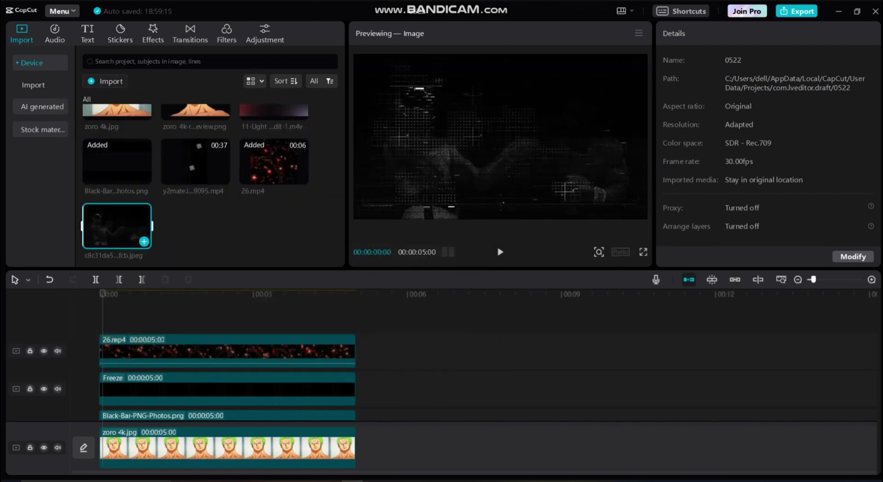
left_click_drag(117, 225, 120, 323)
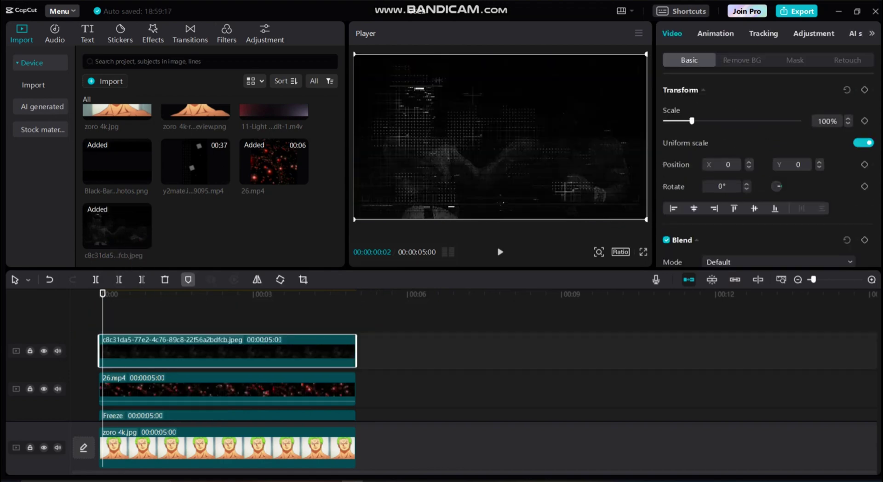
Set the c8c31da5 glitch image's blend mode to Screen and scale it up slightly beyond the frame.
left_click(778, 262)
left_click(731, 317)
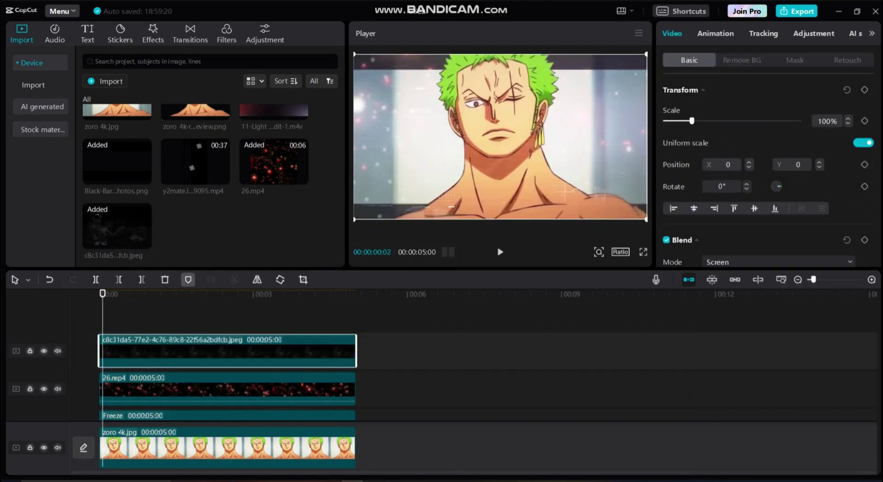
scroll(771, 171, "down", 2)
left_click_drag(692, 79, 703, 79)
Set the c8c31da5 glitch image's layer to 5 so it sits behind the Zoro cutout, and deselect it.
scroll(768, 170, "down", 6)
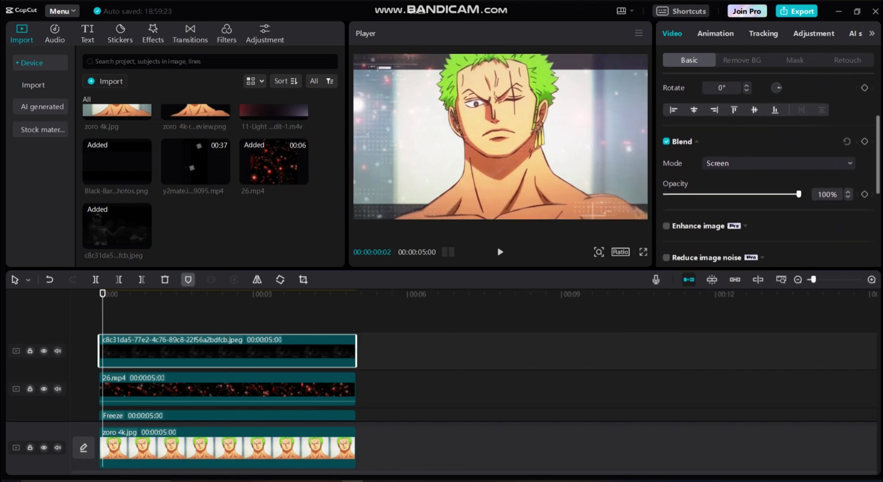
left_click(816, 177)
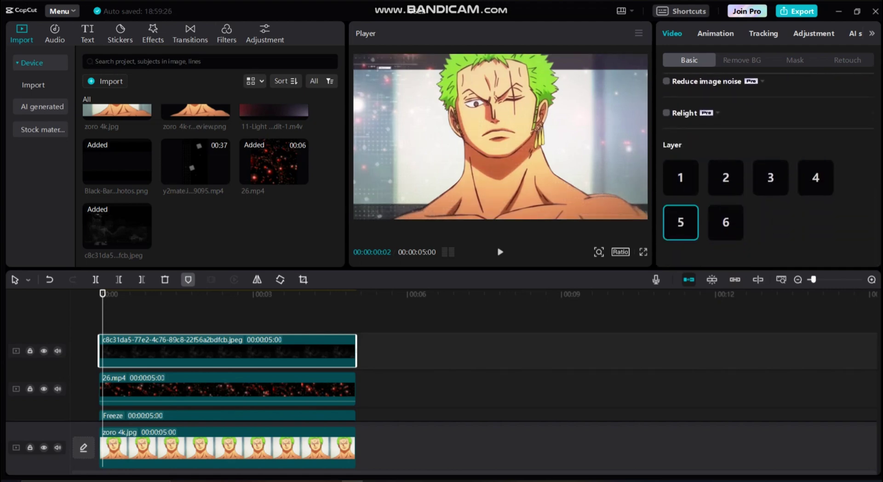
left_click(355, 313)
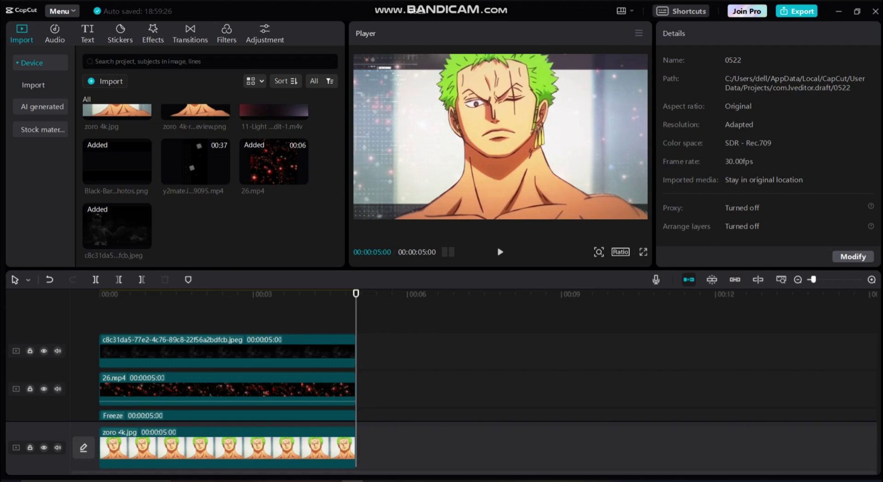
Set the c8c31da5 glitch image's opacity to 35%, deselect it and return to the start of the timeline.
left_click(227, 352)
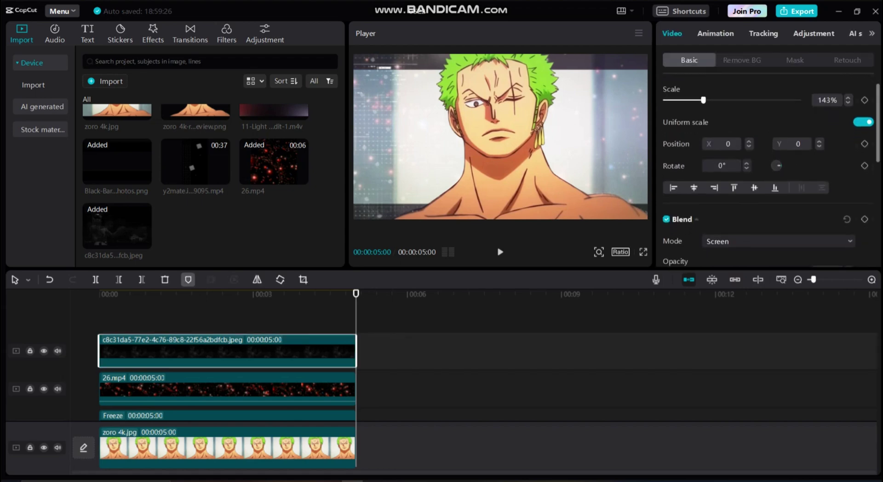
scroll(769, 170, "down", 2)
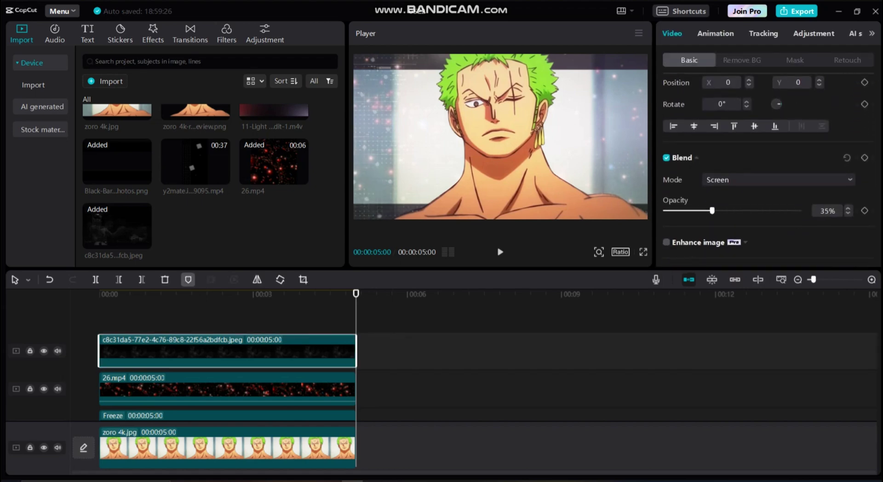
key("Escape")
key("Home")
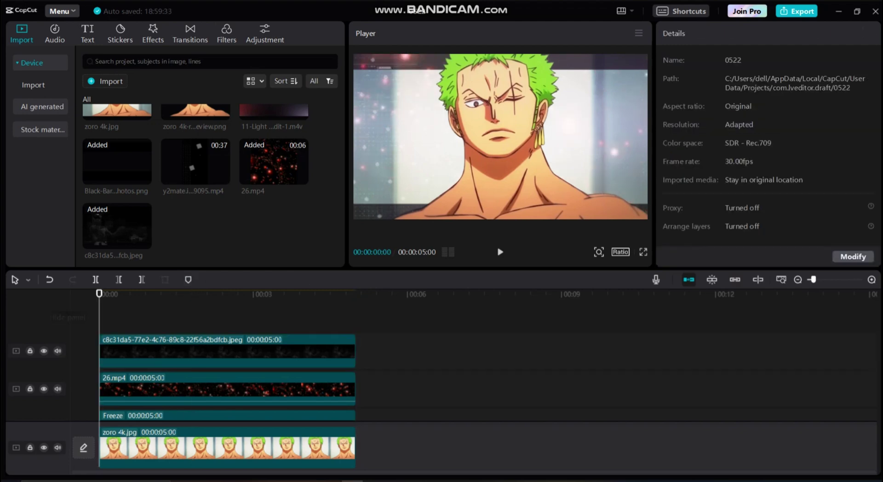
Freeze the 26.mp4 particle overlay at 00:00:01:24, keep only the freeze frame and extend it to 5 seconds from the start.
left_click(227, 389)
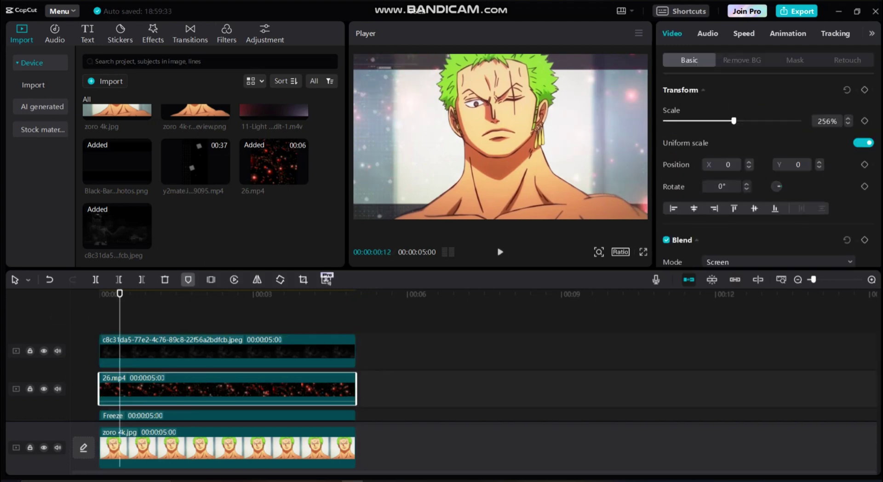
mouse_move(185, 294)
left_mouse_down()
mouse_move(227, 293)
mouse_move(192, 293)
left_mouse_up()
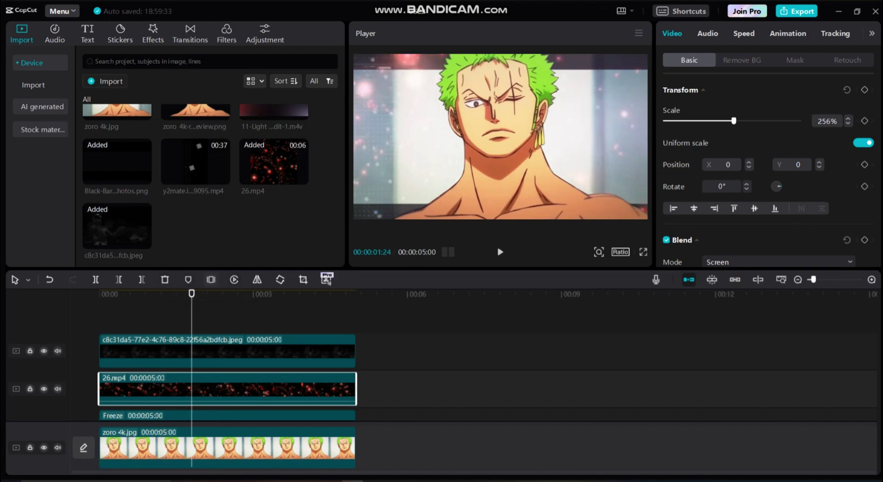
left_click(211, 280)
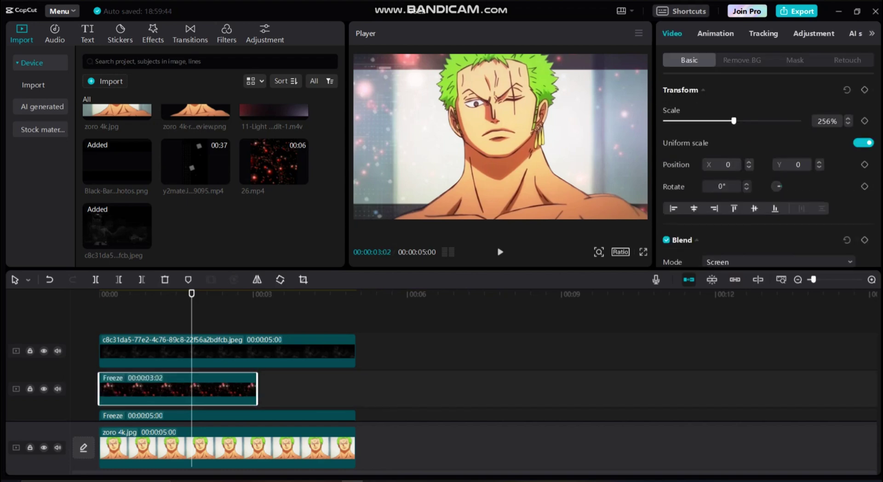
left_click_drag(257, 389, 360, 389)
key("space")
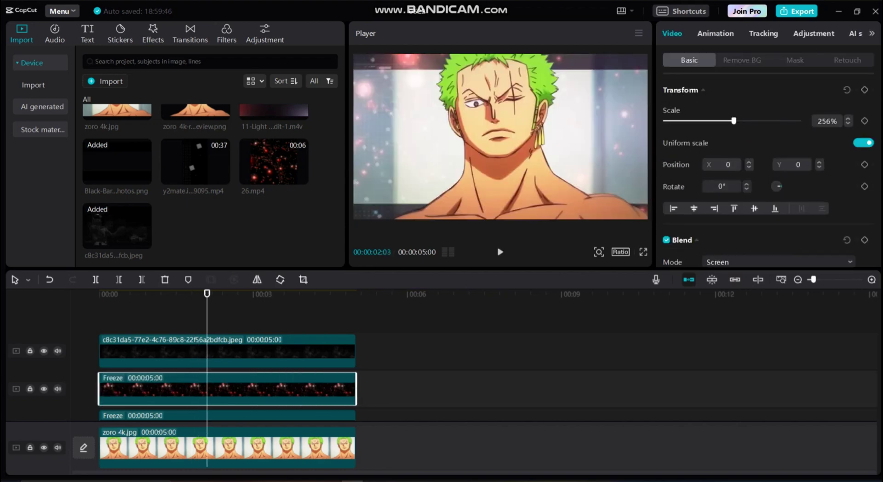
Try Particle.mp4 from the editing folder as an overlay on a new track above the glitch image, and remove it from the timeline.
left_click(105, 81)
scroll(374, 208, "down", 6)
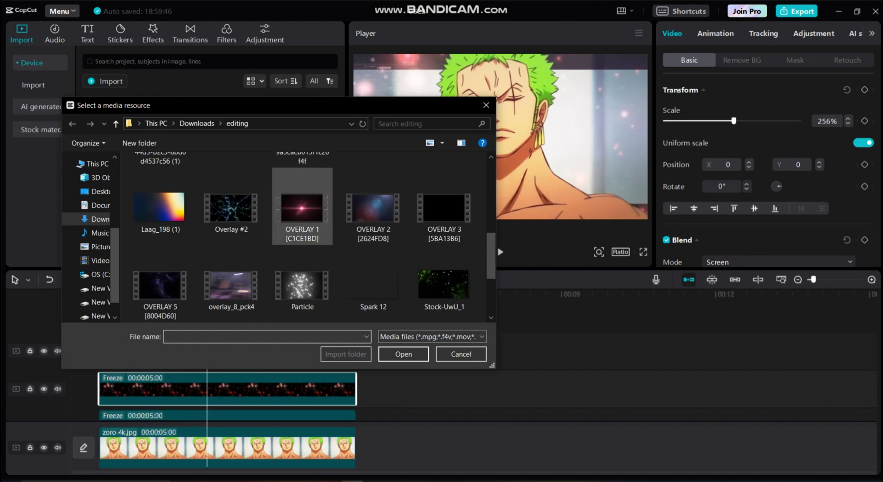
left_click(231, 208)
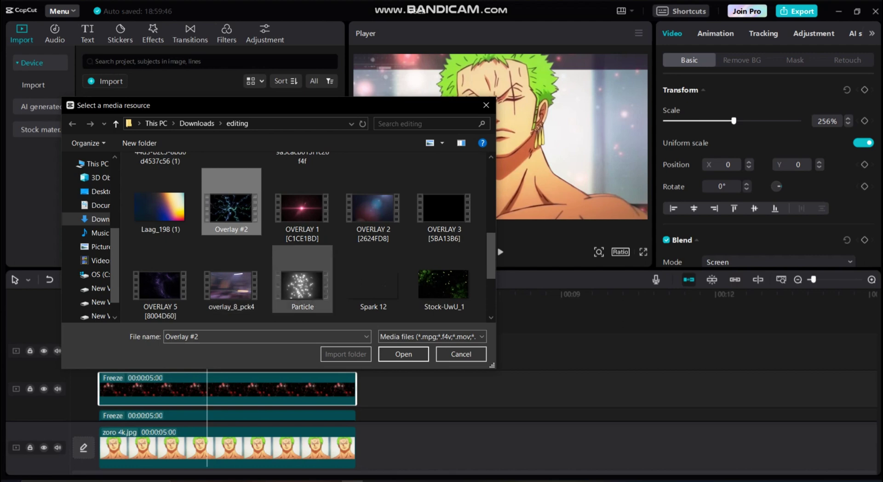
double_click(302, 285)
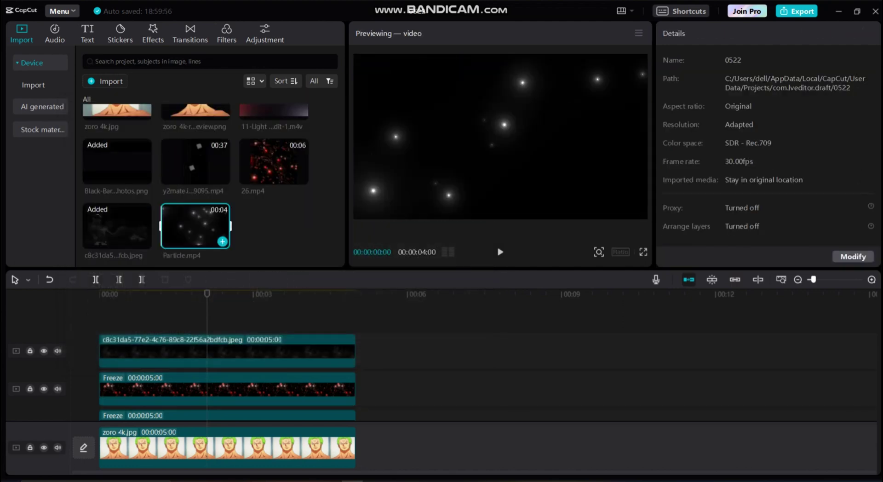
left_click_drag(196, 225, 150, 350)
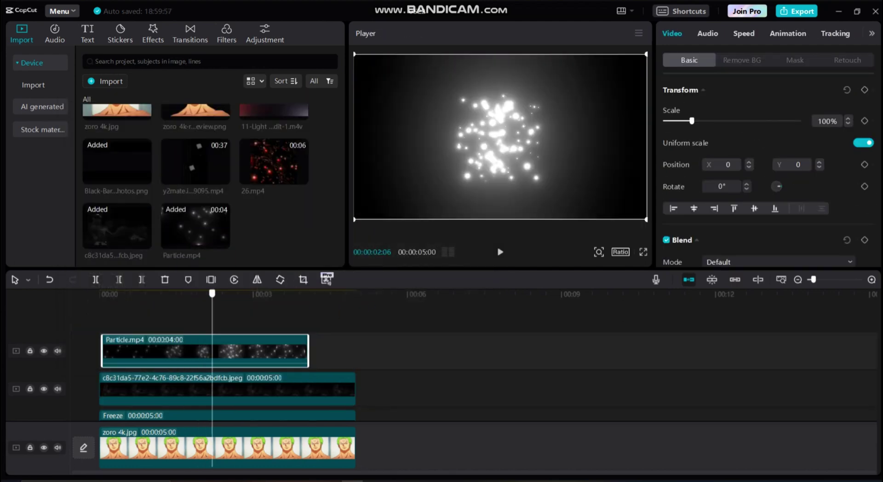
key("Left")
key("Left")
key("Left")
key("Left")
key("Left")
key("Left")
key("Left")
key("Left")
key("Left")
key("Left")
key("Left")
key("Left")
key("Left")
key("Left")
key("Left")
key("Left")
key("Left")
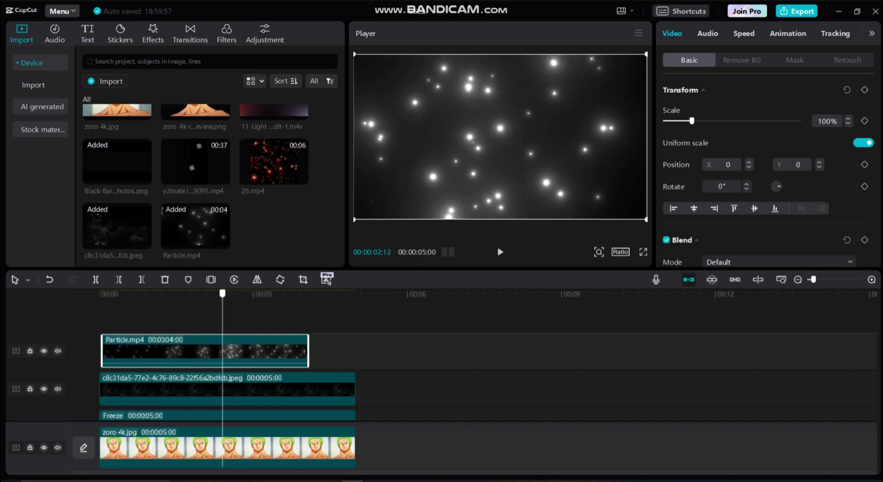
key("Delete")
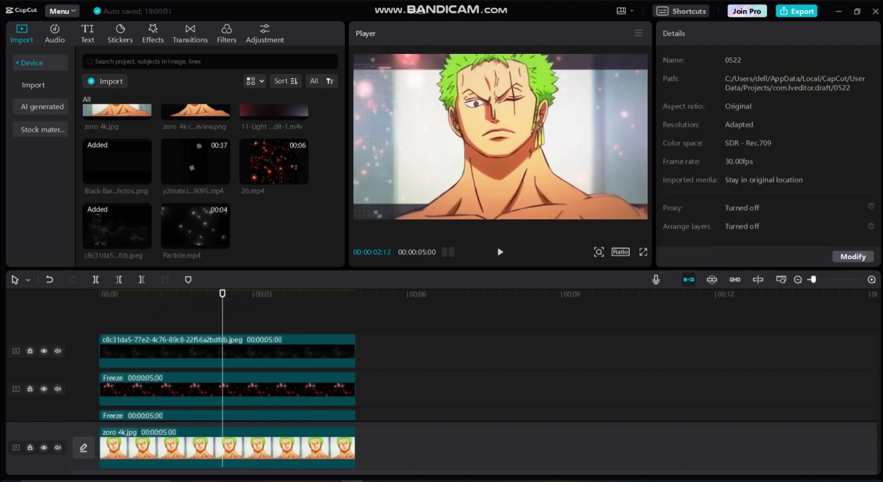
Import the costume1 (2) image from the editing folder and place it from the start on a new track above the glitch image.
left_click(105, 81)
scroll(299, 239, "down", 2)
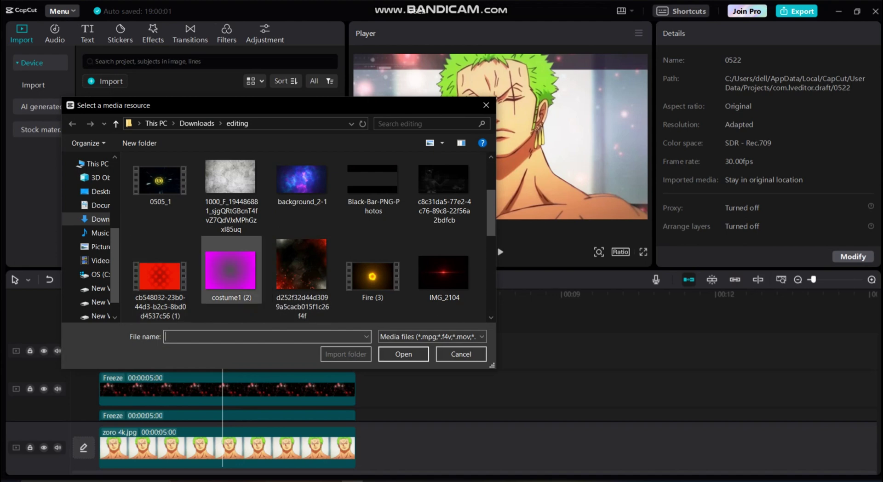
double_click(230, 271)
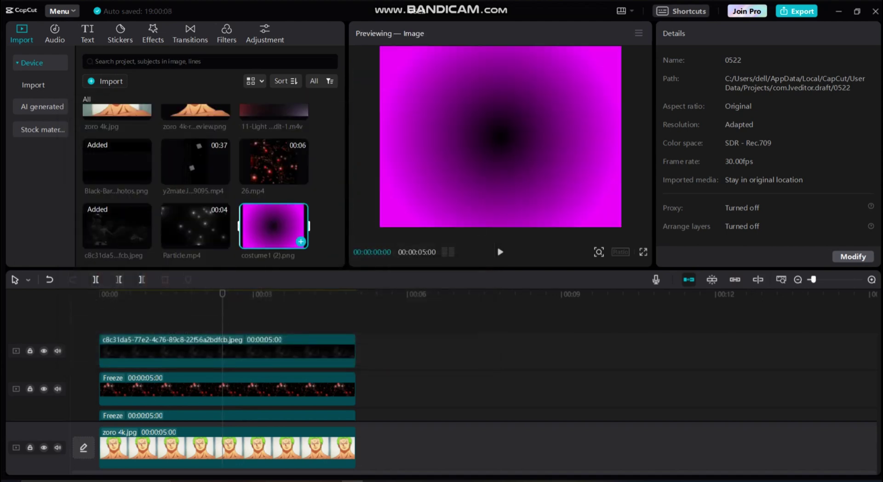
left_click_drag(274, 225, 138, 350)
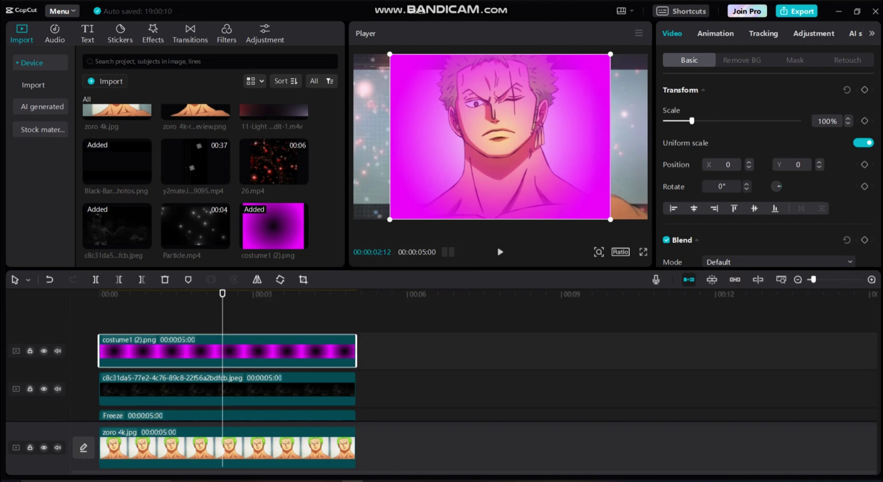
Set the costume1 (2) image's blend mode to Brighten and scale it to 174% to cover the frame.
scroll(769, 170, "down", 2)
left_click(778, 221)
left_click(727, 256)
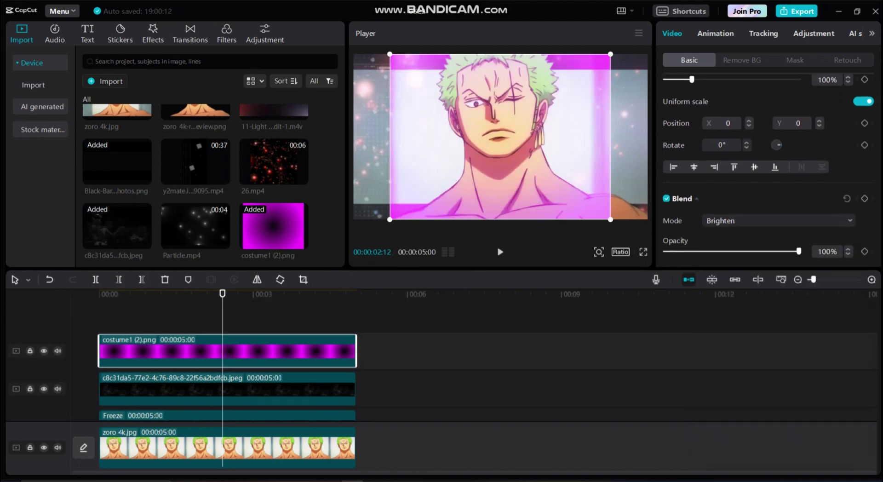
left_click_drag(609, 56, 647, 26)
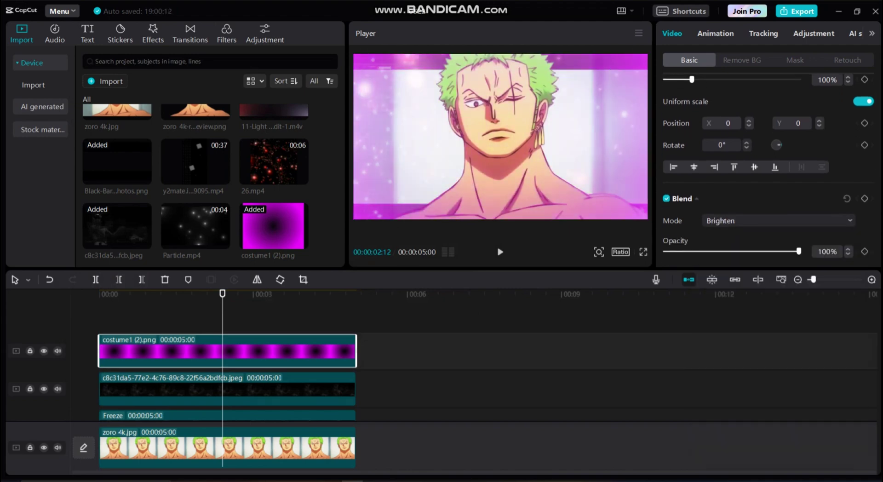
Change the costume1 (2) image's layer order so it sits behind the Zoro cutout, and deselect it.
scroll(768, 165, "down", 6)
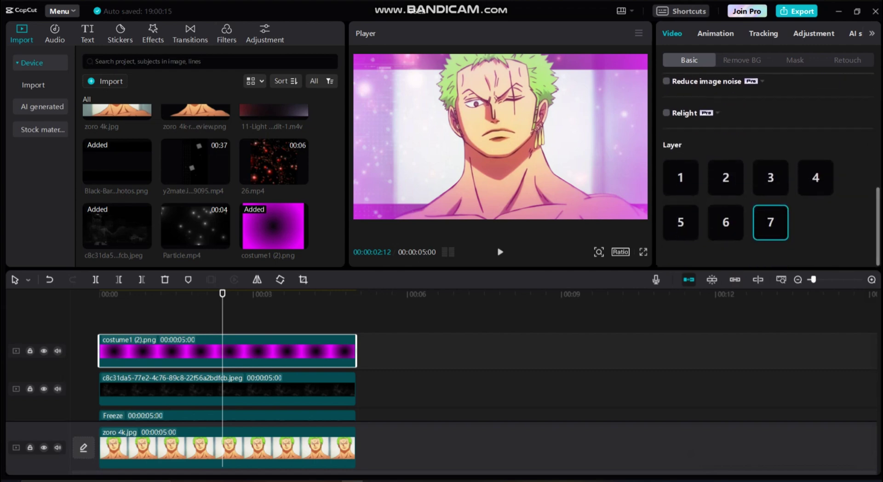
left_click(681, 178)
left_click(726, 177)
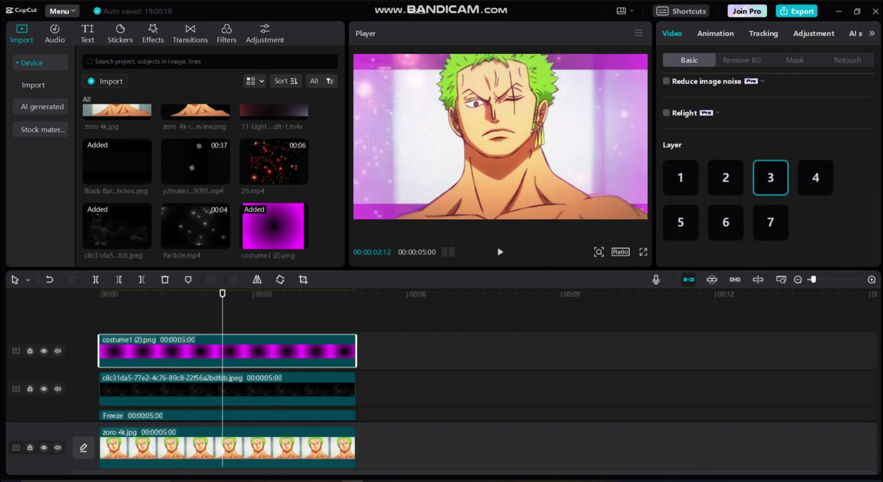
left_click(681, 222)
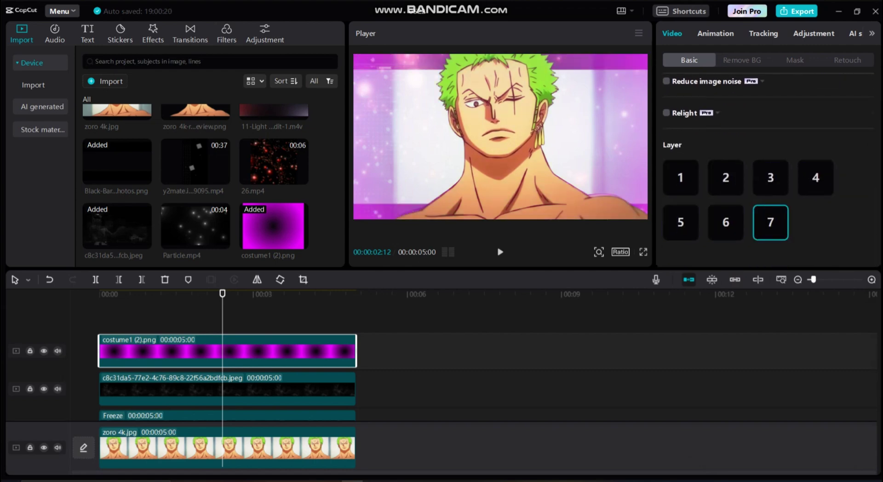
left_click(356, 318)
Set the costume1 (2) image's opacity to 40% and play the edit briefly from the start.
left_click(293, 352)
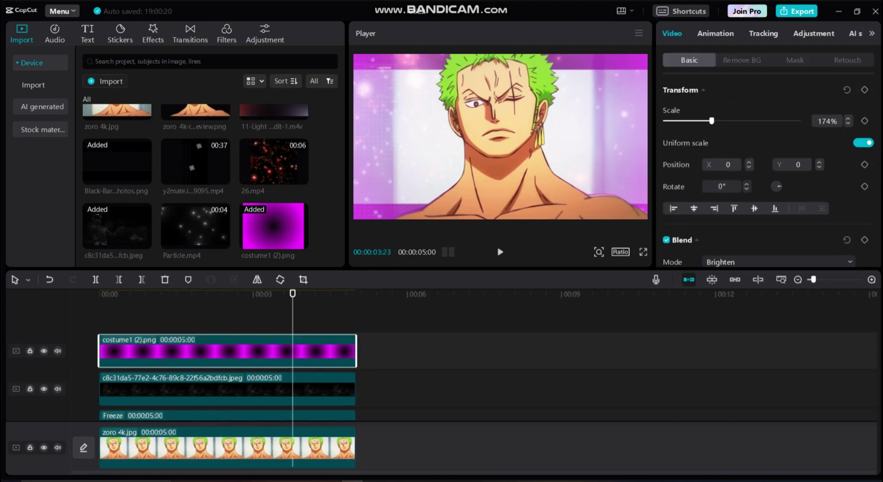
scroll(772, 175, "down", 3)
left_click_drag(799, 210, 745, 210)
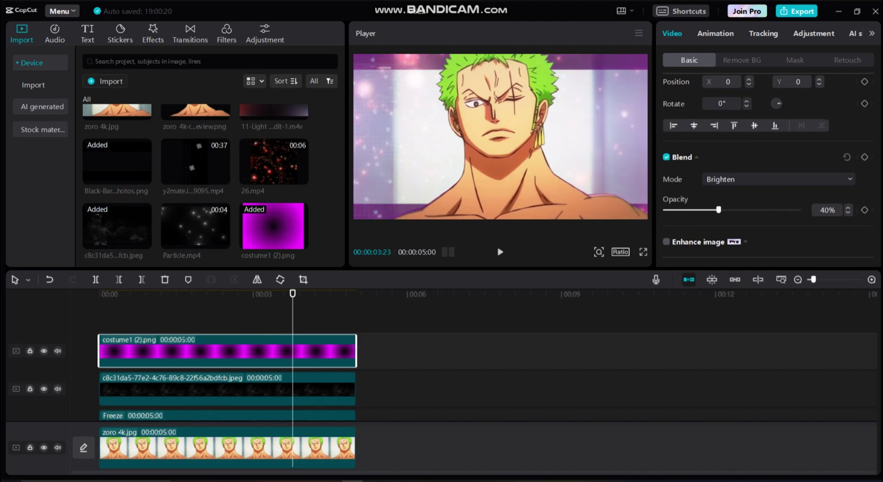
left_click(354, 317)
key("space")
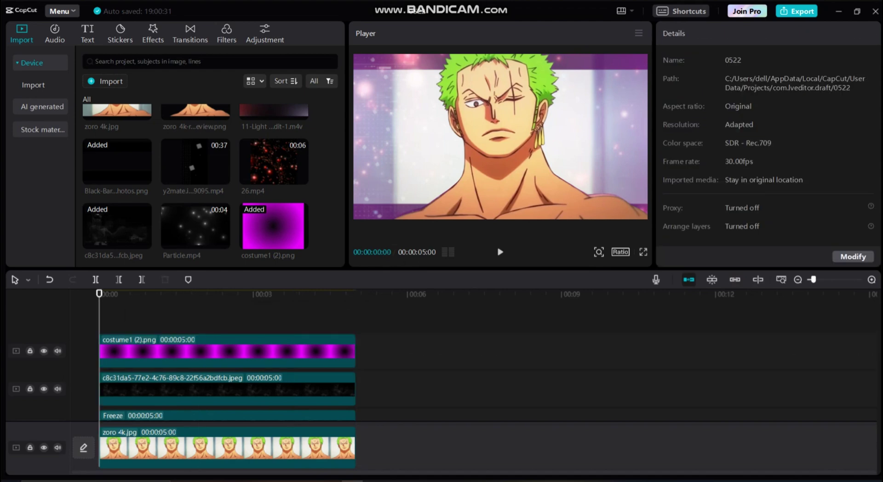
key("space")
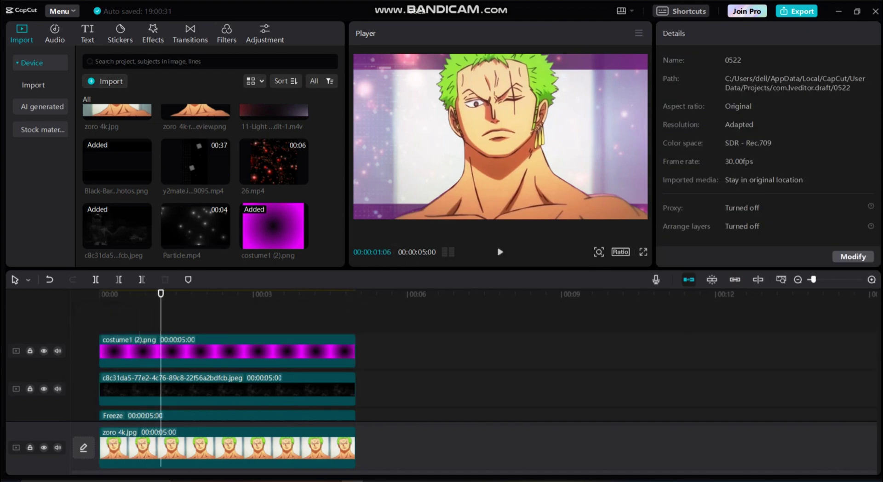
Import OVERLAY 1 [C1CE1BD] from the editing folder and place it from the start on a new track above costume1 (2), trimmed to about 5 seconds.
key("ctrl+i")
scroll(373, 193, "down", 5)
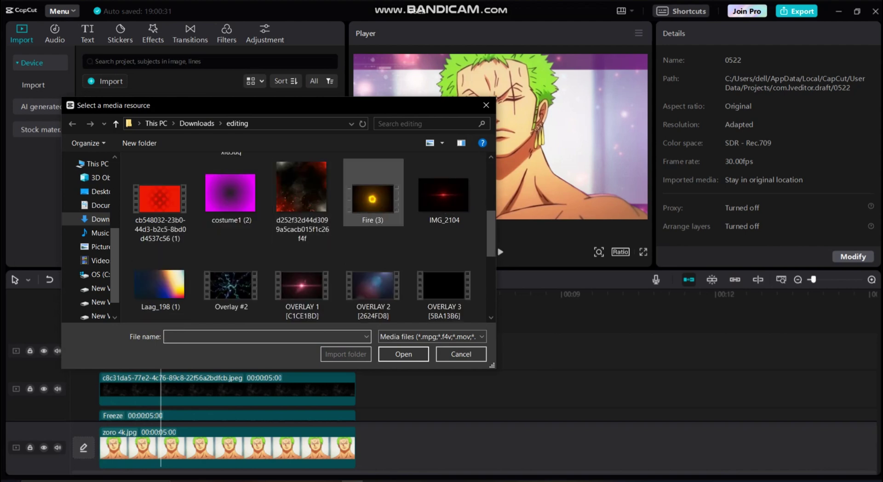
double_click(302, 286)
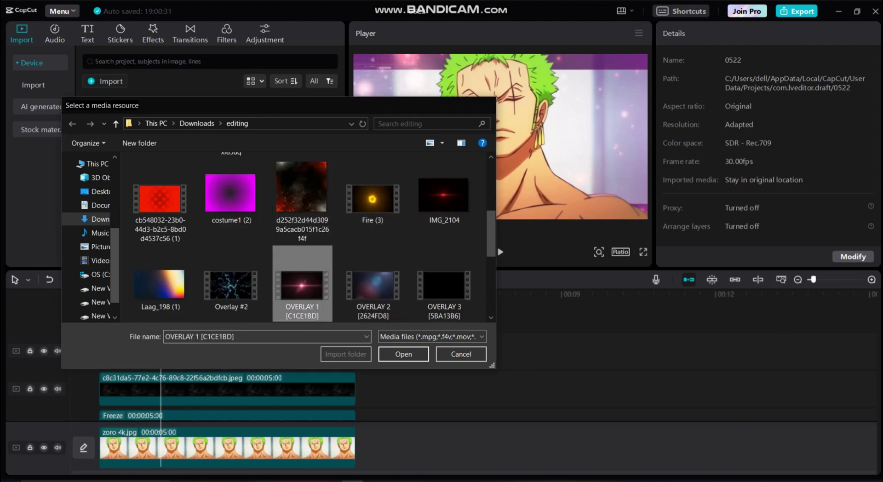
left_click_drag(117, 225, 161, 350)
Freeze the OVERLAY 1 flare at 00:00:02:26, delete its moving parts and extend the freeze frame to 00:00:04:29 from the start.
left_click_drag(161, 295, 246, 294)
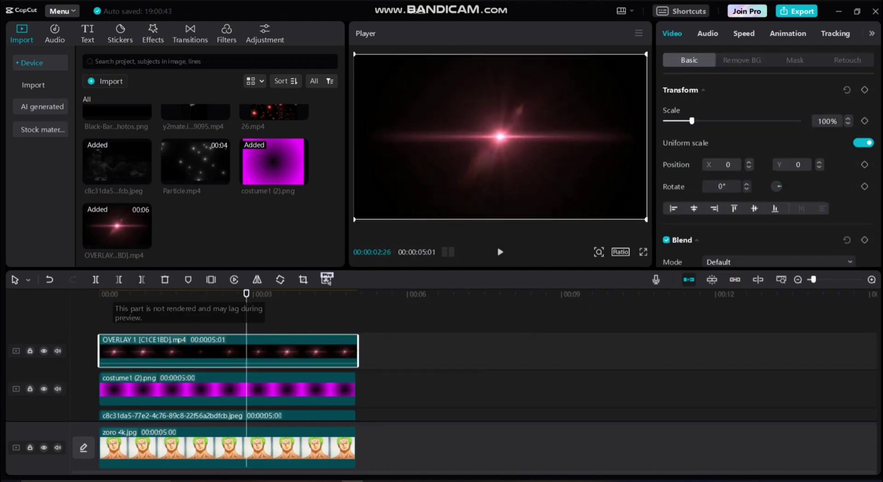
left_click(211, 279)
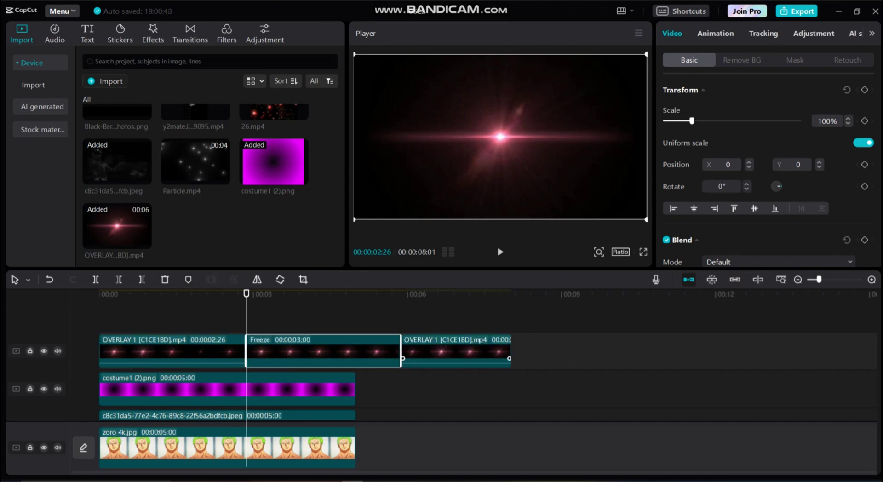
key("Delete")
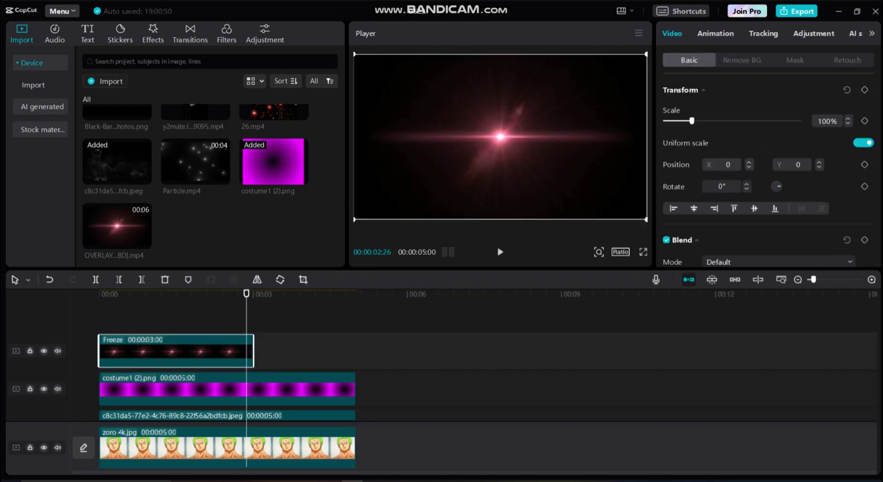
left_click_drag(257, 351, 365, 350)
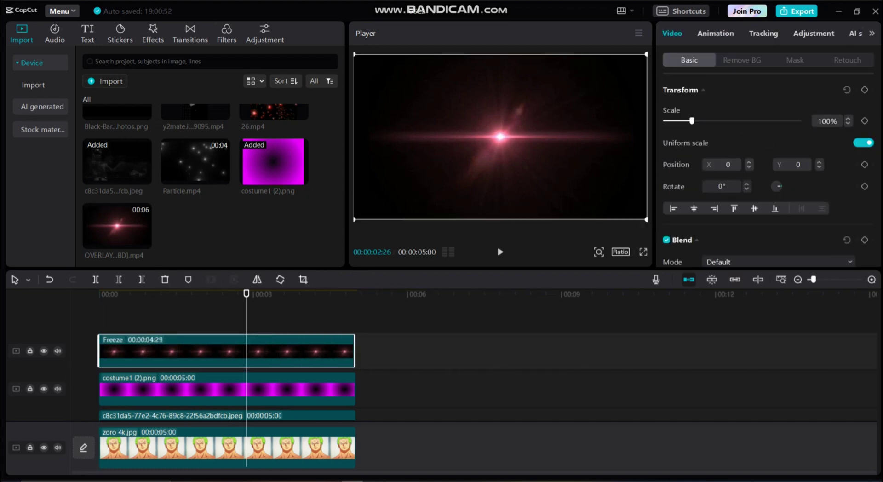
Blend the flare freeze frame as Screen and fit it over Zoro's open eye at X -320, Y 432 and 90% scale.
left_click(777, 262)
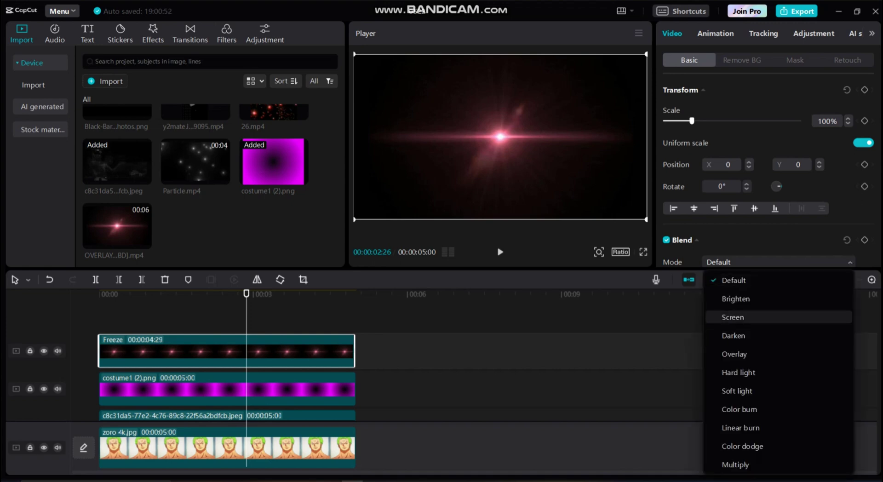
left_click(733, 317)
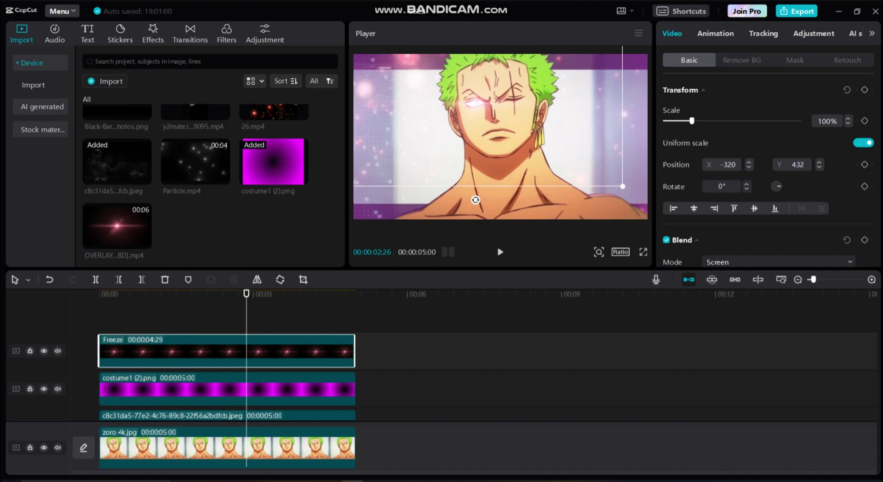
left_click_drag(692, 121, 689, 121)
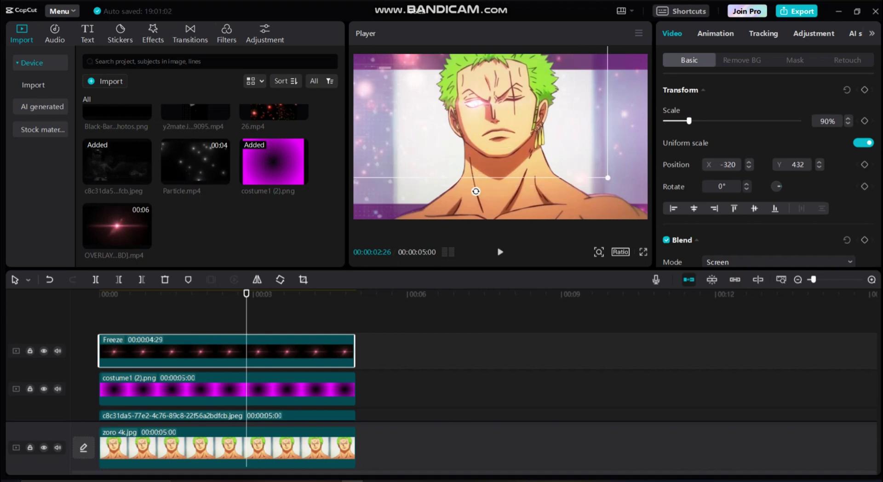
left_click(356, 317)
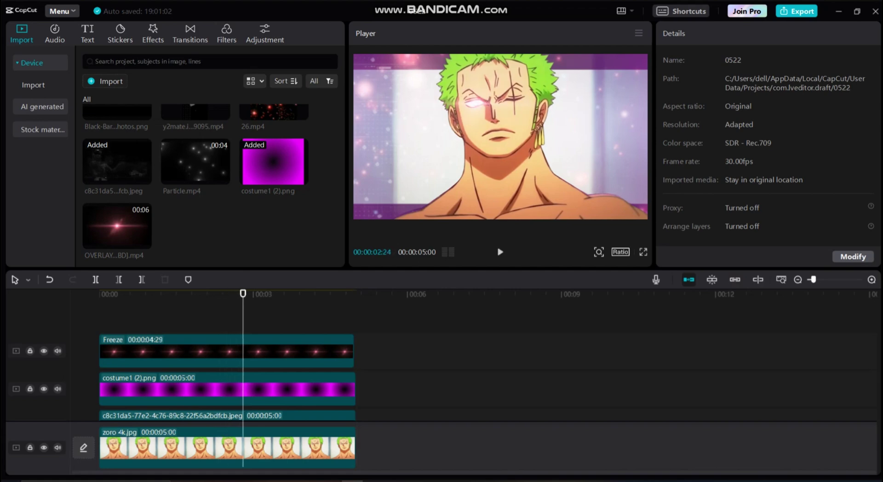
Enlarge the flare freeze frame over Zoro's open eye and play the edit briefly.
left_click(212, 352)
scroll(769, 174, "down", 3)
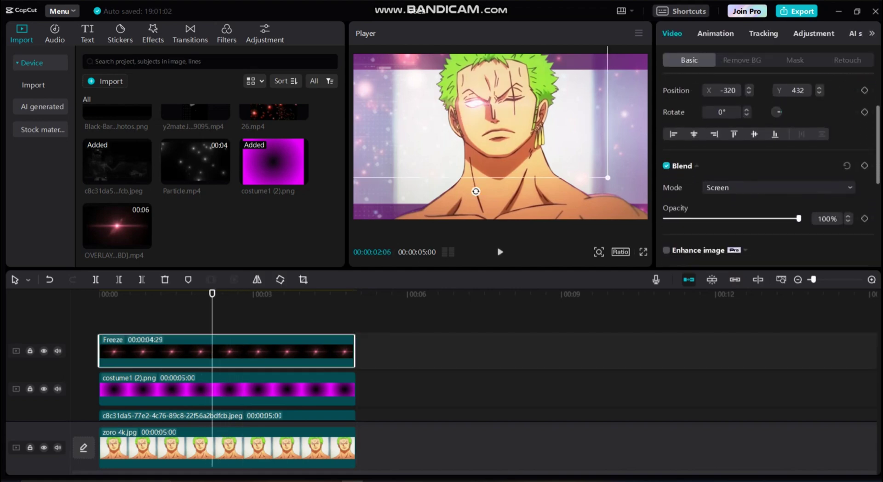
left_click_drag(611, 179, 650, 205)
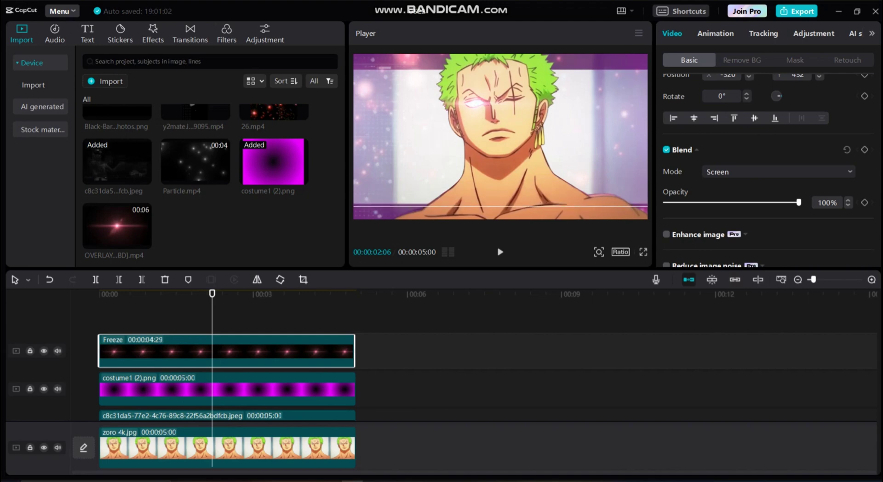
left_click(354, 317)
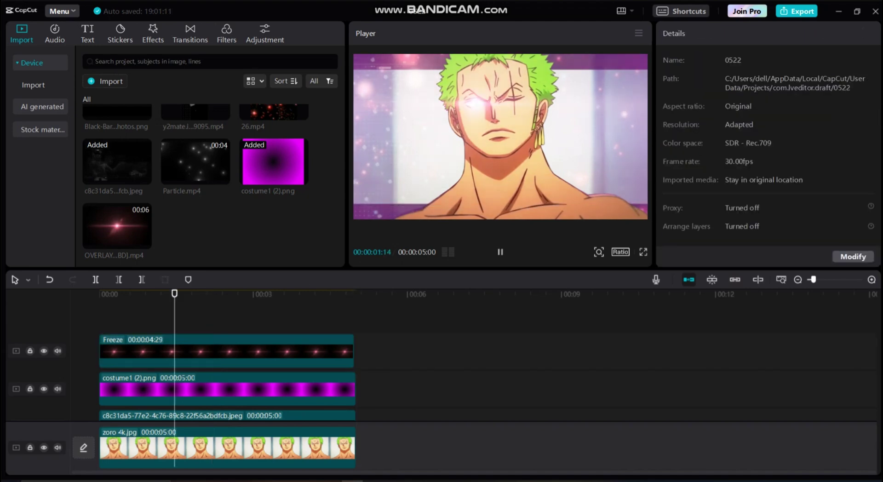
left_click(187, 318)
Import Fire (3) from the editing folder and place it near the start on a new track above the flare freeze frame.
left_click(105, 81)
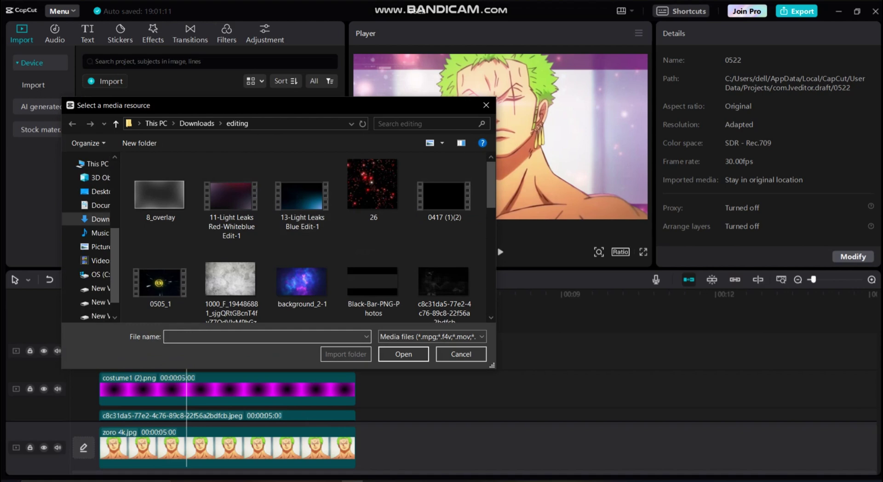
scroll(315, 237, "down", 3)
double_click(373, 198)
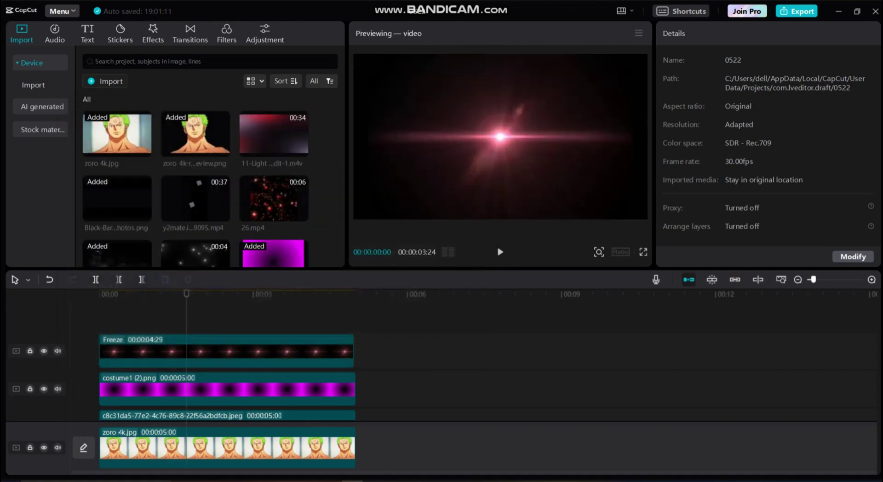
left_click_drag(195, 226, 111, 350)
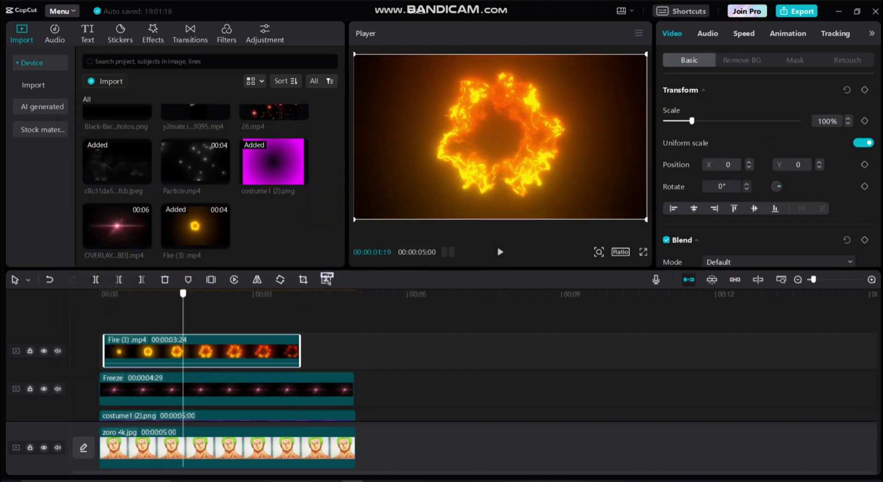
Freeze the Fire (3) clip at 00:00:01:12, delete its moving parts and extend the freeze frame to 00:00:04:29 from the start.
left_click(144, 293)
left_click_drag(143, 294, 171, 294)
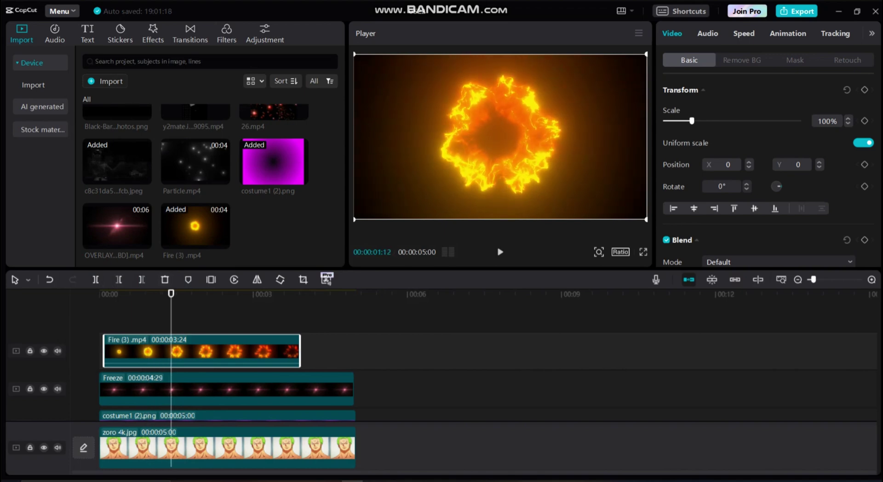
left_click(327, 279)
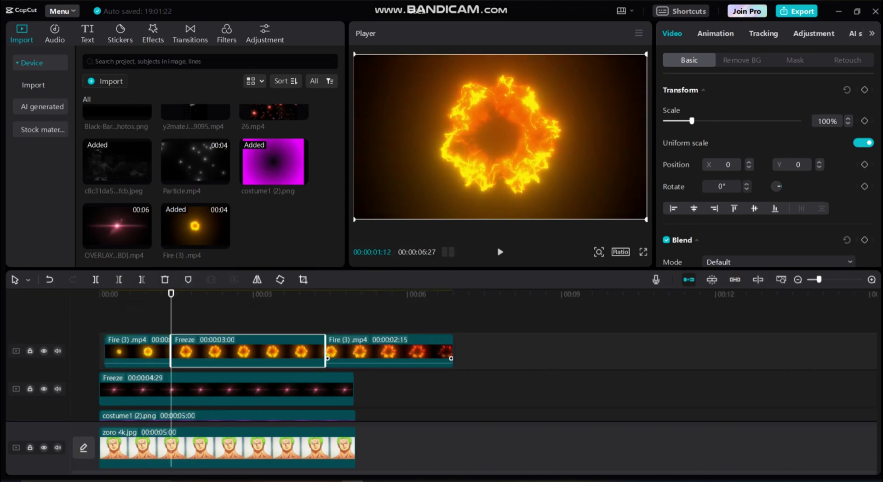
key("Delete")
key("Delete")
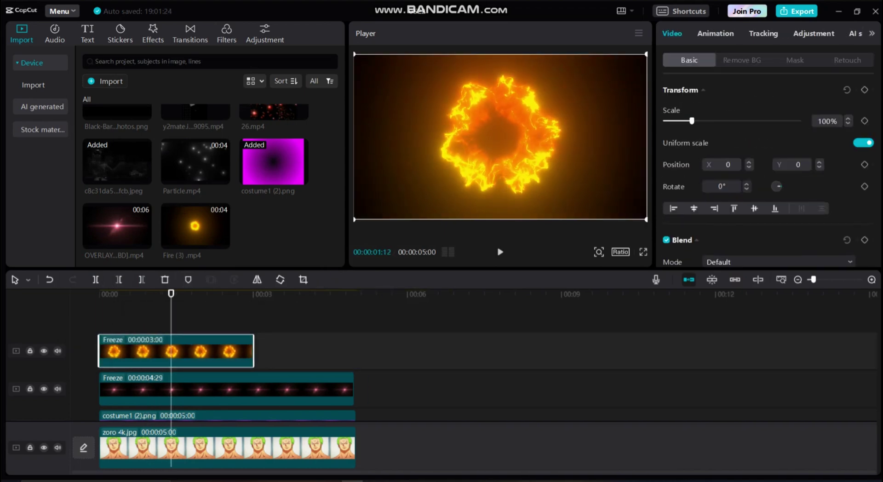
left_click_drag(253, 350, 372, 350)
Blend the fire freeze frame as Screen and fit it over Zoro's open eye at X -354, Y 432, 12% scale and 18° rotation.
scroll(771, 175, "down", 1)
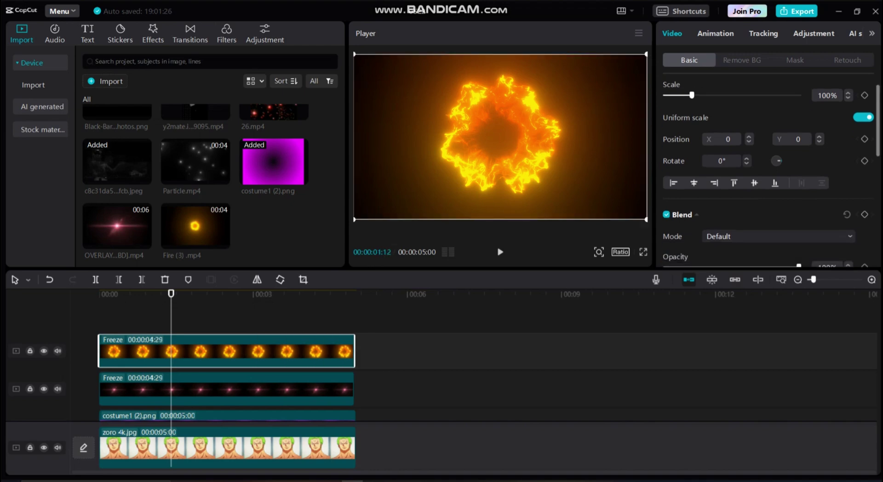
left_click(778, 211)
left_click(733, 267)
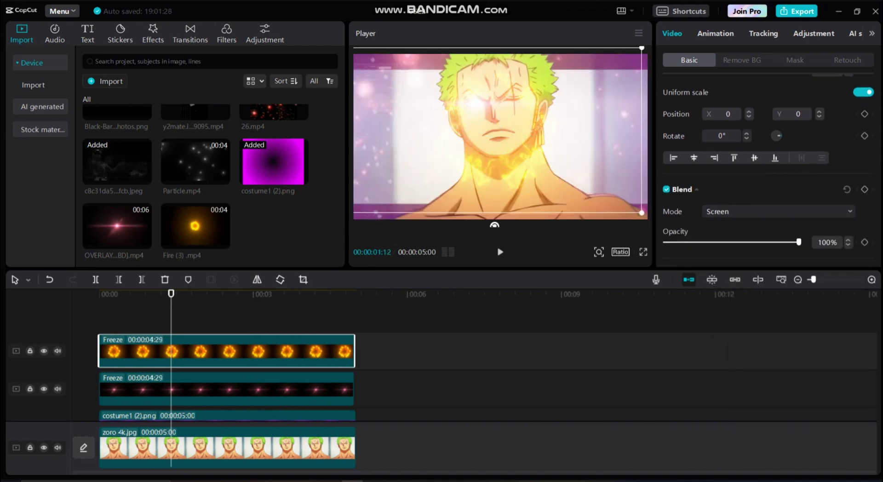
scroll(772, 168, "up", 1)
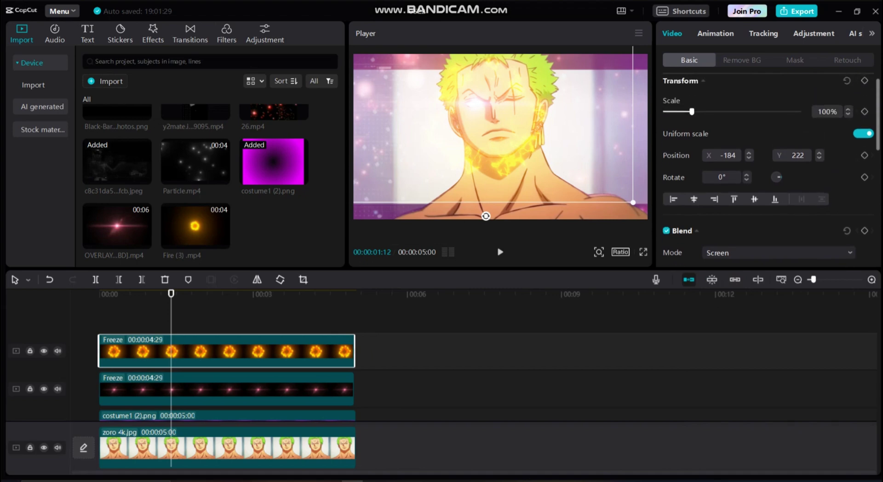
left_click_drag(692, 112, 666, 112)
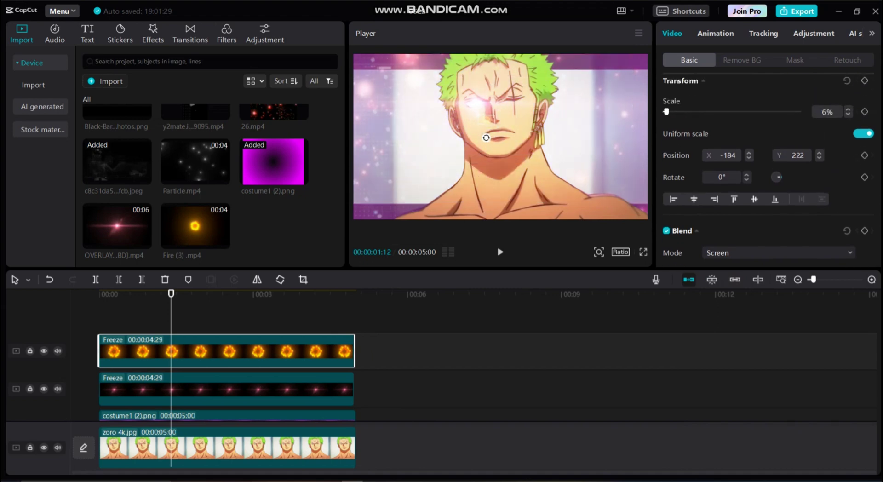
left_click_drag(486, 119, 479, 106)
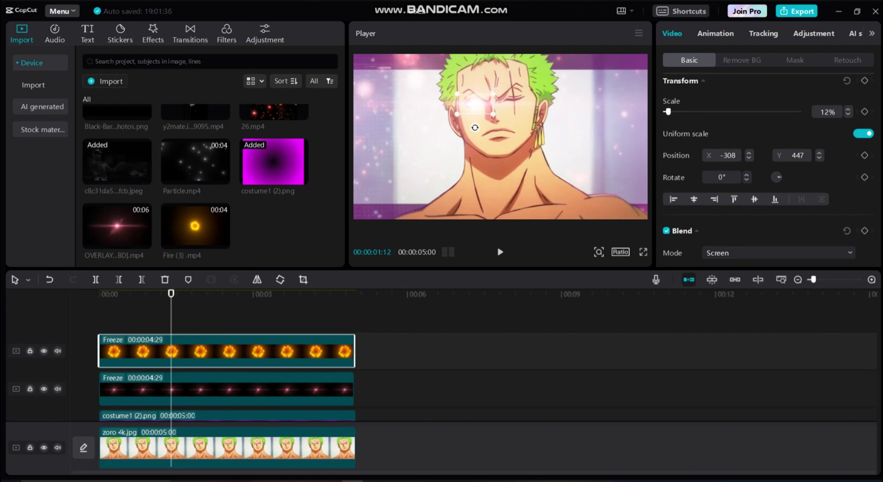
left_click_drag(475, 128, 468, 126)
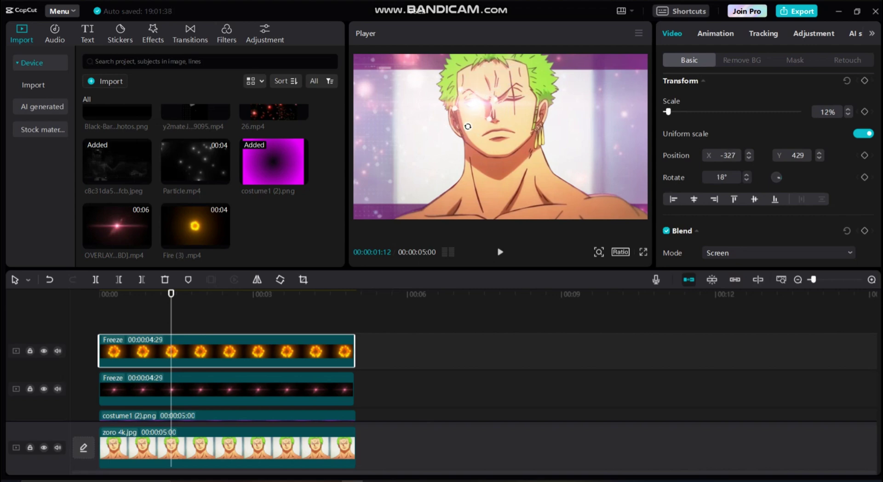
scroll(768, 166, "down", 2)
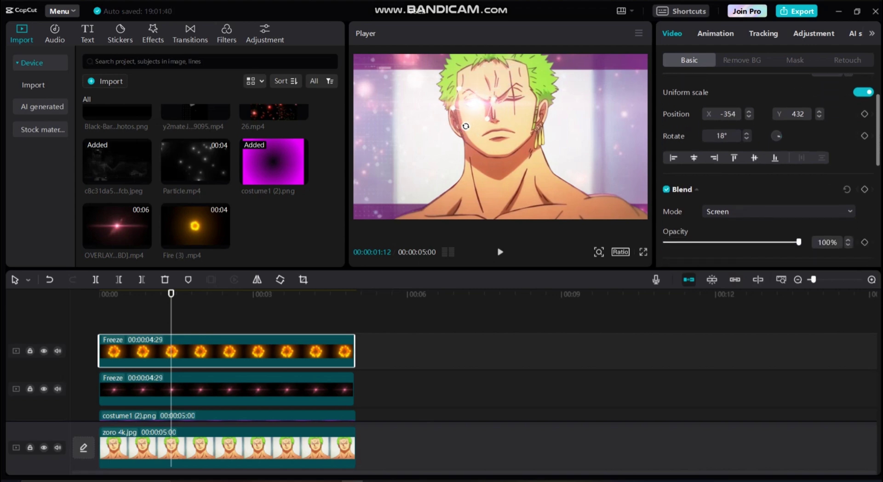
Try Brighten and Overlay blending on the fire freeze frame, returning its blend mode to Screen.
left_click(778, 212)
left_click(777, 211)
left_click(778, 211)
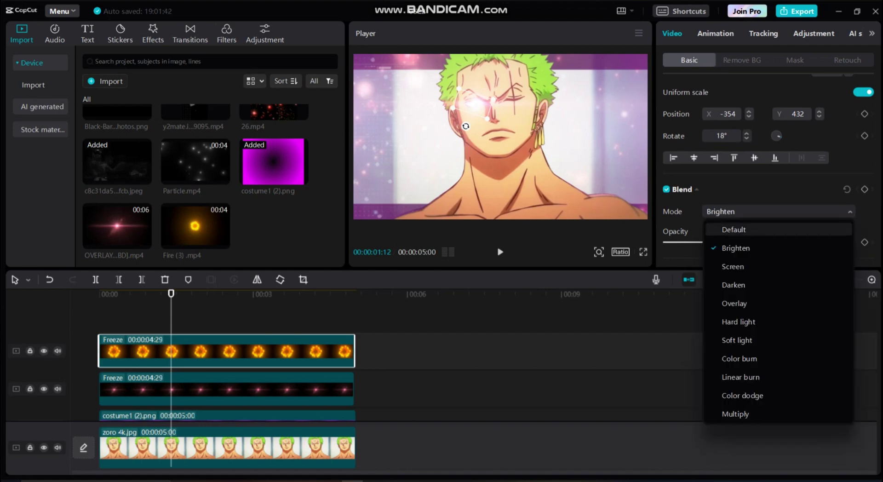
left_click(734, 266)
left_click(777, 211)
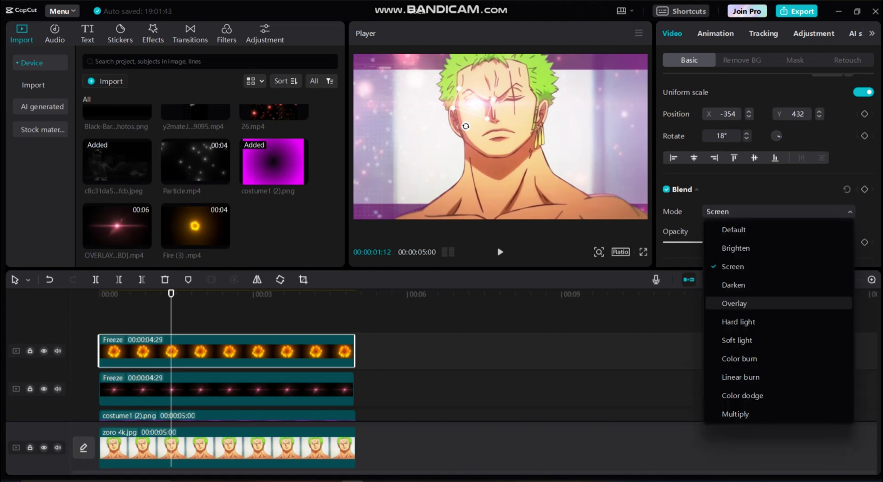
left_click(734, 303)
left_click(778, 212)
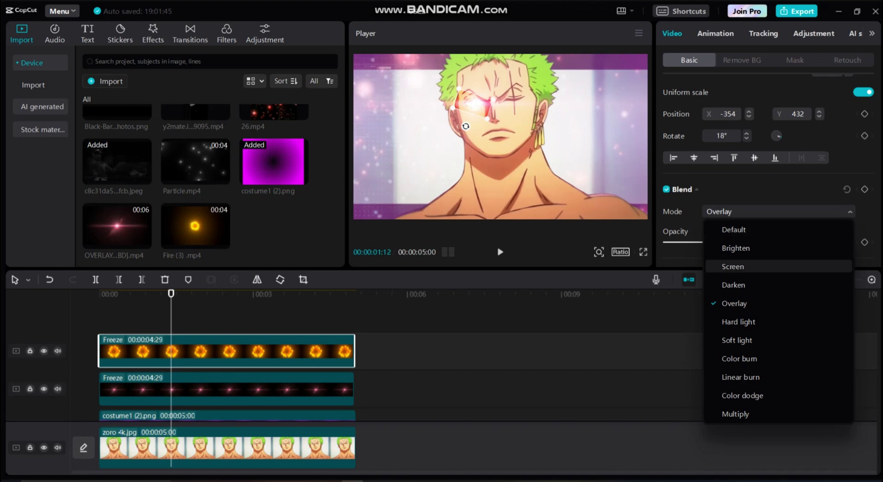
left_click(734, 266)
left_click(356, 317)
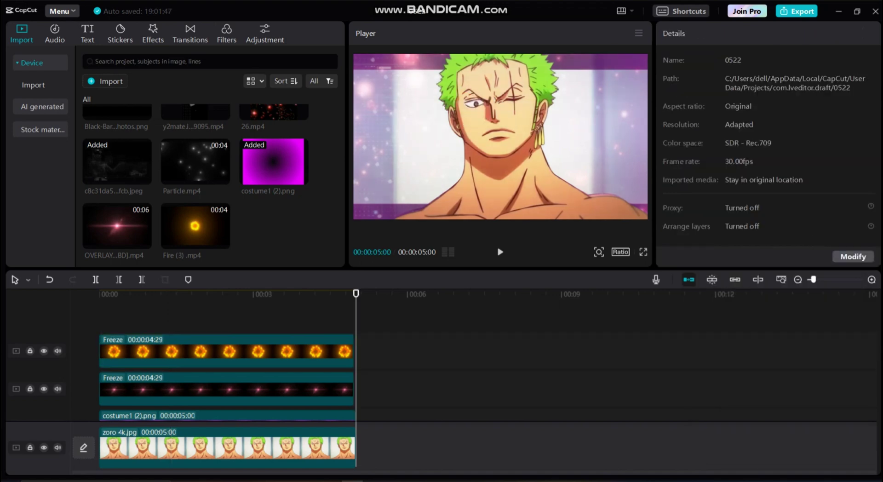
Enlarge the fire freeze frame to 83% scale and play the edit to check it.
left_click(181, 352)
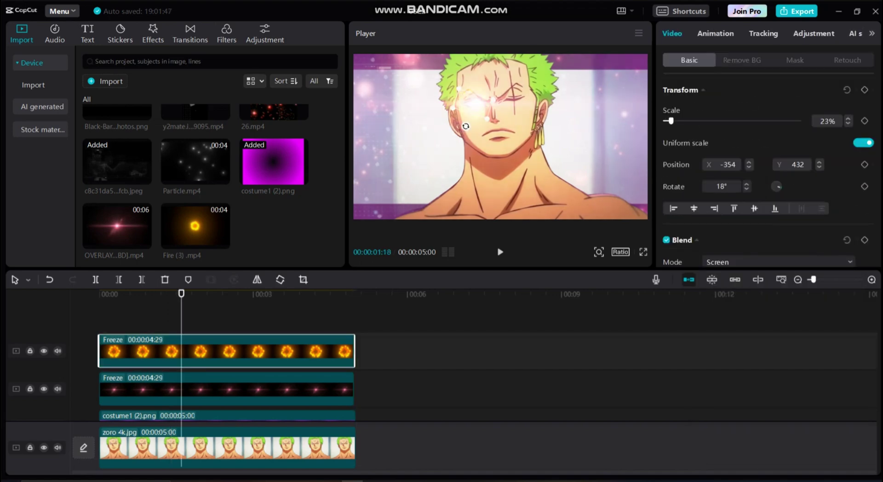
mouse_move(671, 121)
left_mouse_down()
mouse_move(739, 121)
mouse_move(676, 121)
mouse_move(686, 121)
left_mouse_up()
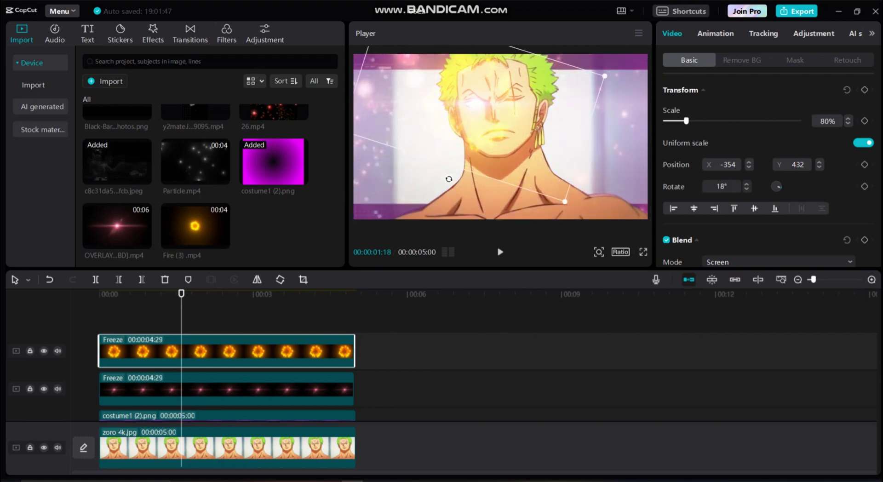
left_click(357, 313)
left_click_drag(356, 313, 200, 313)
key("space")
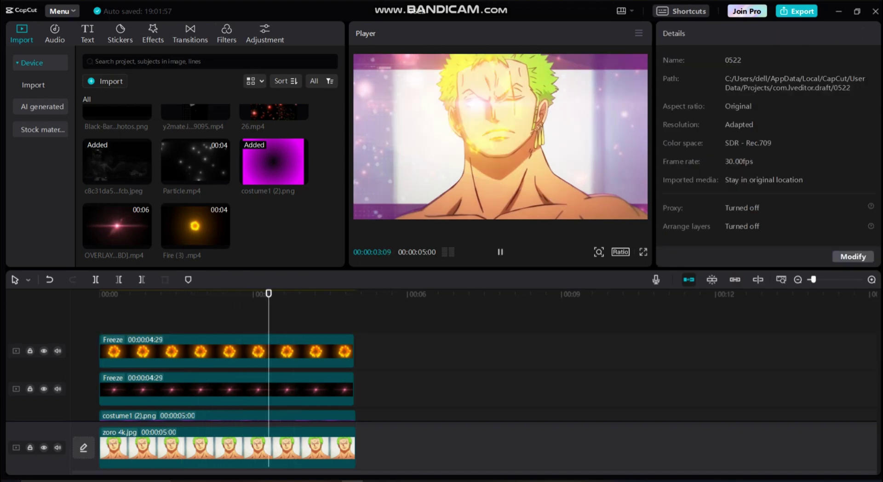
key("space")
Set the fire freeze frame's opacity to 74% and scrub through the edit to check it.
left_click(448, 181)
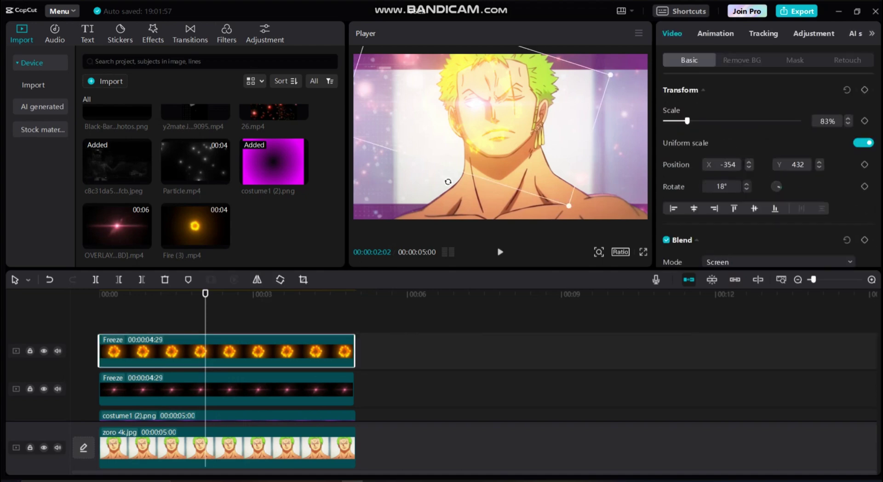
scroll(768, 171, "down", 5)
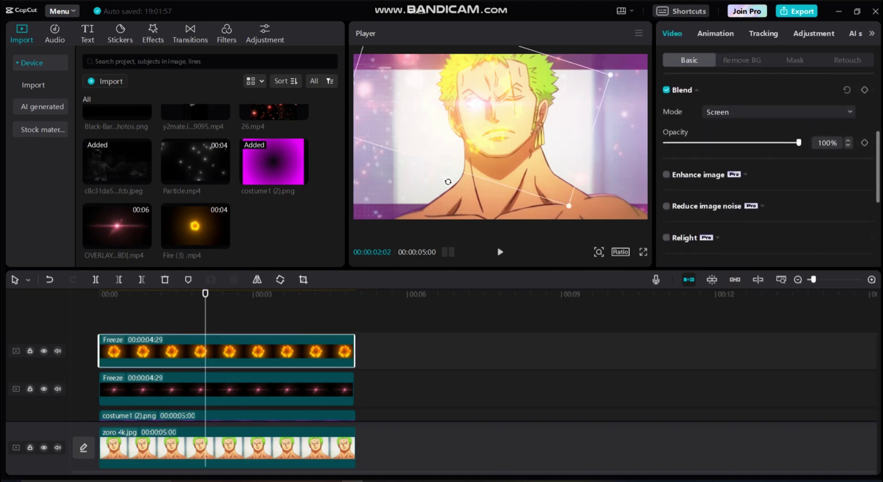
mouse_move(765, 142)
left_mouse_down()
mouse_move(697, 143)
mouse_move(757, 143)
left_mouse_up()
left_click_drag(205, 293, 296, 293)
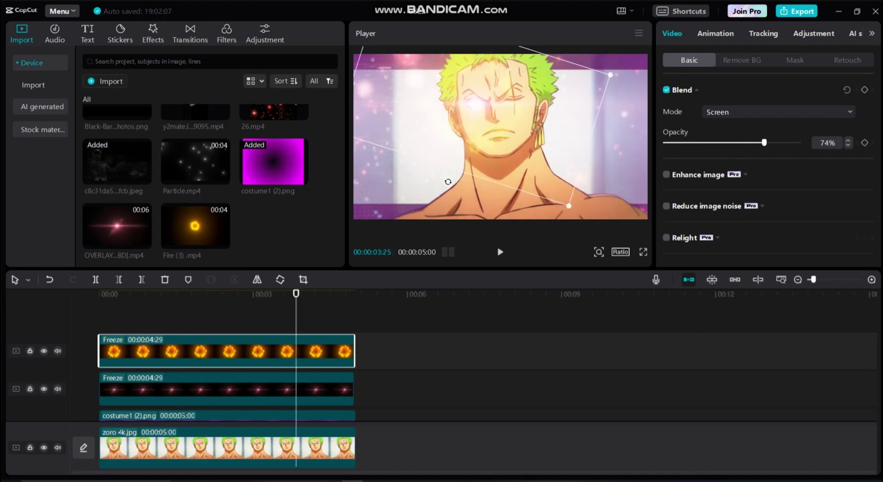
left_click(202, 313)
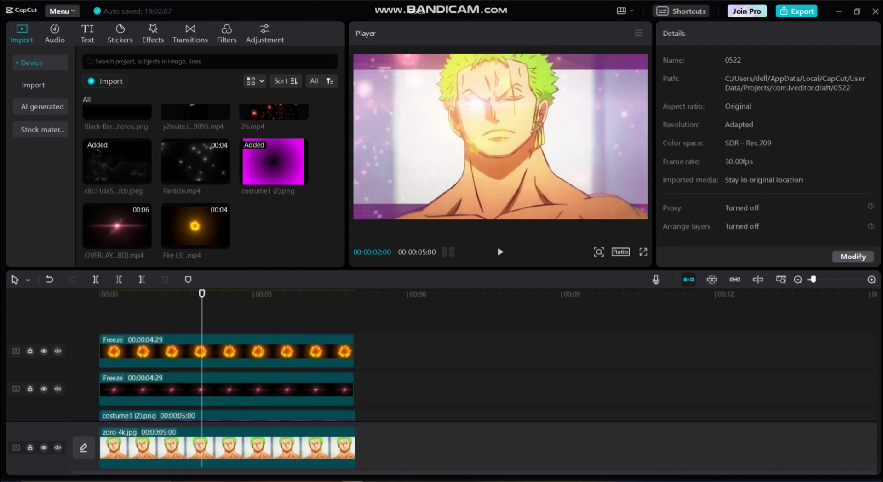
Import the red flare image IMG_2104 from the editing folder and add it from the start on a new track above the fire.
key("ctrl+i")
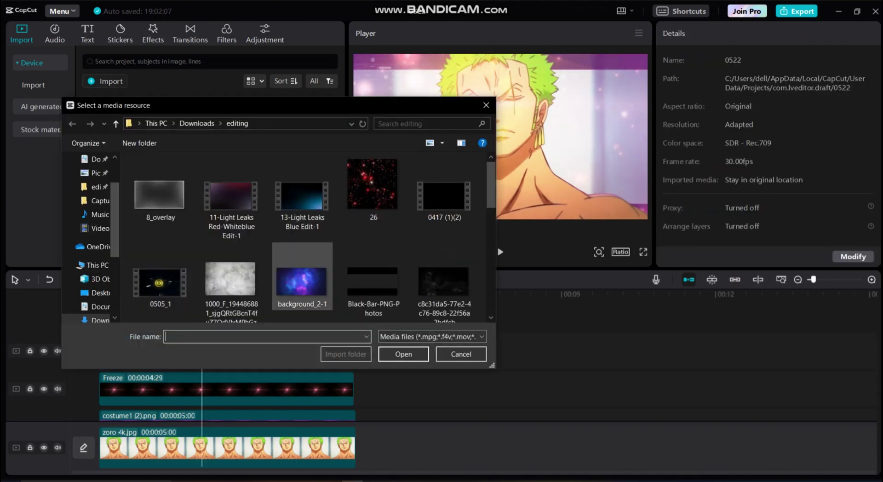
scroll(311, 251, "down", 5)
scroll(311, 251, "down", 3)
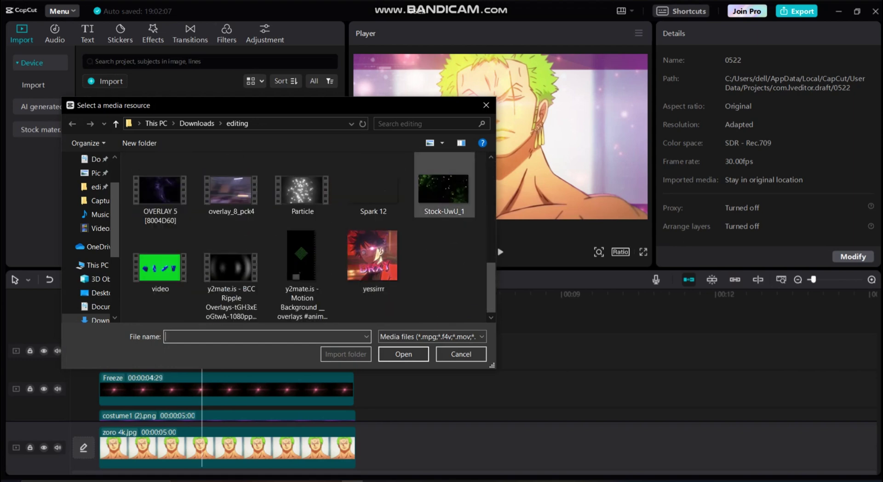
scroll(232, 276, "up", 3)
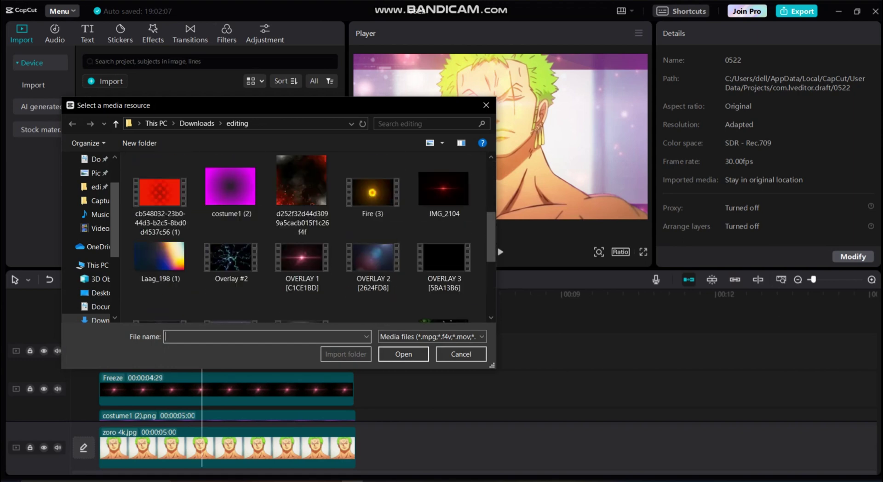
double_click(442, 188)
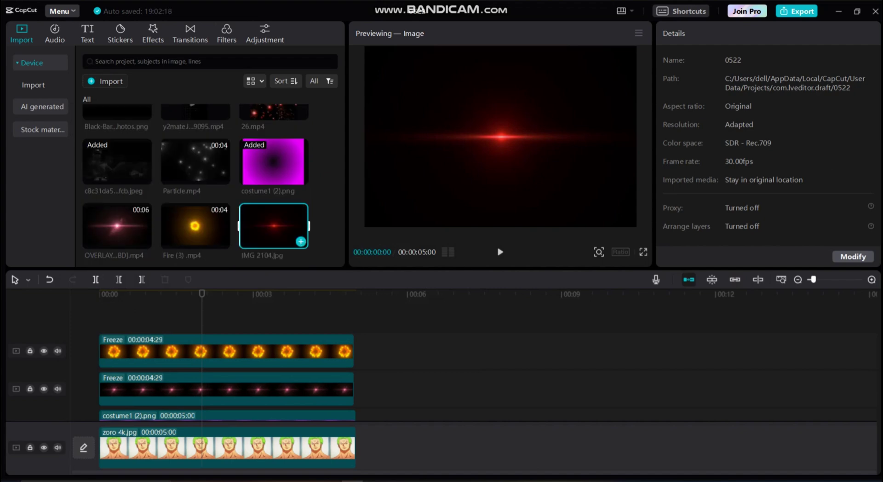
left_click(300, 242)
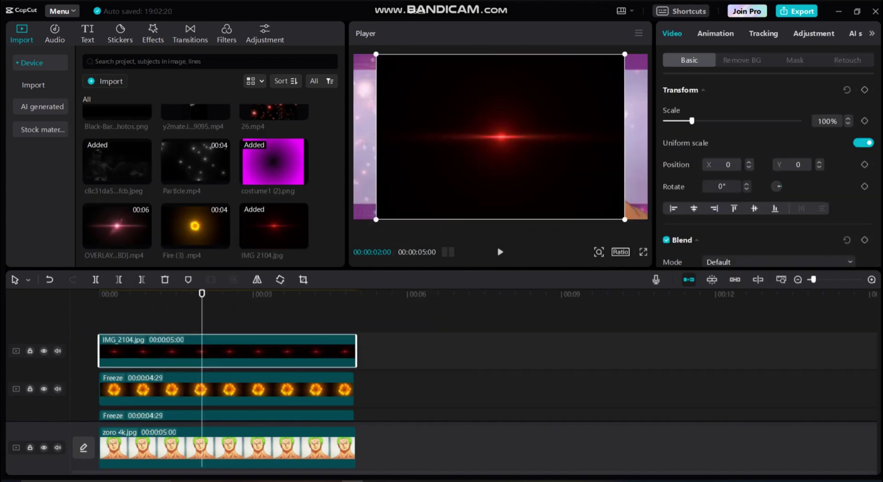
Try Brighten blending on the red flare image, set it to Screen and move the flare over the glowing eye at X -339, Y 451.
scroll(768, 161, "down", 2)
left_click(777, 221)
left_click(736, 257)
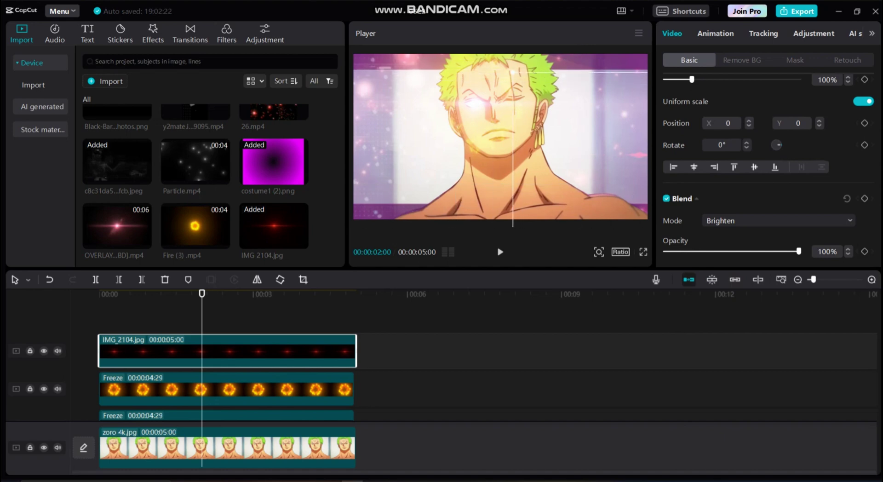
scroll(768, 184, "down", 2)
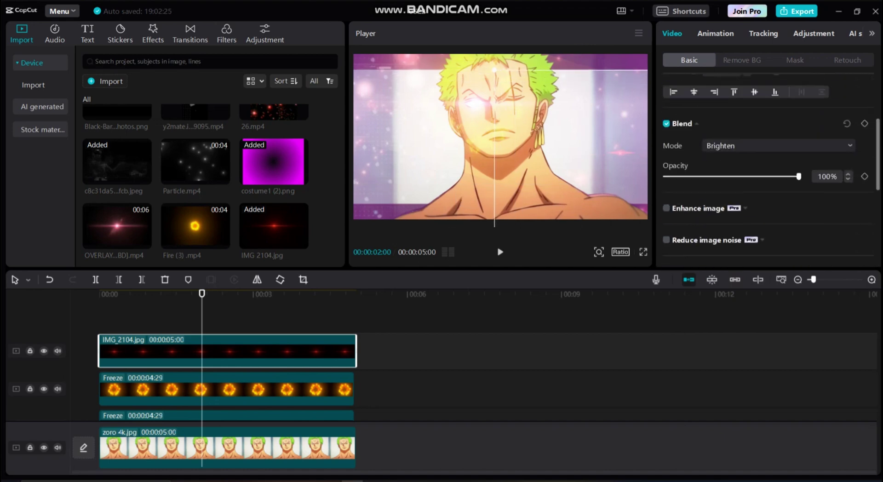
scroll(768, 184, "up", 3)
left_click(778, 262)
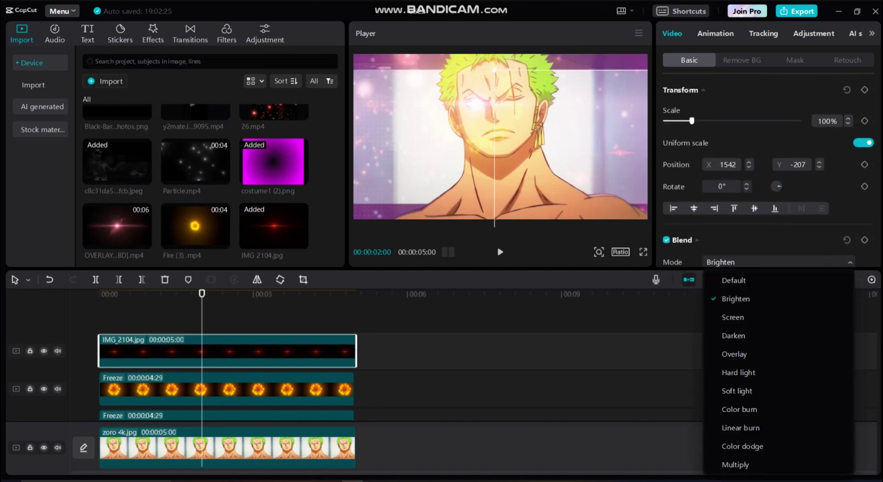
left_click(778, 299)
left_click_drag(552, 138, 405, 113)
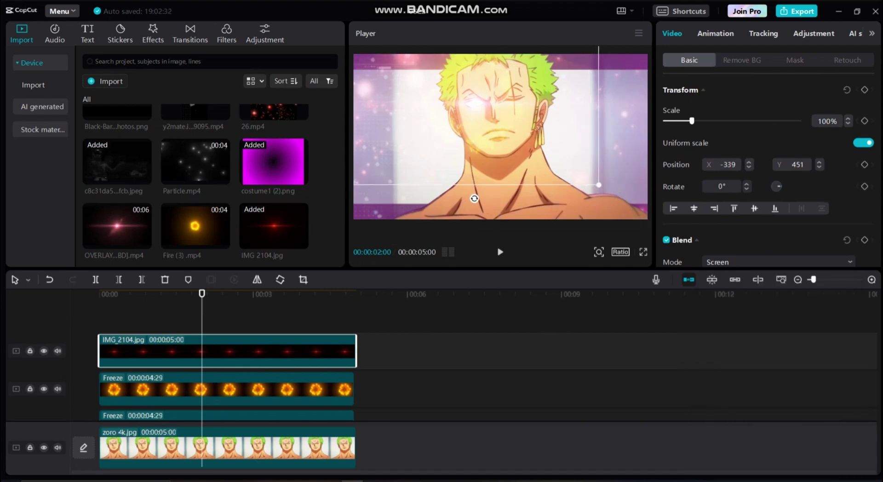
Enlarge the red flare image to 500% scale and play the edit to check it.
left_click_drag(692, 121, 795, 121)
left_click(355, 313)
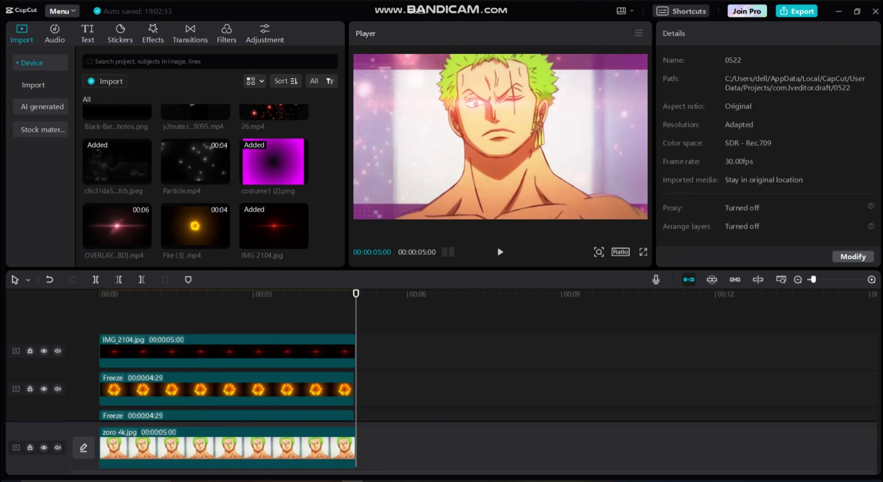
left_click(183, 294)
left_click(137, 294)
key("space")
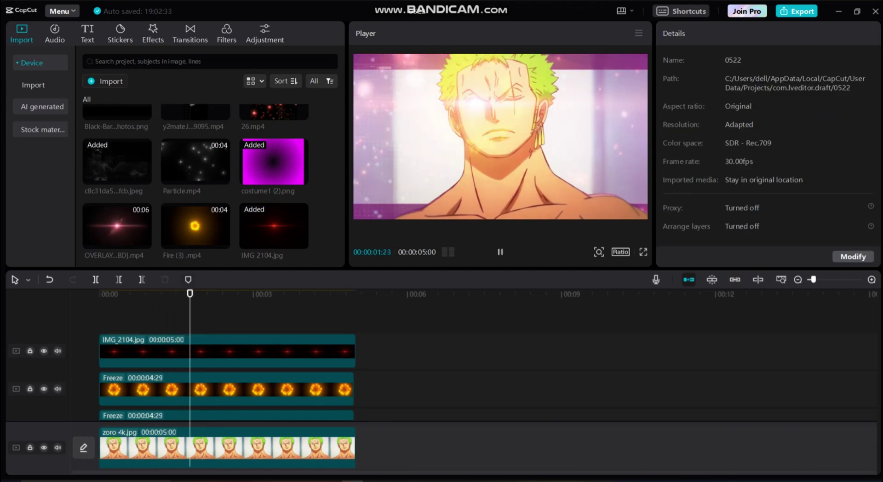
key("space")
Import the OVERLAY 2 [2624FD8] video from the editing folder and add it from the start on a new track above the red flare.
left_click(106, 81)
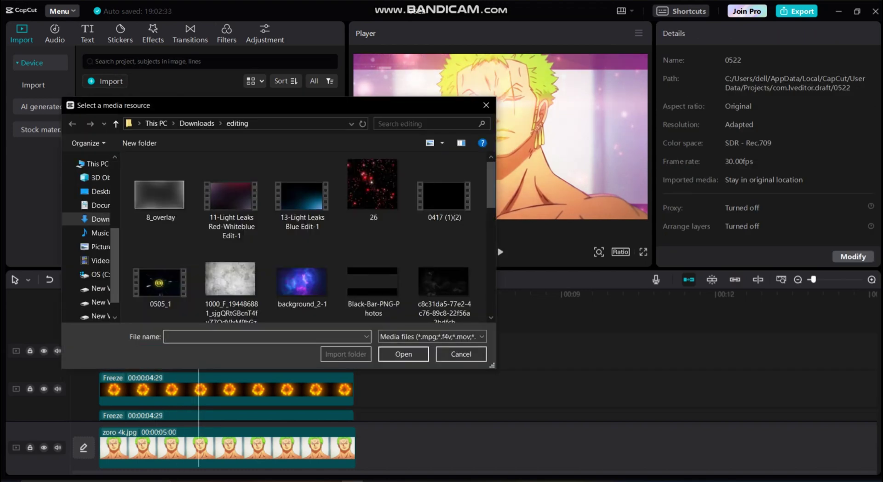
scroll(302, 266, "down", 1)
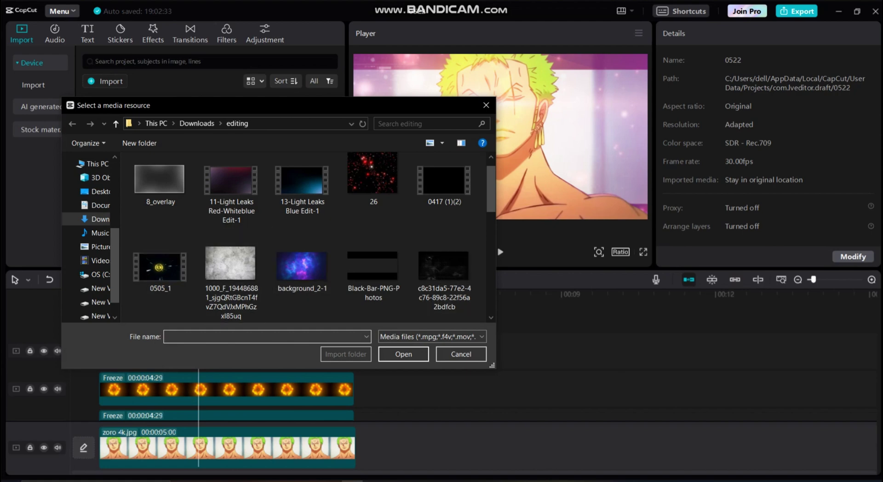
scroll(373, 189, "down", 2)
scroll(373, 191, "down", 2)
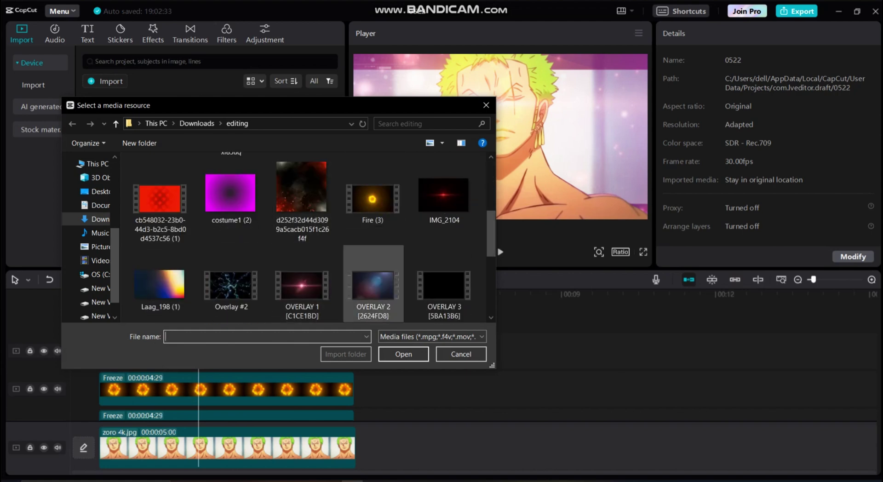
double_click(373, 286)
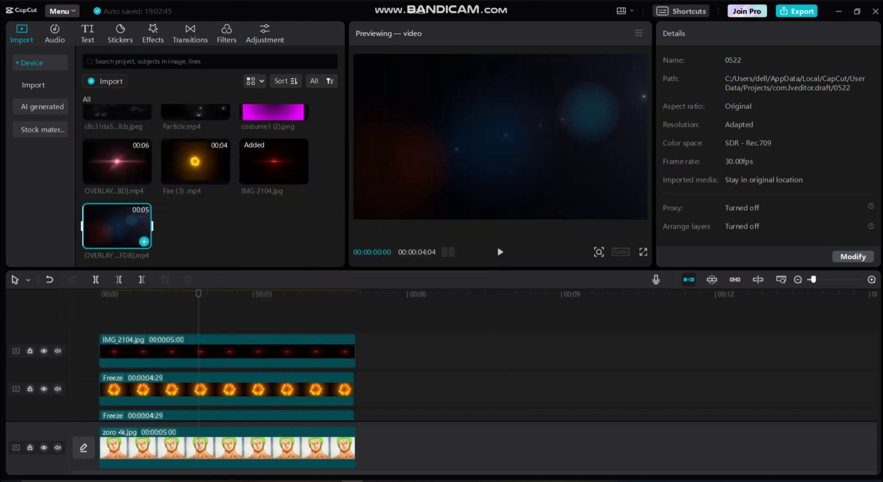
left_click_drag(117, 225, 128, 350)
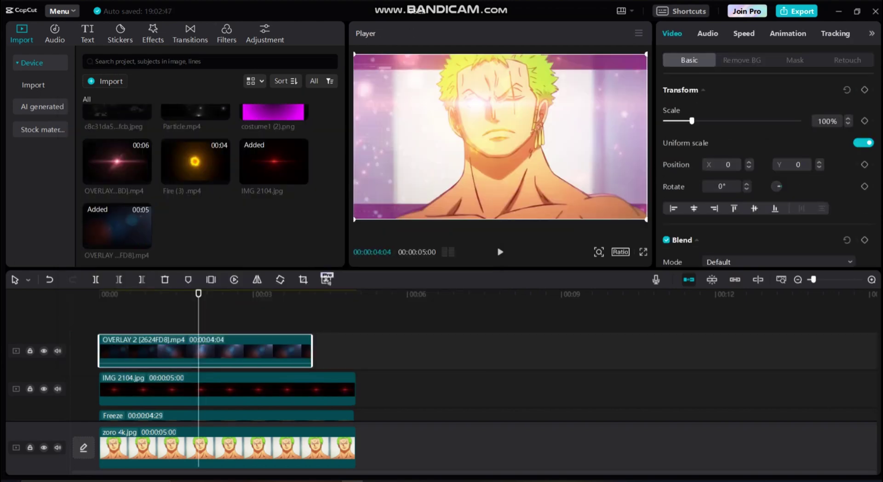
mouse_move(205, 351)
left_mouse_down()
mouse_move(251, 350)
mouse_move(204, 351)
left_mouse_up()
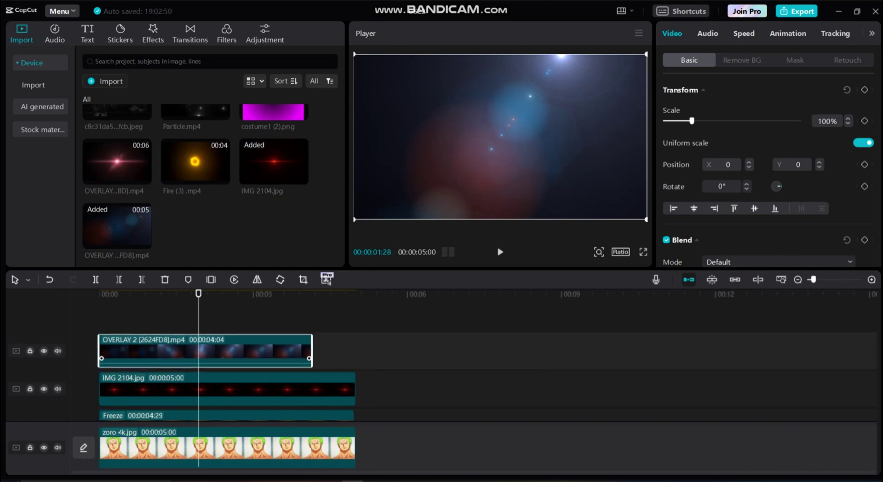
Freeze the OVERLAY 2 clip at 00:00:03:01 and delete the video parts before and after the freeze frame.
key("space")
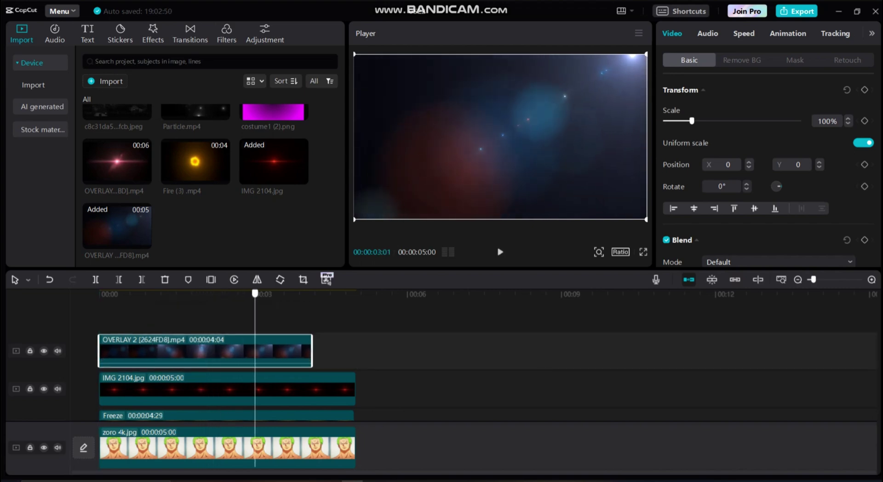
left_click(326, 279)
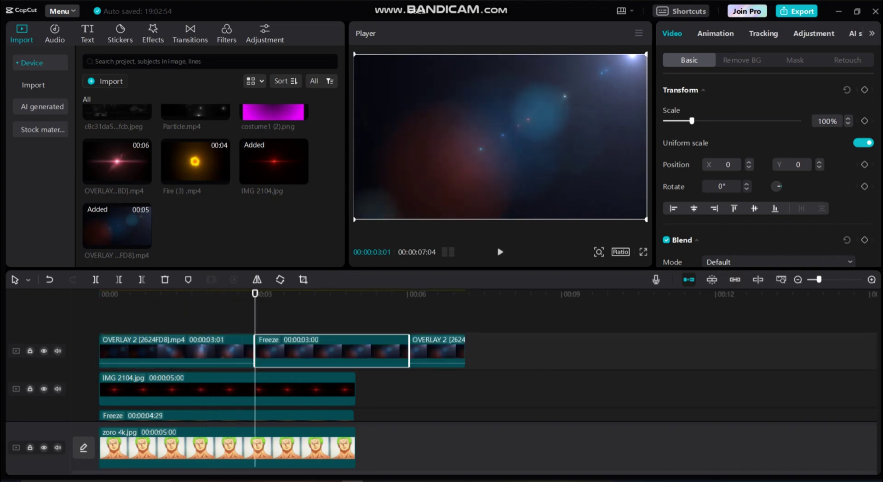
left_click(437, 350)
key("Delete")
key("Delete")
Run the OVERLAY 2 freeze frame from the timeline start for 00:00:05:01 and set its blend mode to Brighten.
left_click_drag(332, 350, 174, 351)
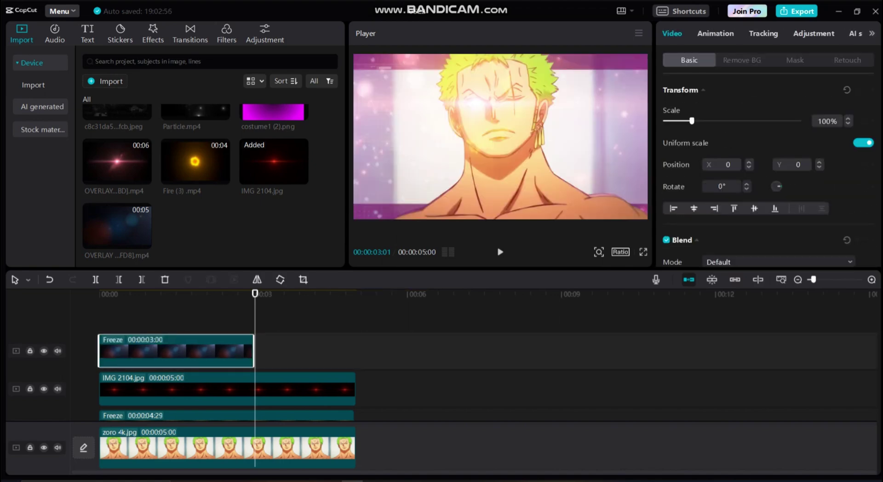
left_click_drag(254, 351, 355, 350)
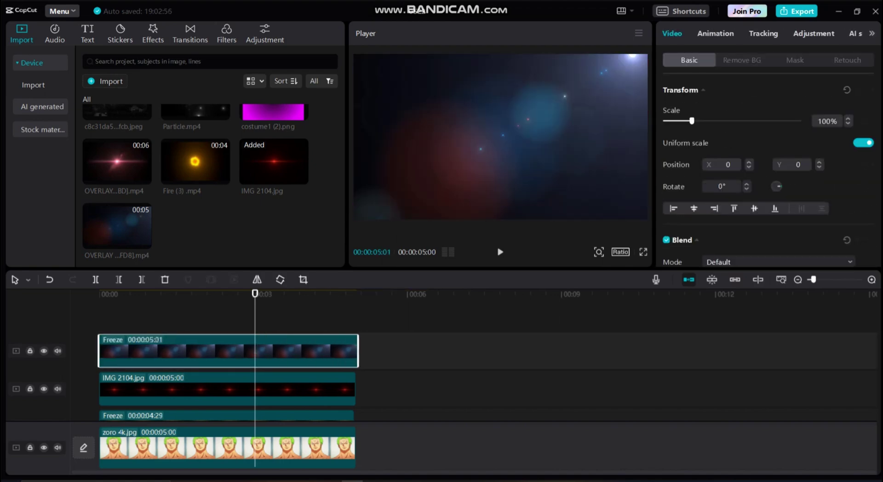
left_click(778, 261)
left_click(727, 298)
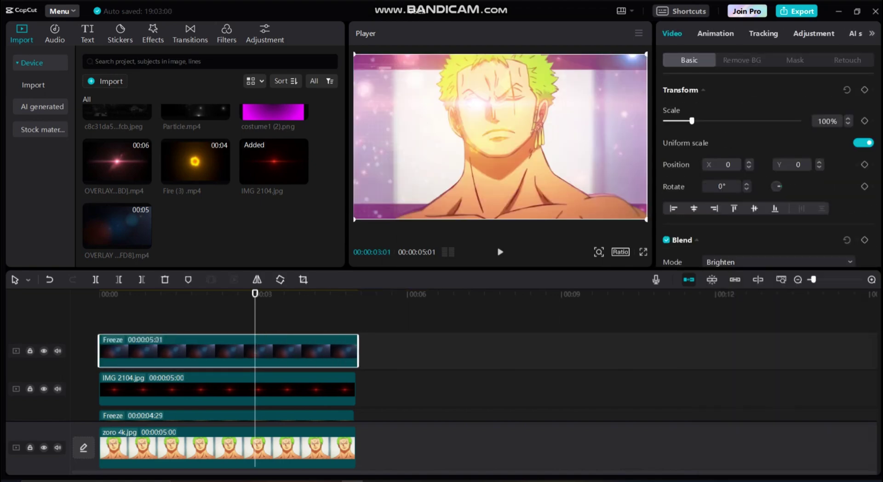
Scrub through the edit and examine the settings of the OVERLAY 2 freeze frame and the red flare image.
left_click(358, 312)
left_click_drag(181, 294, 200, 294)
left_click(228, 350)
scroll(769, 170, "down", 5)
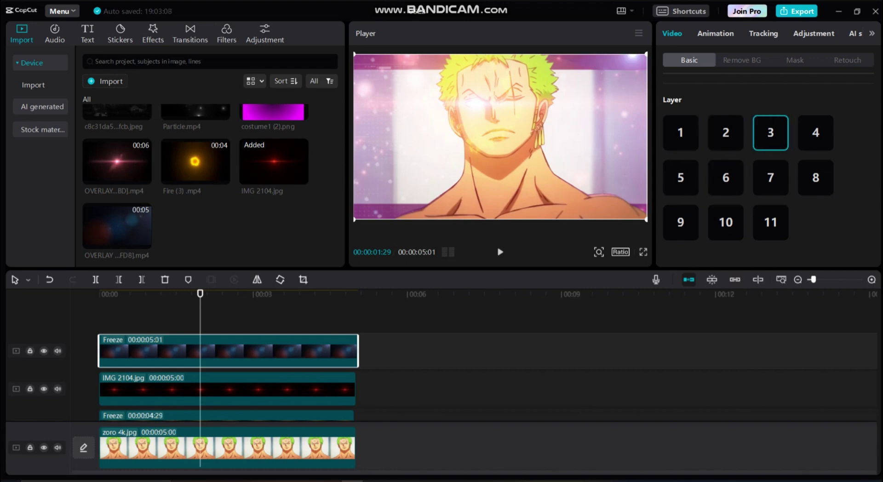
left_click(358, 313)
left_click(230, 312)
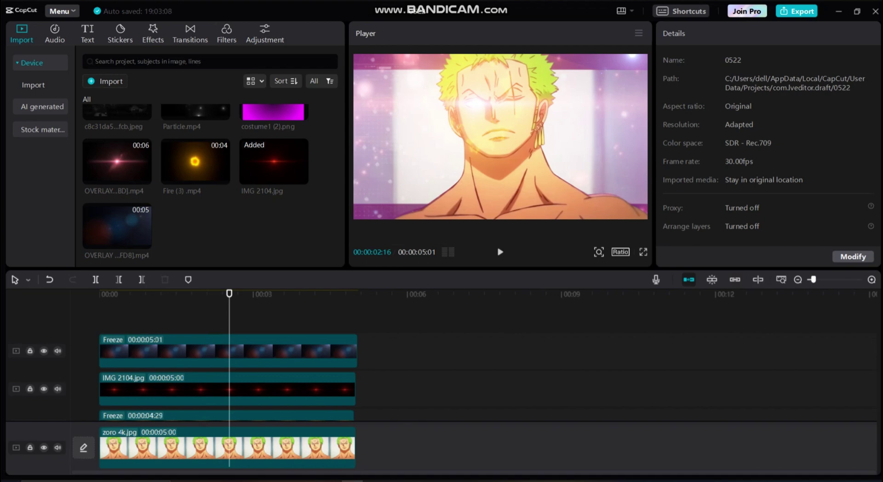
left_click(229, 351)
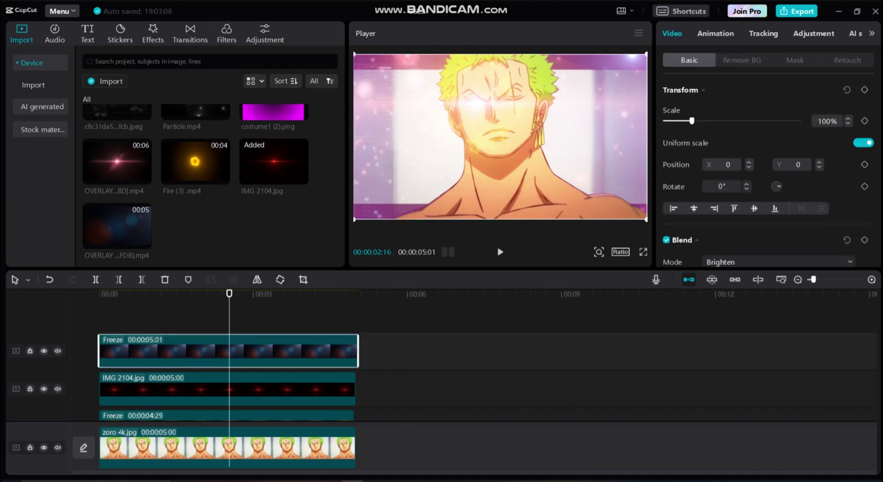
left_click(227, 388)
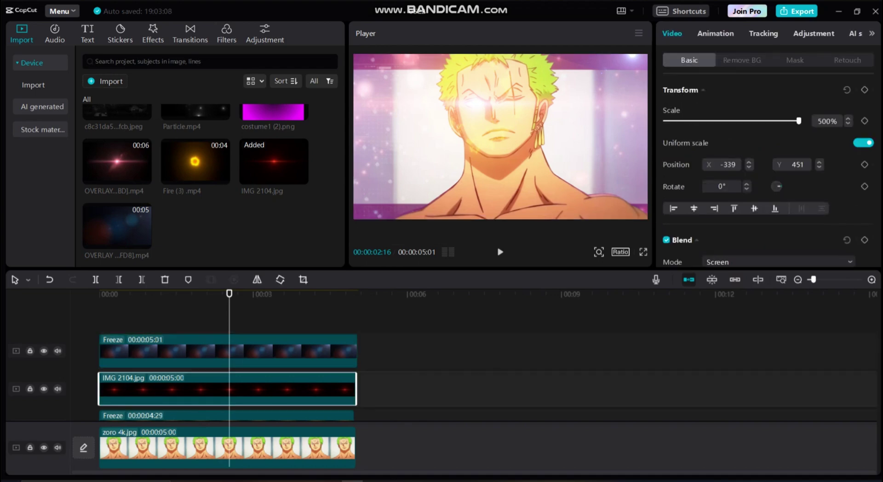
Try undoing the most recent overlay edits and check the composite at 00:00:02:04.
key("ctrl+z")
key("ctrl+z")
key("ctrl+z")
key("ctrl+z")
key("ctrl+z")
left_click(209, 294)
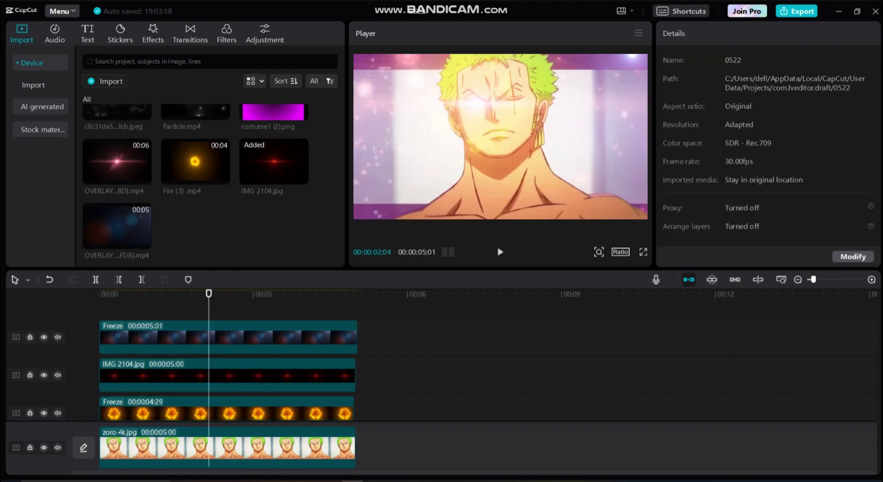
key("ctrl+z")
Reduce the scale of the pink flare freeze frame and scrub through the edit to check it.
left_click(225, 411)
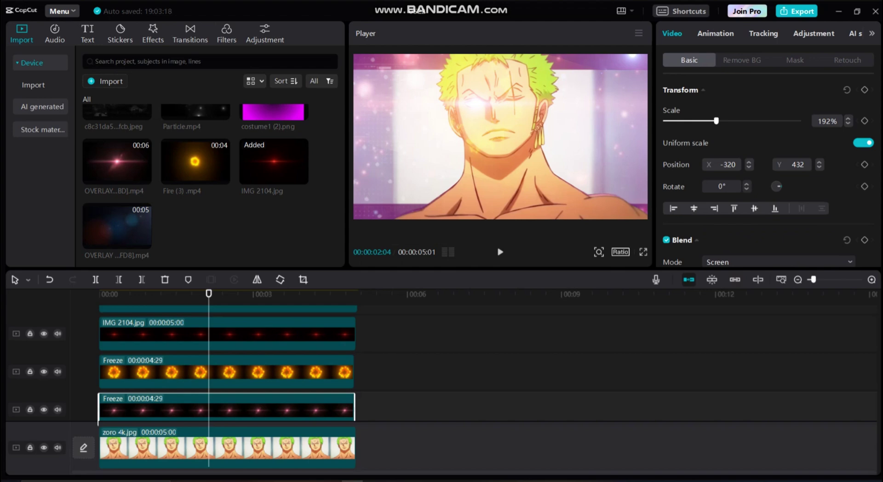
mouse_move(707, 121)
left_mouse_down()
mouse_move(688, 121)
mouse_move(697, 121)
left_mouse_up()
left_click(358, 295)
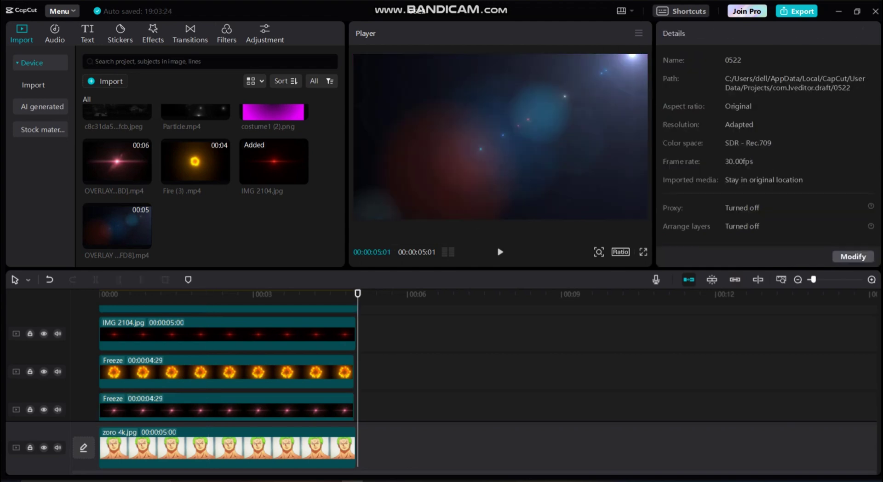
left_click(206, 334)
left_click(357, 295)
left_click(142, 294)
Import the 8_overlay white frame image, add it from the start on a new top track and play the edit briefly.
left_click(106, 81)
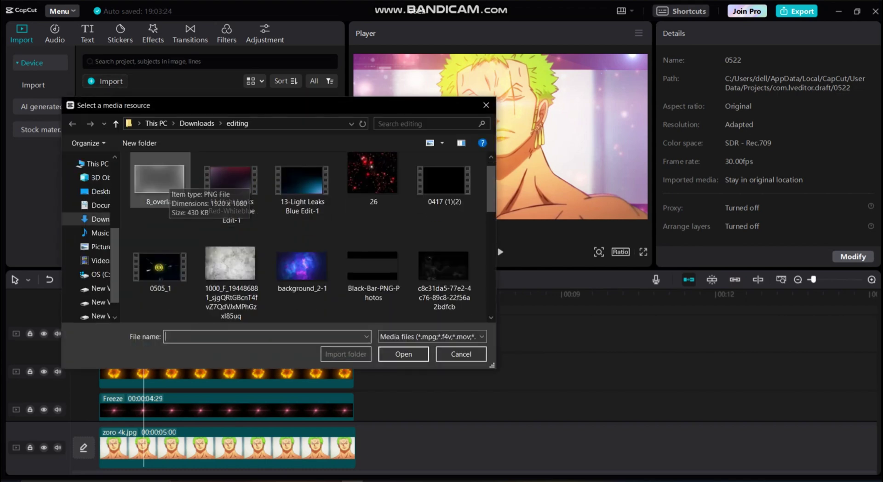
double_click(161, 182)
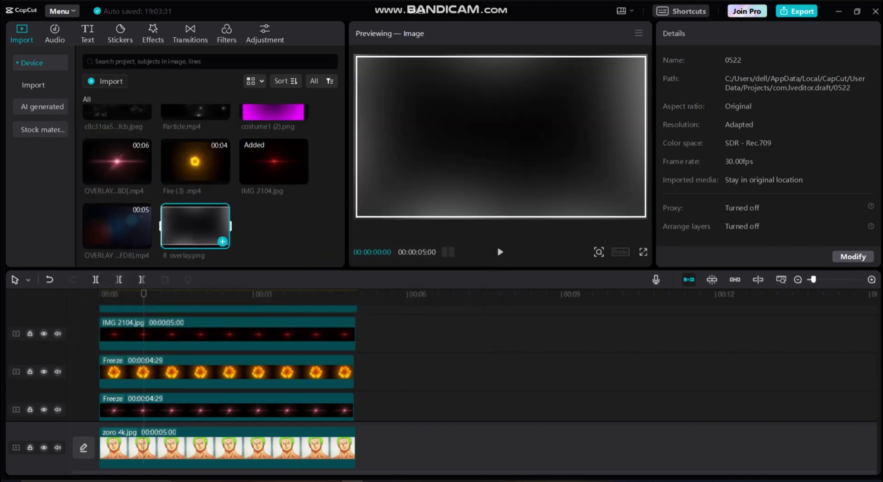
left_click(44, 352)
scroll(45, 352, "up", 2)
left_click_drag(196, 225, 111, 325)
key("space")
key("space")
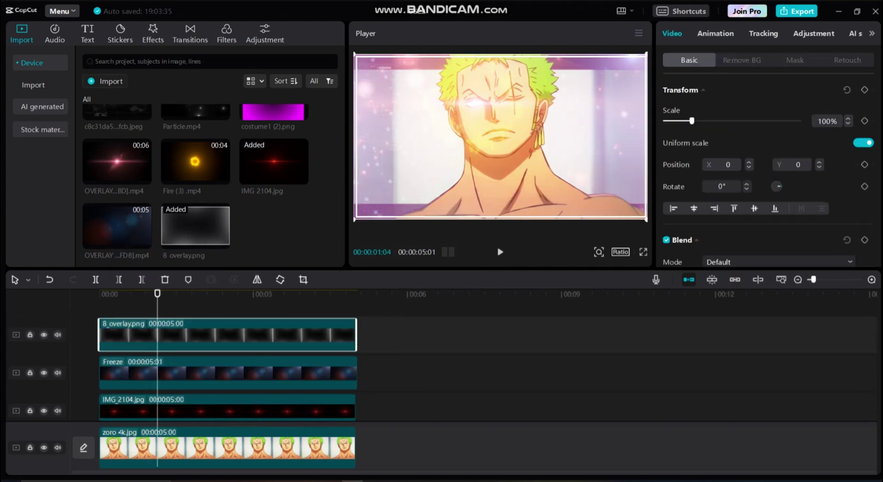
Try shrinking the 8_overlay frame to 95%, return it to 100% scale and scrub through the edit to check it.
left_click_drag(691, 121, 691, 121)
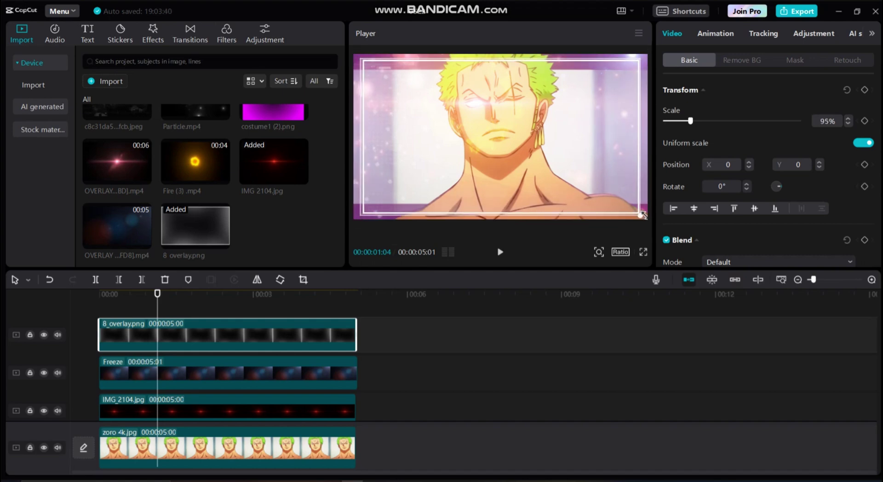
left_click_drag(644, 215, 649, 224)
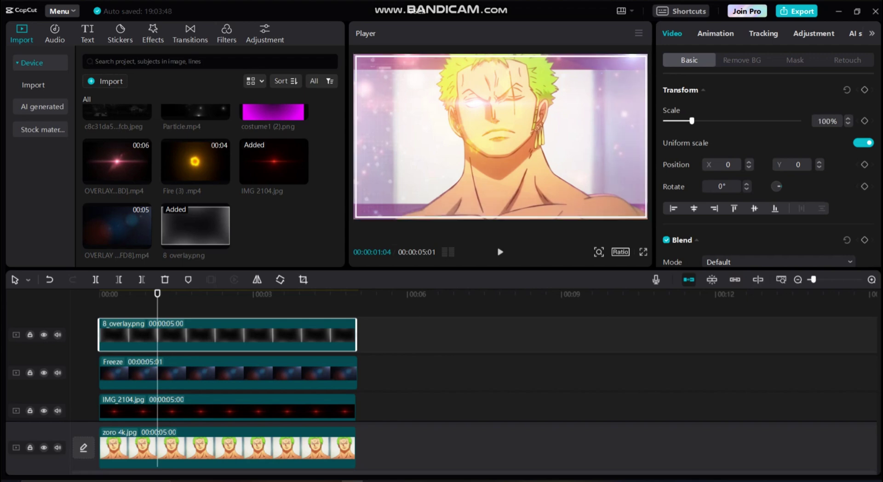
left_click(357, 306)
left_click(195, 306)
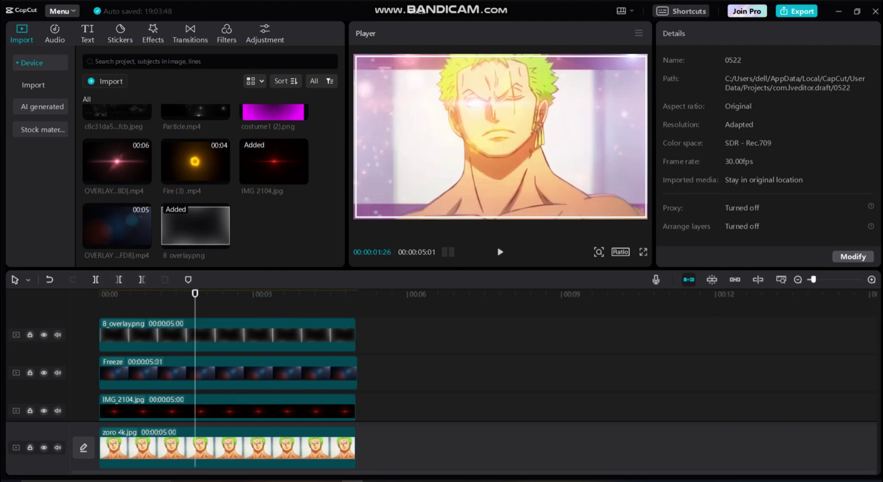
Add the Wide Angle lens effect above the layers, move it to the timeline start and check the frame at 00:00:04:15.
left_click(153, 33)
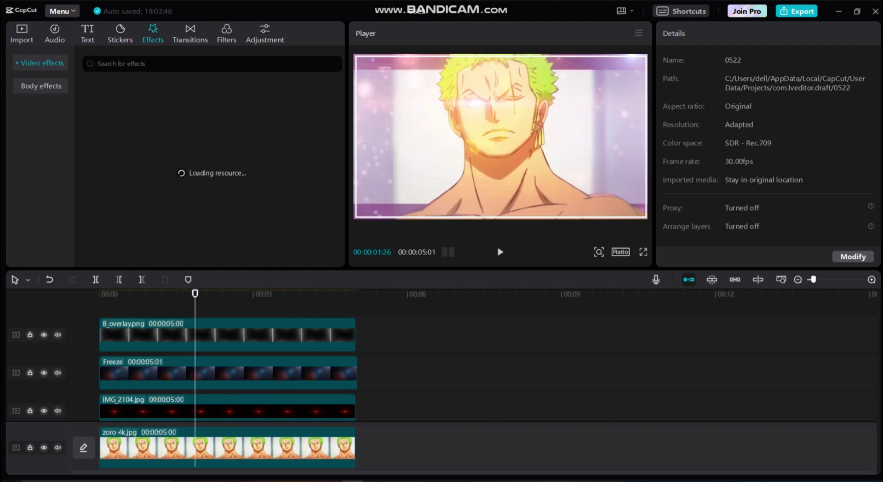
left_click(29, 147)
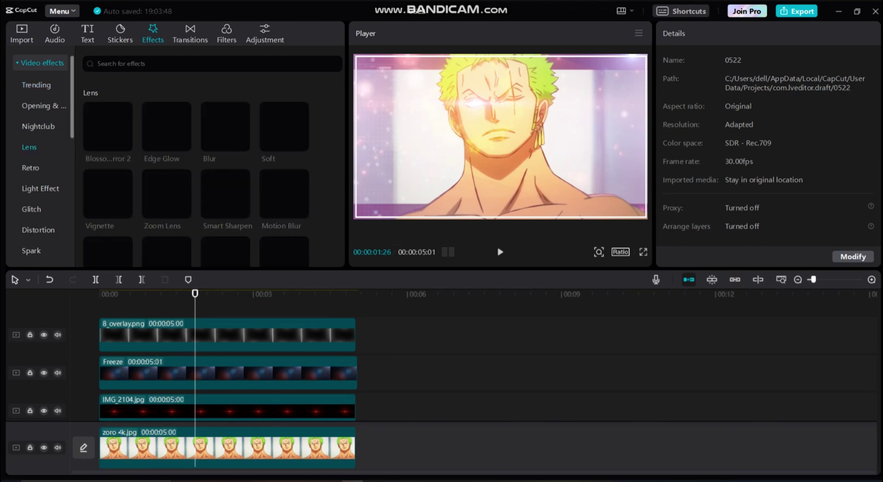
scroll(212, 175, "down", 2)
scroll(166, 221, "down", 2)
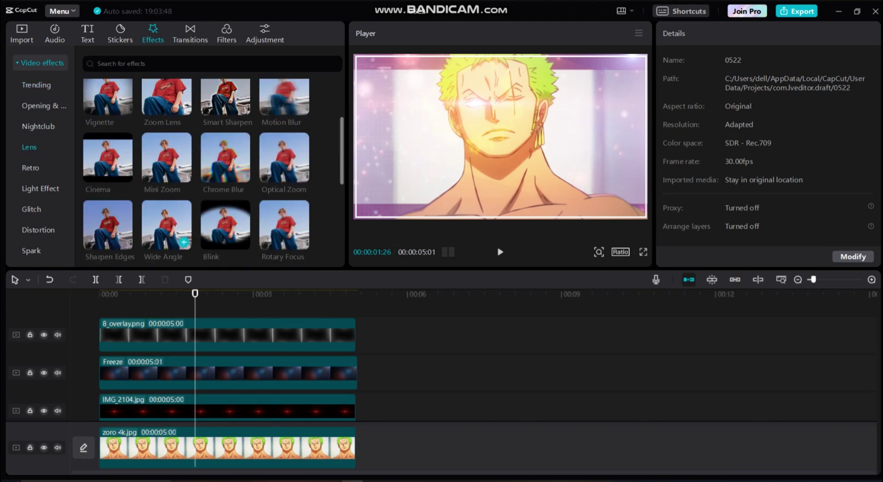
left_click(184, 242)
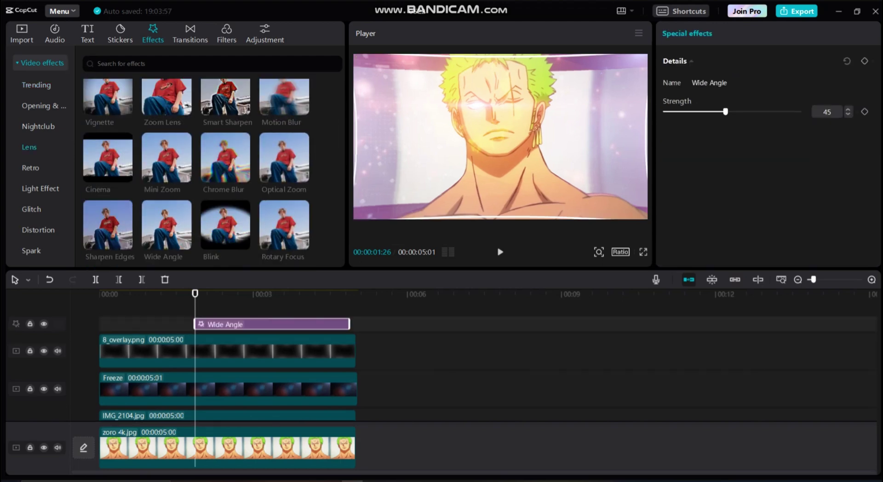
left_click_drag(271, 324, 176, 324)
left_click(329, 308)
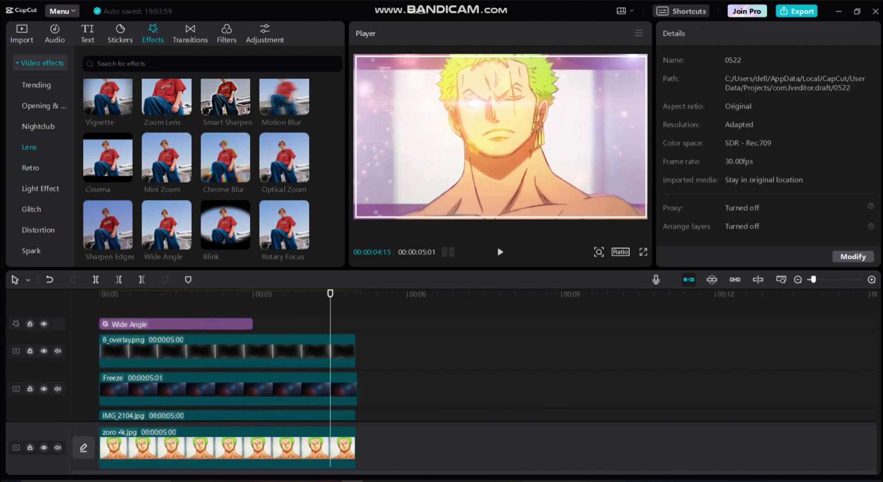
Extend the Wide Angle effect to the end of the edit and set its strength to 35.
left_click(257, 309)
left_click_drag(254, 324, 358, 325)
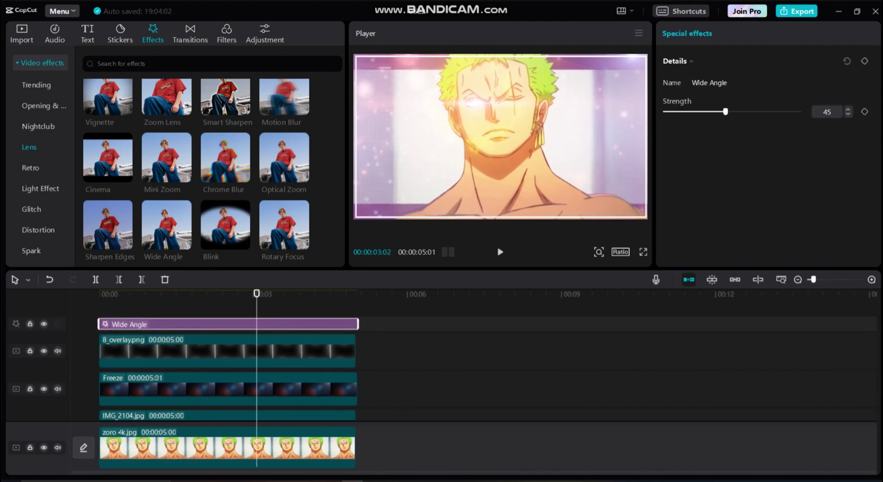
mouse_move(730, 111)
left_mouse_down()
mouse_move(796, 112)
mouse_move(667, 111)
mouse_move(714, 111)
left_mouse_up()
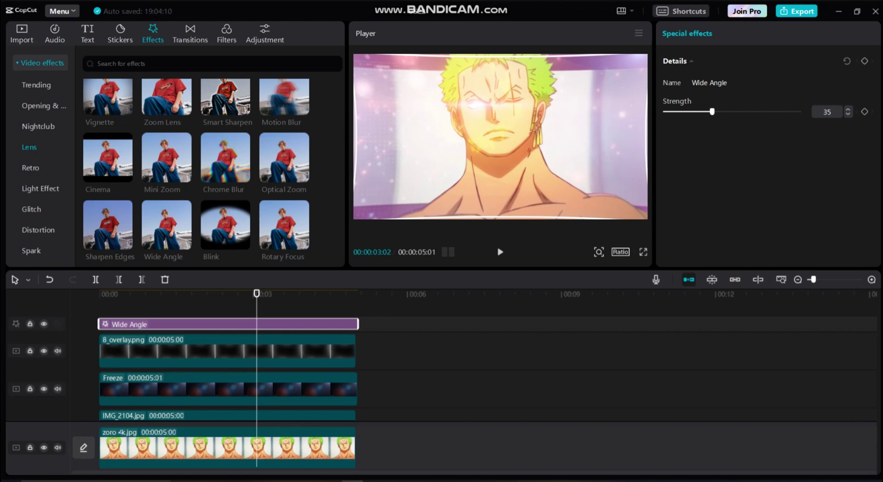
Lower the opacity of the 8_overlay frame and play the edit briefly to check it.
left_click(226, 352)
scroll(768, 161, "down", 1)
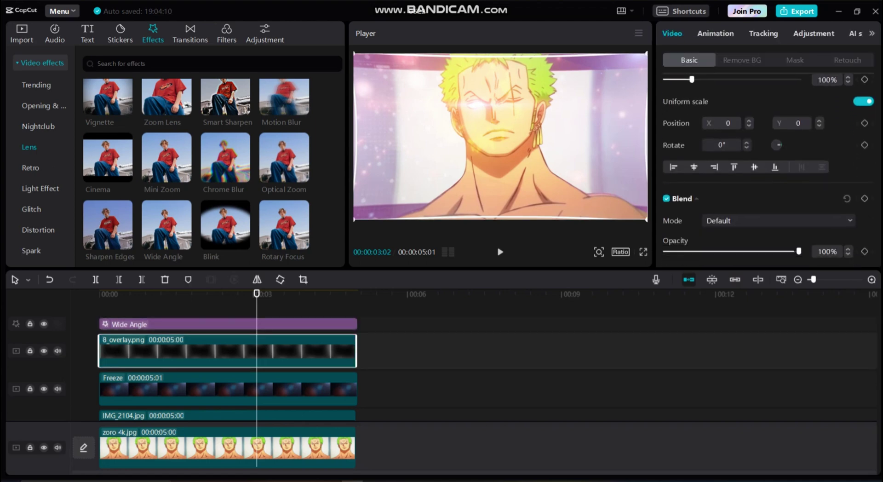
left_click_drag(799, 251, 700, 251)
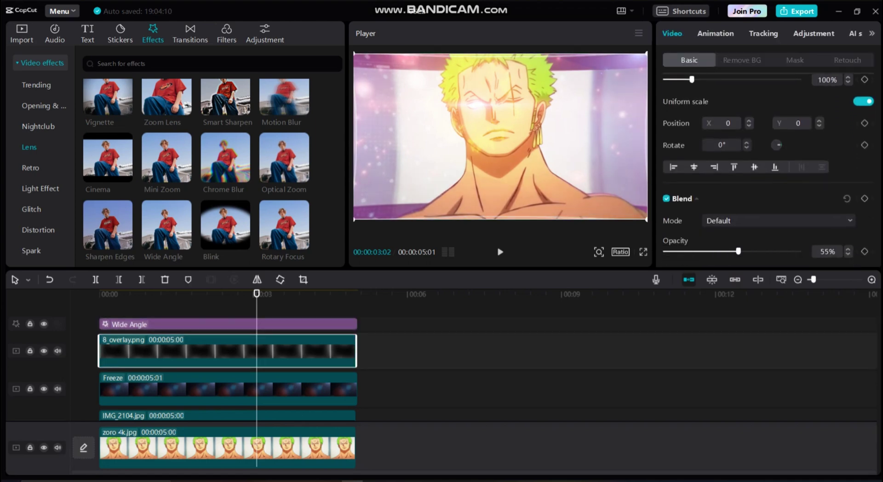
left_click(354, 295)
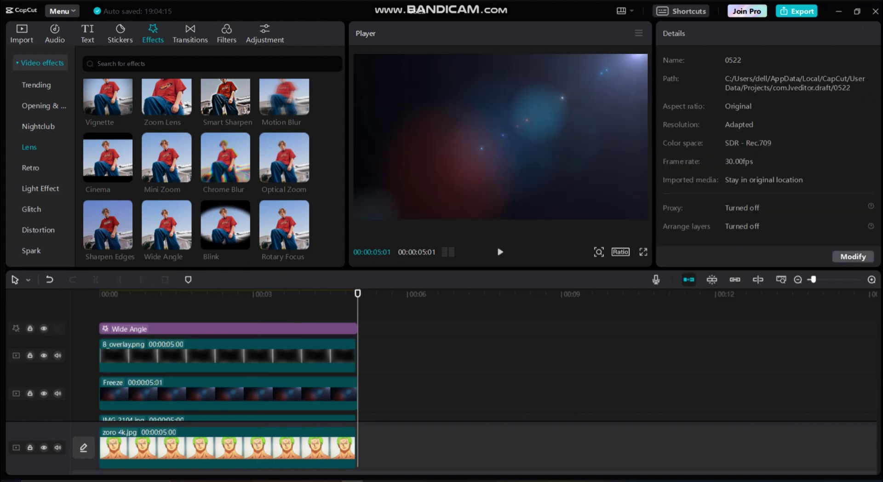
key("space")
key("space")
Try the 8_overlay frame on layer positions 1 through 10, leaving it on layer 9.
left_click(225, 357)
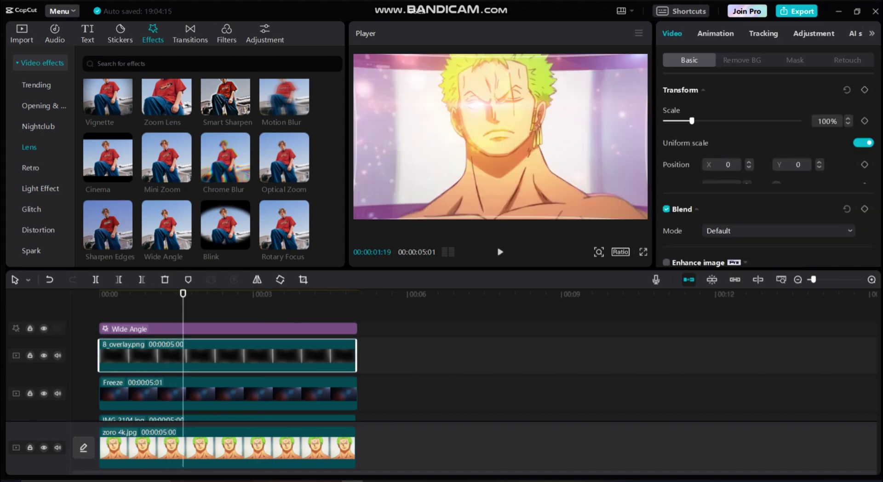
scroll(768, 170, "down", 10)
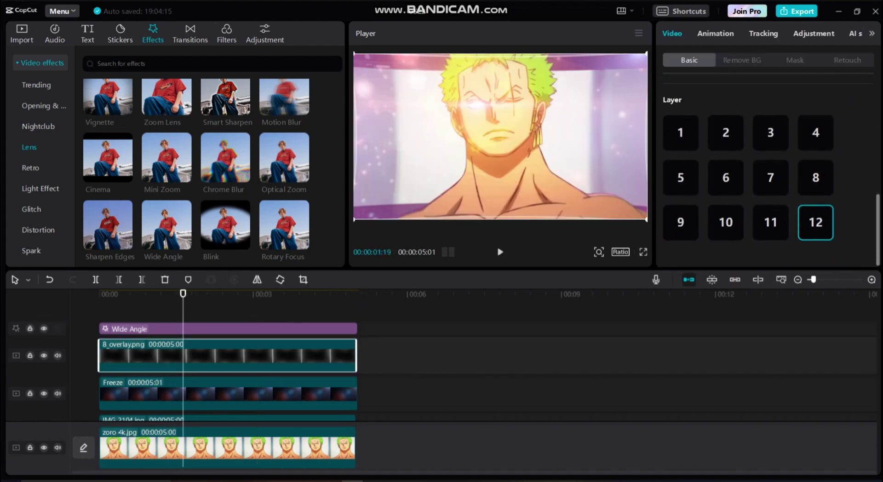
left_click(681, 132)
left_click(726, 133)
left_click(771, 133)
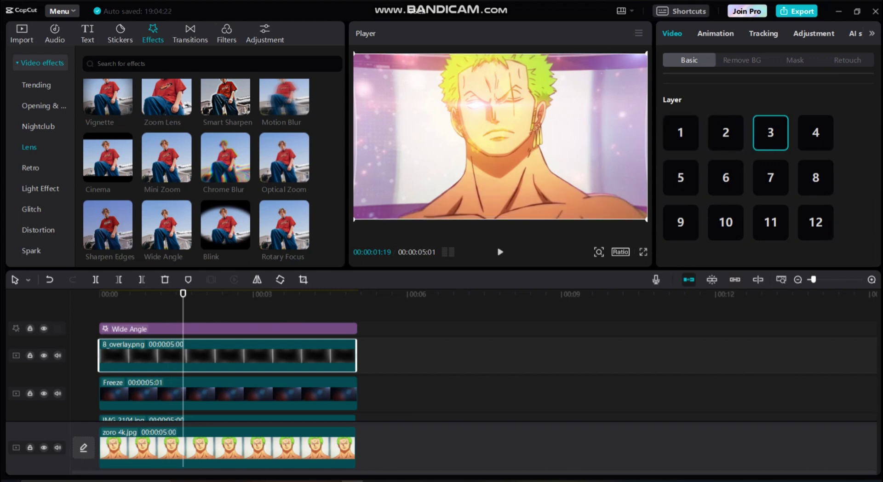
left_click(816, 133)
left_click(681, 178)
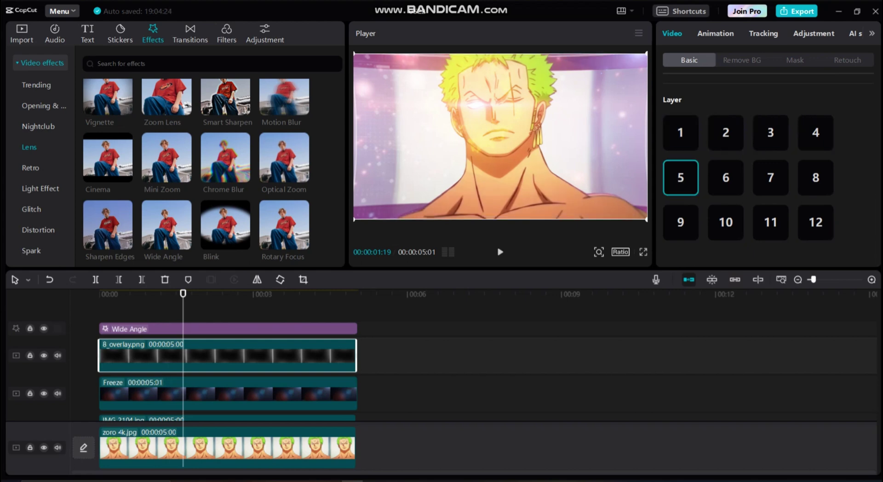
left_click(726, 178)
left_click(770, 178)
left_click(816, 177)
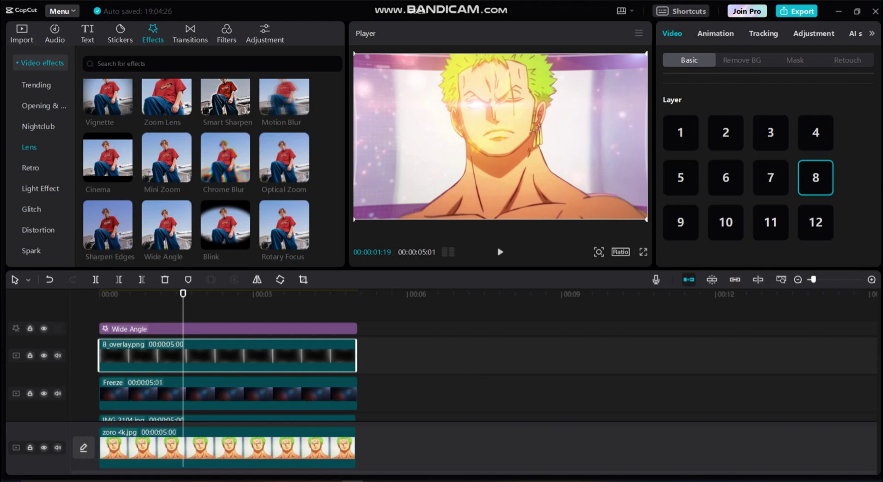
left_click(681, 222)
left_click(726, 223)
left_click(681, 222)
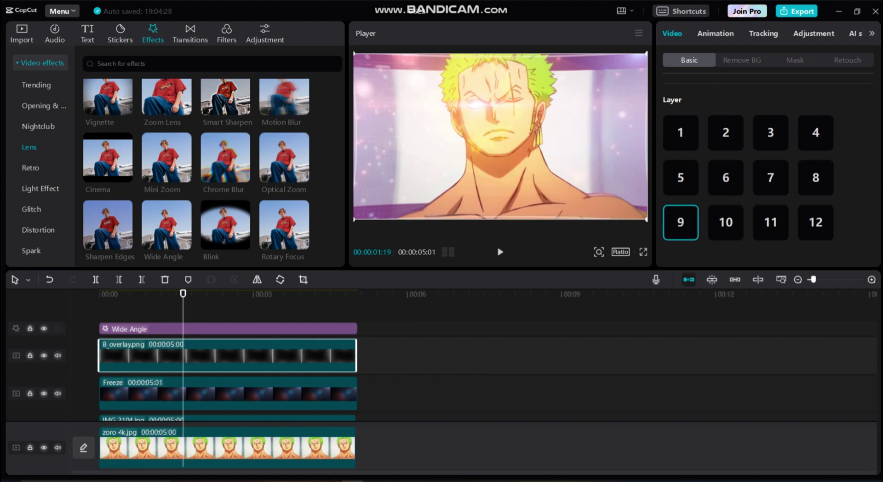
Move the 8_overlay frame to layer 8 and check the edit at its end and at 00:00:02:18.
key("End")
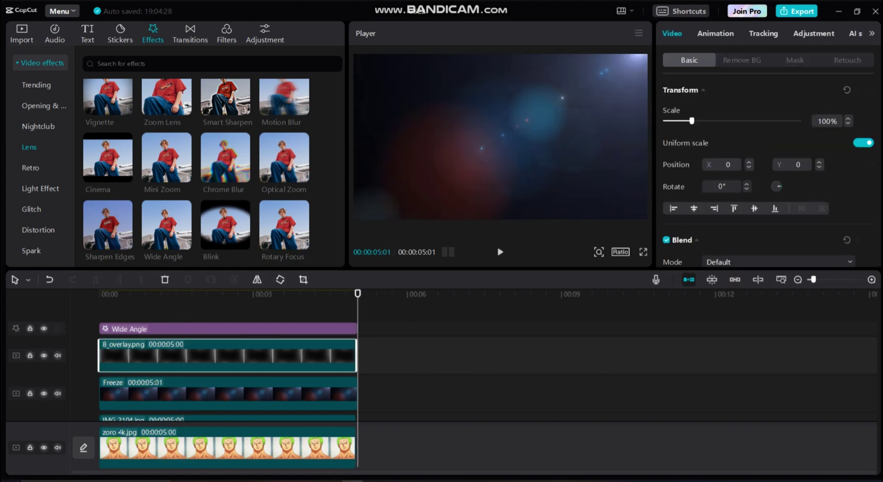
left_click(277, 295)
scroll(768, 175, "down", 5)
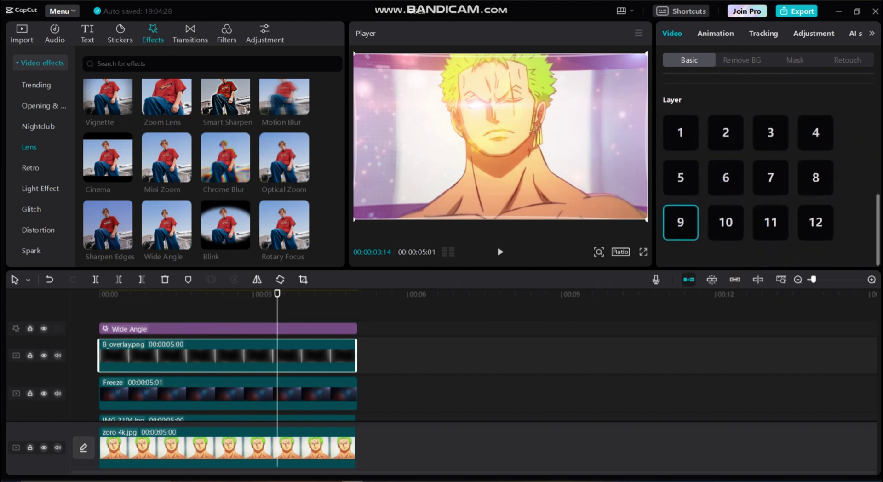
left_click(816, 177)
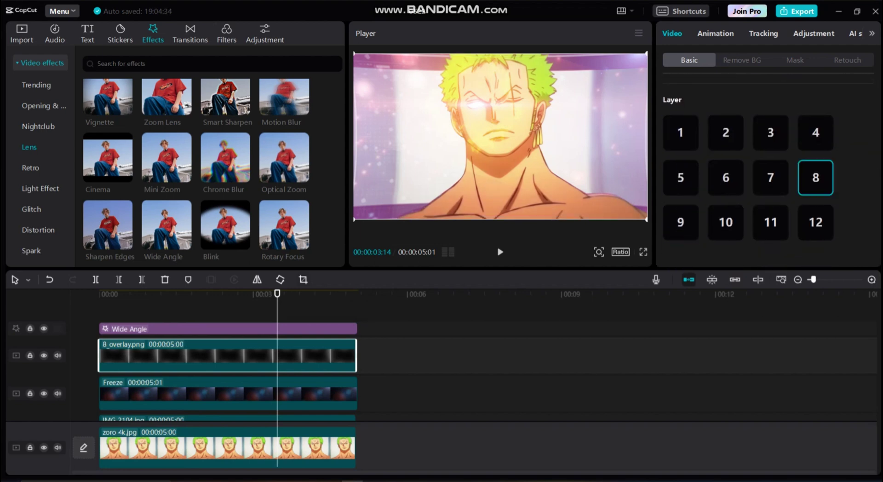
left_click(358, 313)
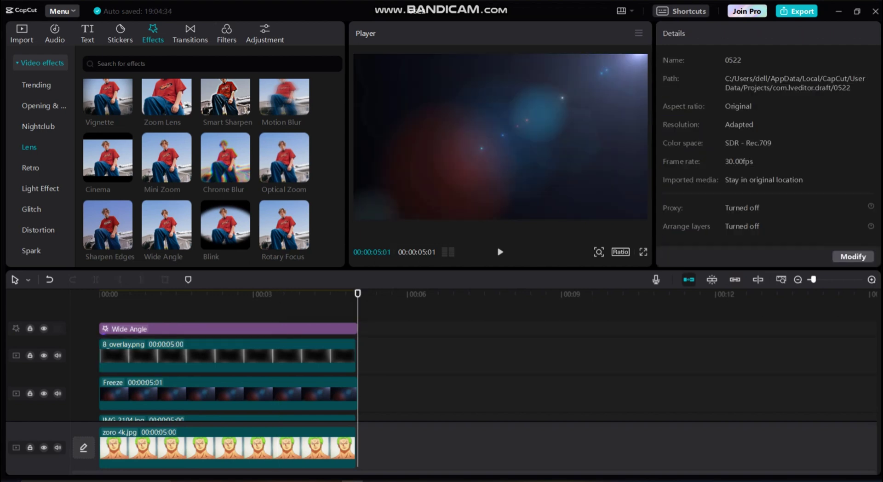
left_click(232, 294)
Import the 0417 (1)(2) video from the editing folder and add it from the start on a new track above 8_overlay.
left_click(21, 34)
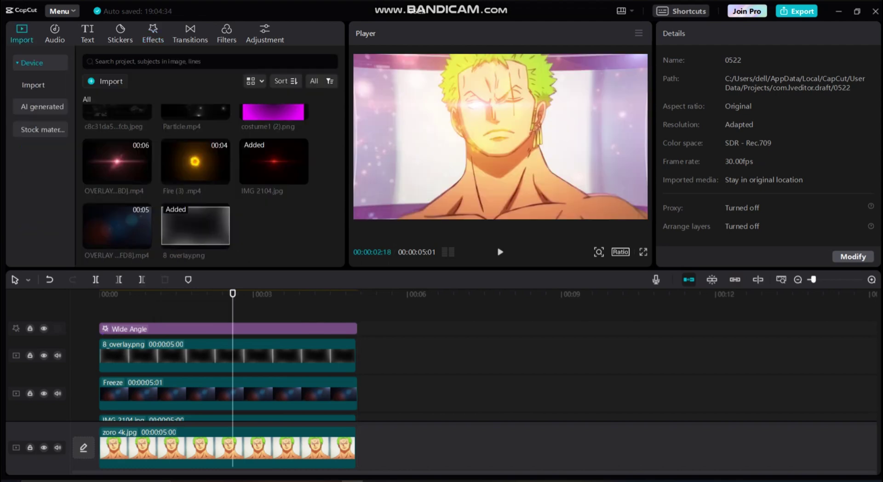
left_click(106, 81)
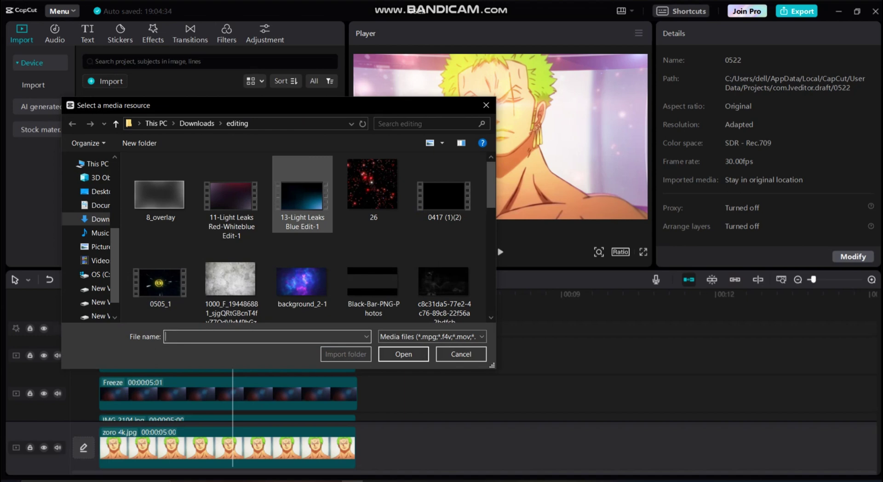
scroll(302, 276, "down", 1)
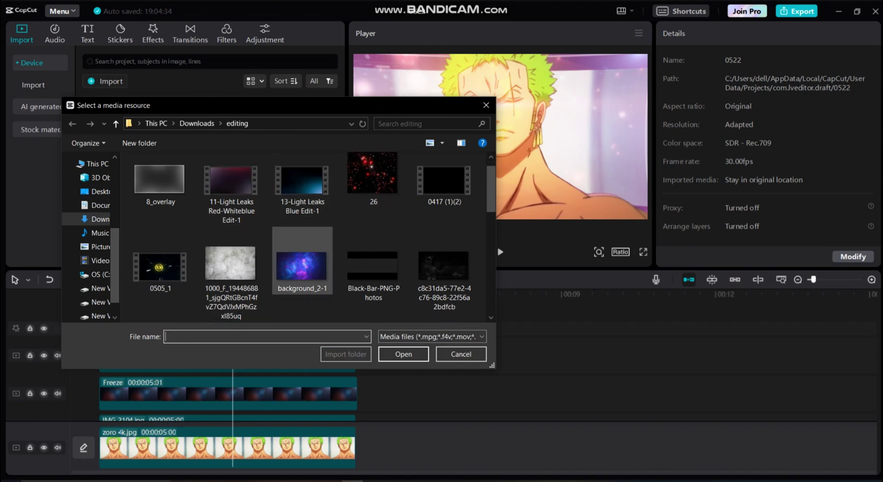
scroll(302, 260, "up", 1)
left_click(444, 196)
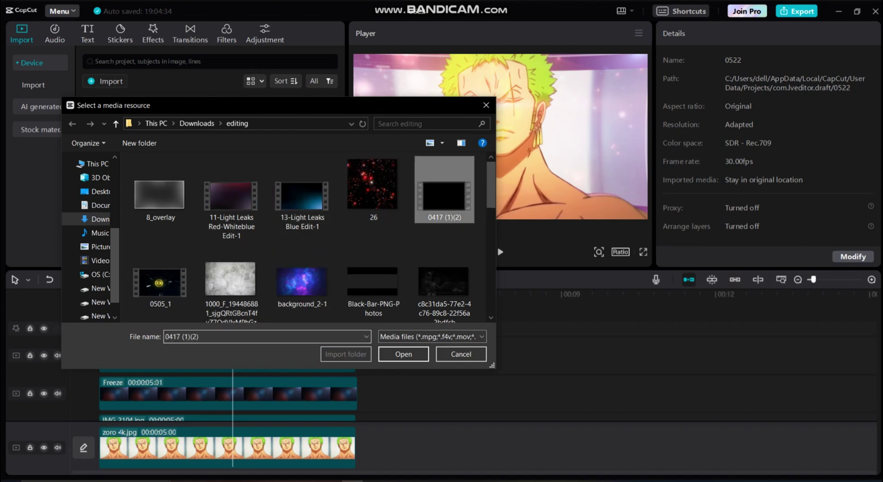
key("Return")
left_click(301, 242)
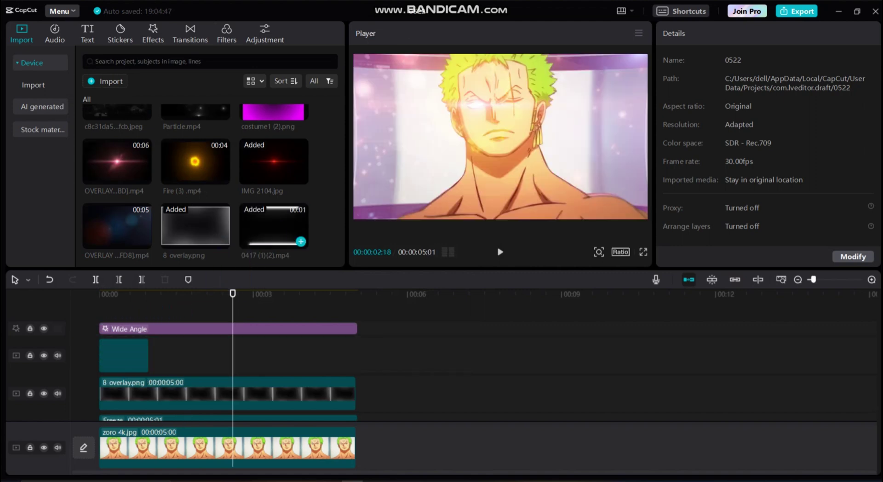
Freeze the 0417 (1)(2) clip at 00:00:00:23 and delete the video pieces before and after the freeze frame.
left_click(123, 355)
left_click_drag(232, 293, 138, 293)
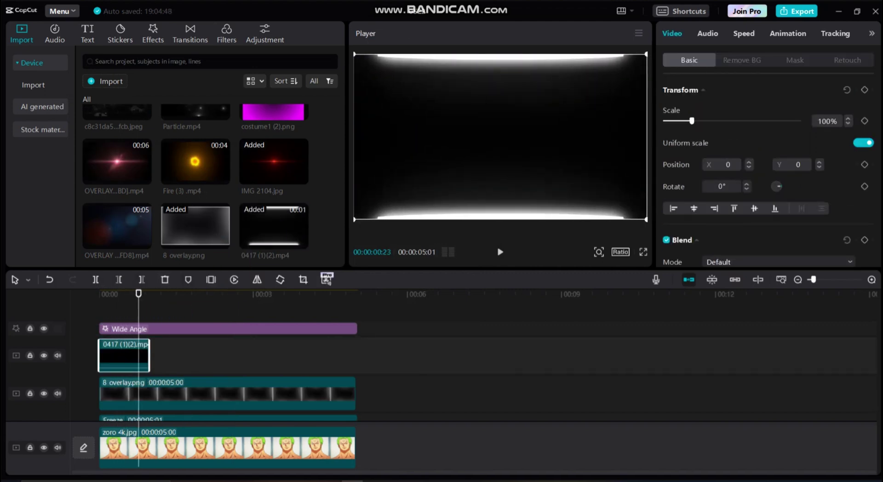
left_click(212, 280)
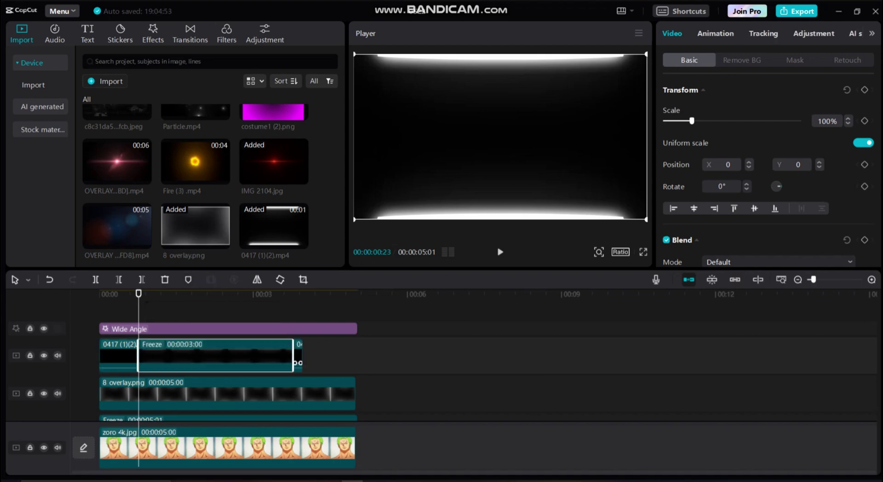
left_click(298, 355)
key("Delete")
left_click(118, 355)
key("Delete")
Extend the white-bar freeze frame to 00:00:05:01 and set its blend mode to Brighten.
left_click(175, 355)
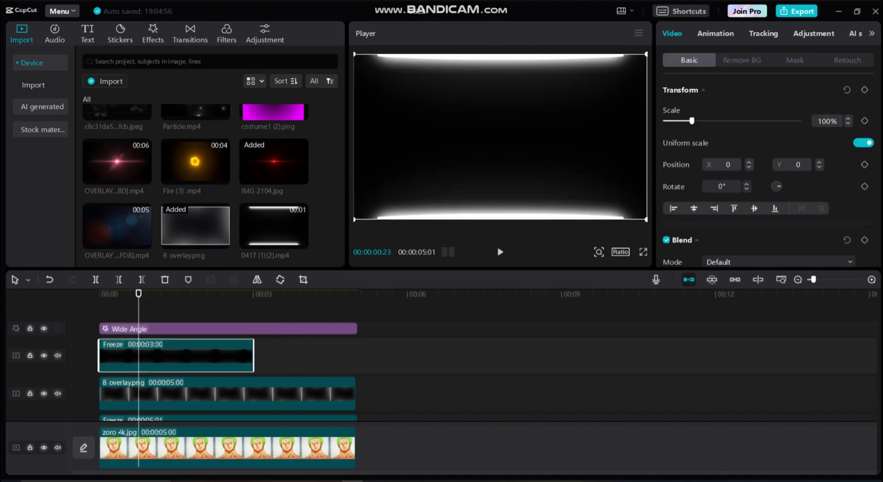
left_click_drag(254, 355, 358, 355)
key("space")
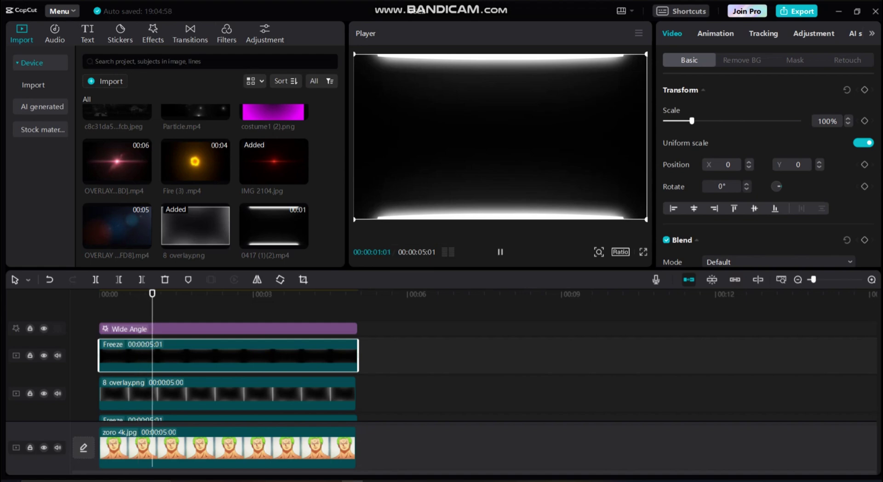
left_click(777, 261)
left_click(737, 298)
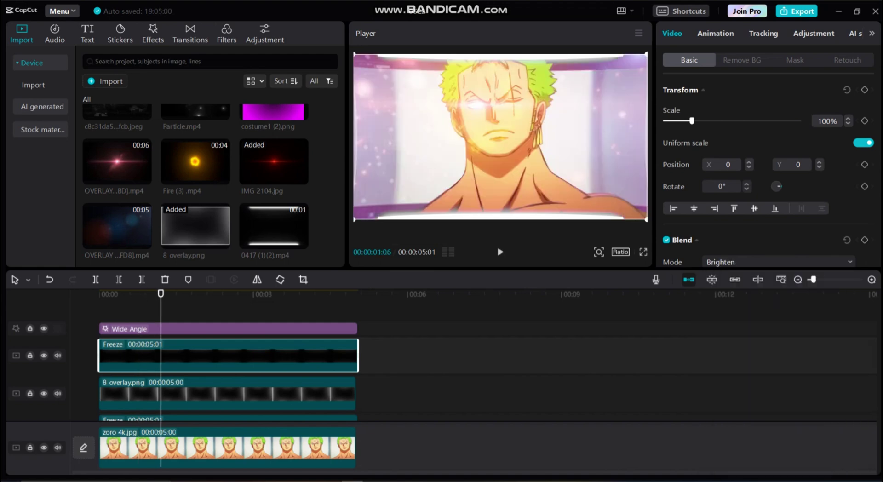
Enlarge the white-bar freeze frame to 105% scale and play the edit briefly to check it.
left_click_drag(692, 121, 692, 120)
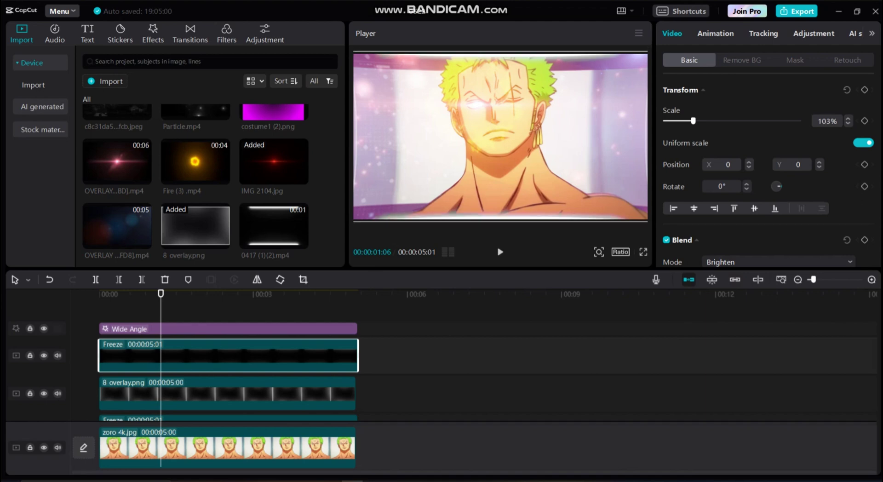
key("Escape")
key("space")
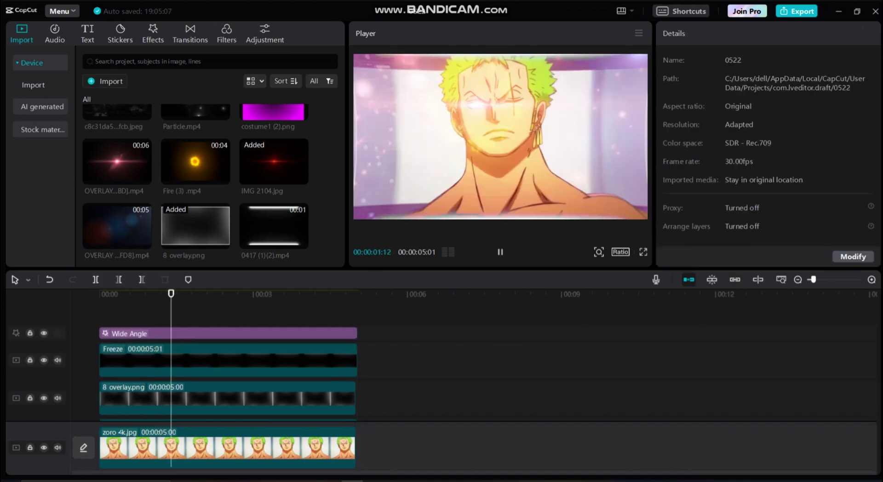
key("space")
Lower the opacity of the white-bar freeze frame and play the edit to check it.
left_click(230, 363)
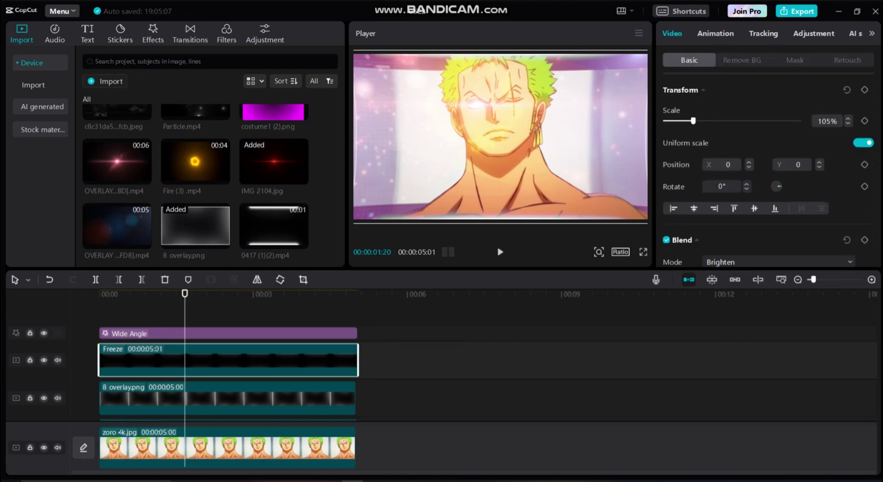
scroll(769, 170, "down", 3)
left_click_drag(801, 210, 711, 210)
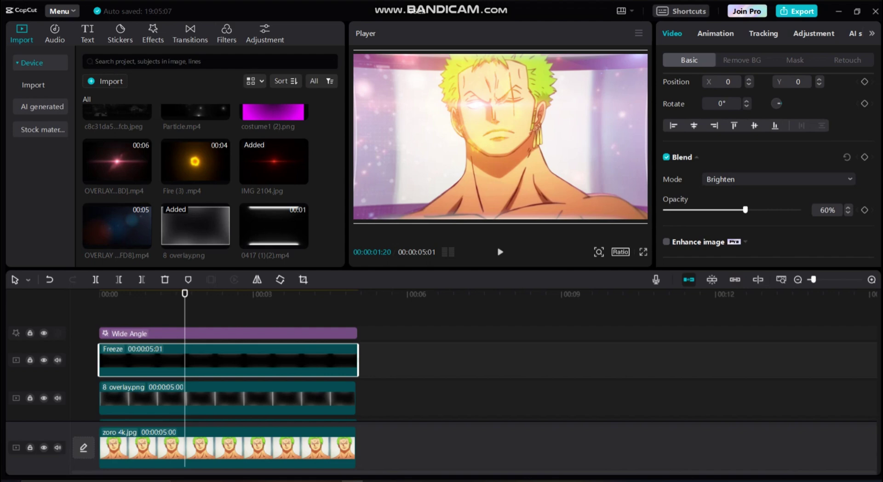
left_click(358, 308)
key("space")
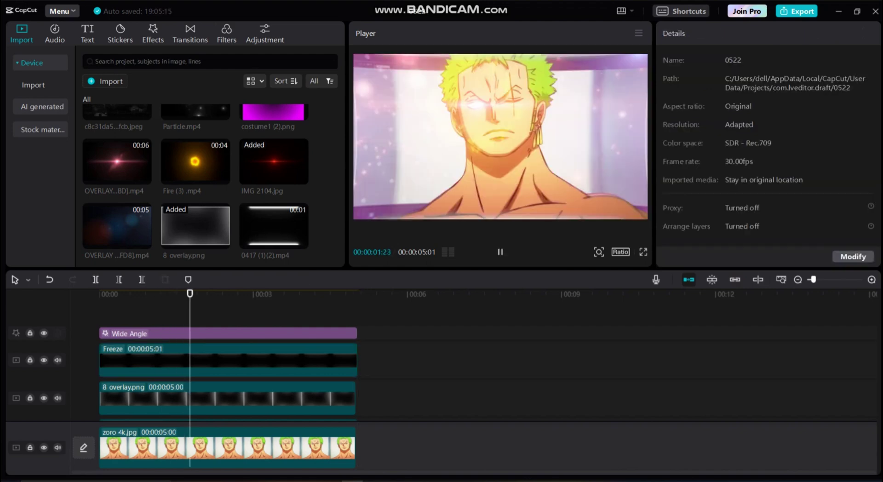
Apply a Mirror mask to the white-bar freeze frame and widen it to a size of 981.
left_click(228, 361)
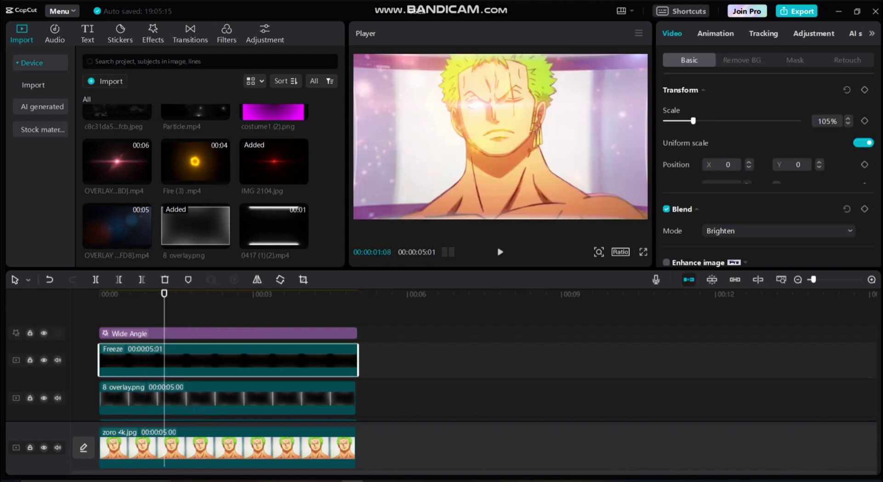
left_click(795, 60)
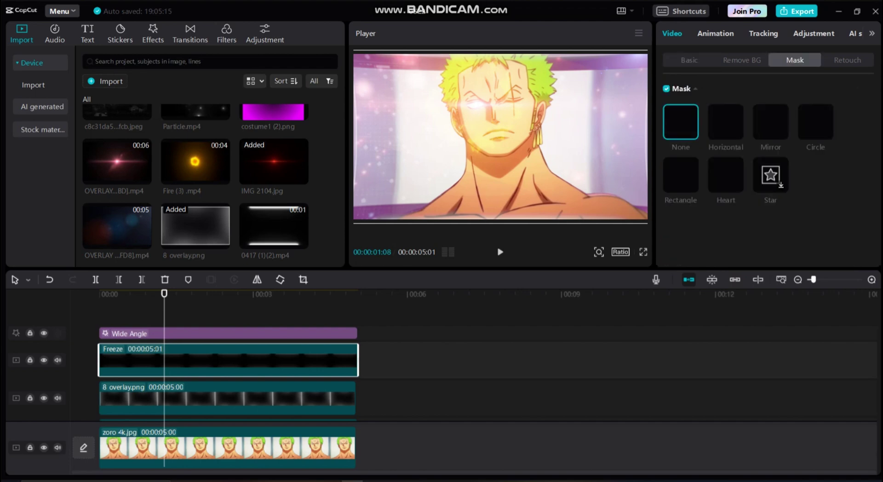
left_click(771, 122)
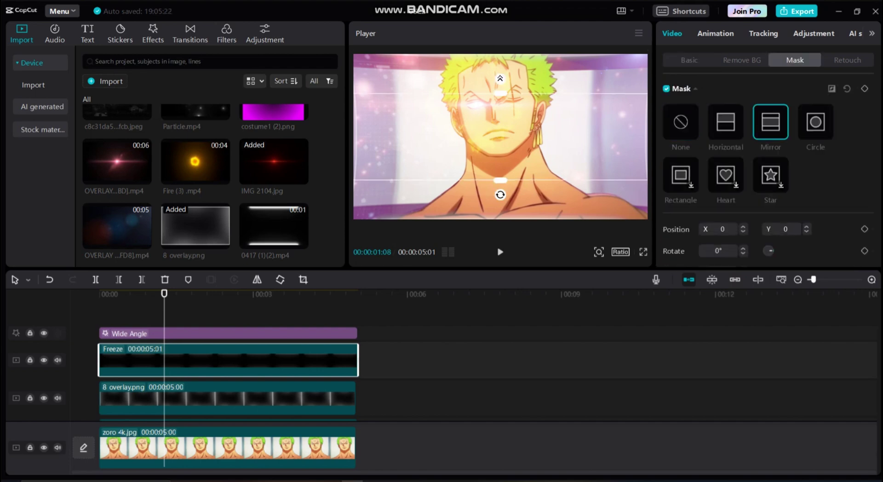
left_click_drag(500, 188, 500, 215)
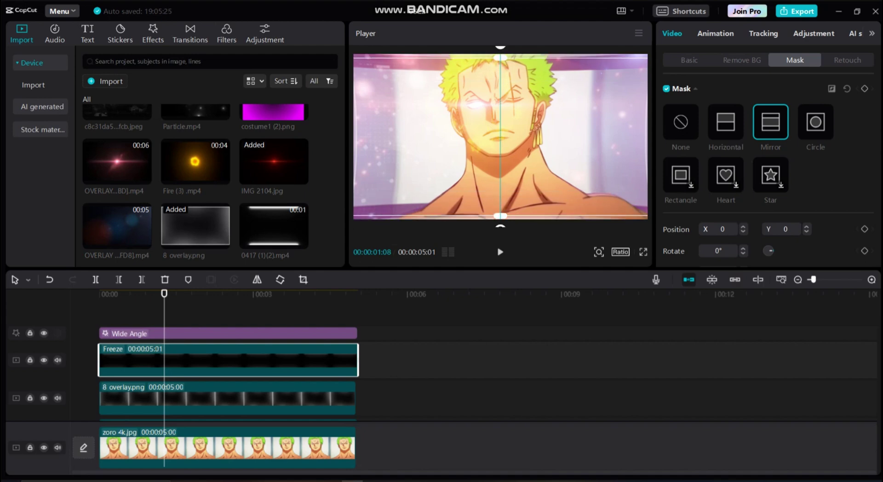
scroll(772, 168, "down", 2)
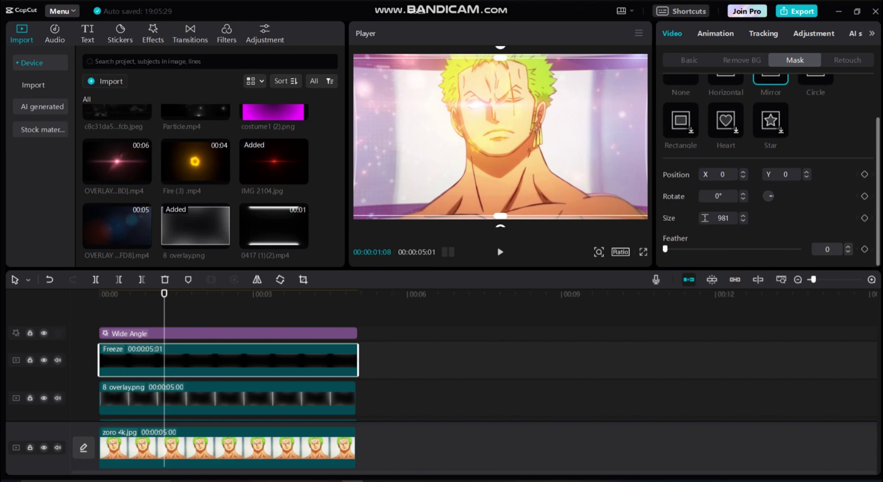
Reduce the Mirror mask on the white-bar freeze frame to a size of 849 and scrub the timeline to check it.
mouse_move(665, 249)
left_mouse_down()
mouse_move(799, 248)
mouse_move(666, 249)
left_mouse_up()
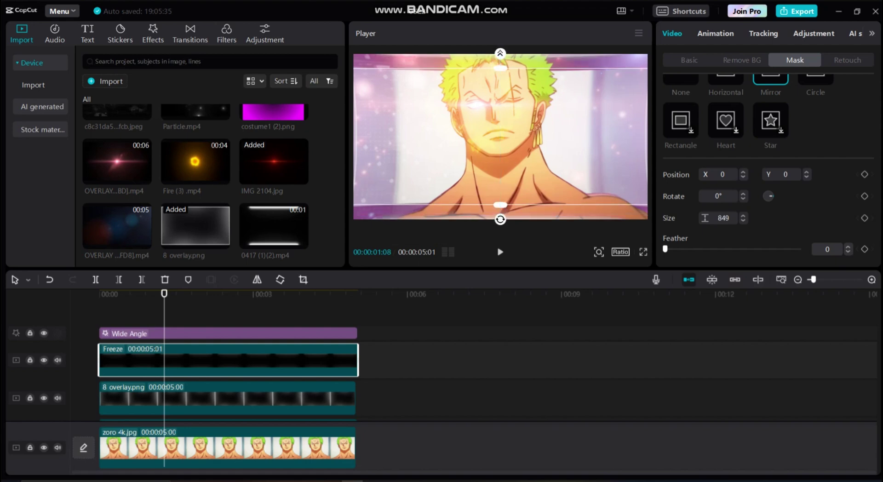
left_click(358, 313)
left_click(183, 313)
left_click(183, 360)
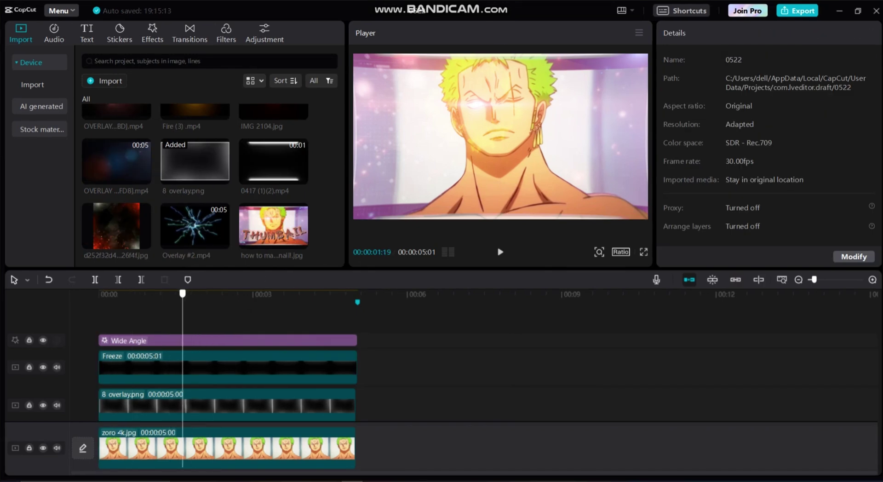
left_click_drag(183, 293, 141, 294)
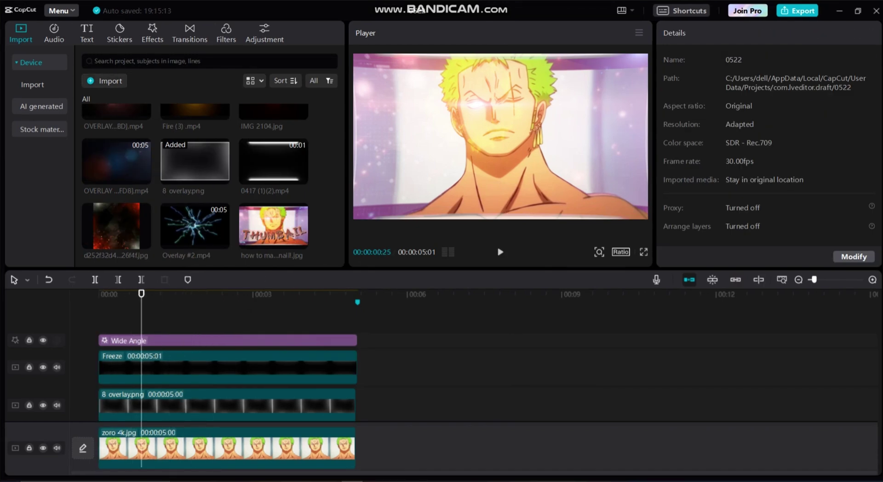
Import the red ember image d252f32d44d3099a5cacb015f1c26f4f.jpg and place it on a track above the white-bar freeze frame.
key("ctrl+i")
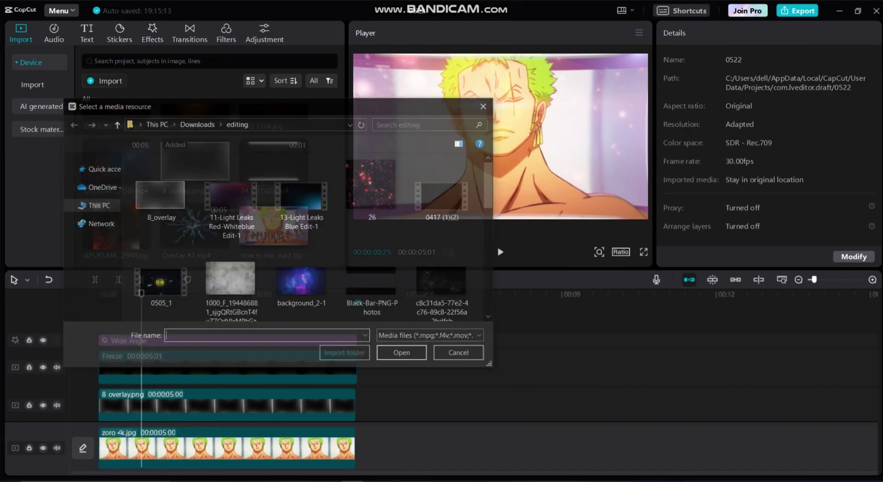
scroll(276, 237, "down", 1)
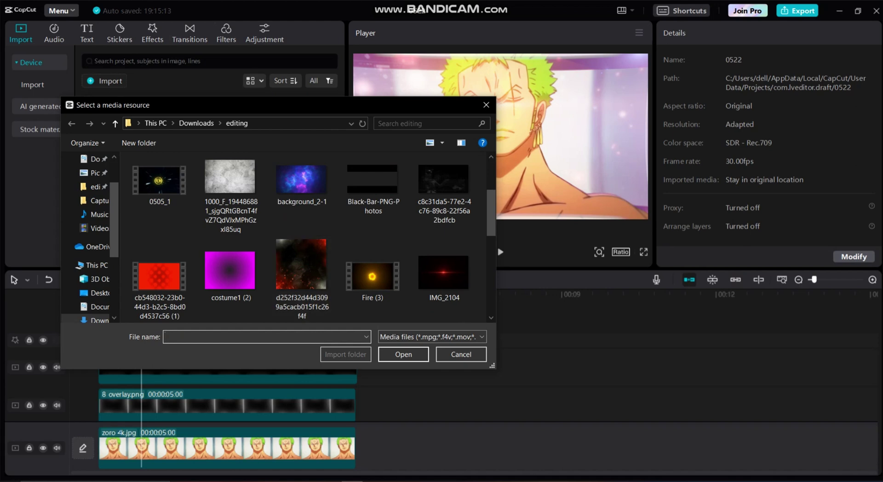
double_click(301, 265)
left_click_drag(116, 225, 120, 322)
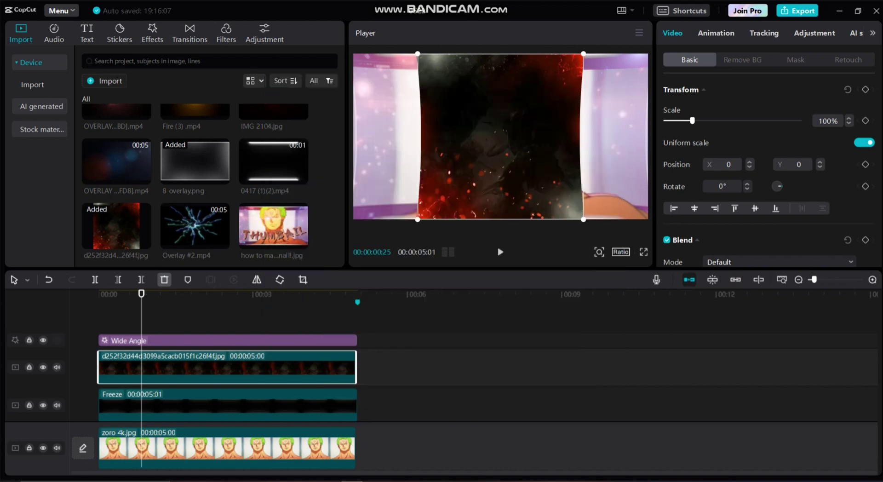
Enlarge the red ember image to 195% scale so it fills the frame.
key("Right")
key("Right")
key("Right")
key("Right")
key("Right")
key("Right")
left_click_drag(697, 120, 717, 120)
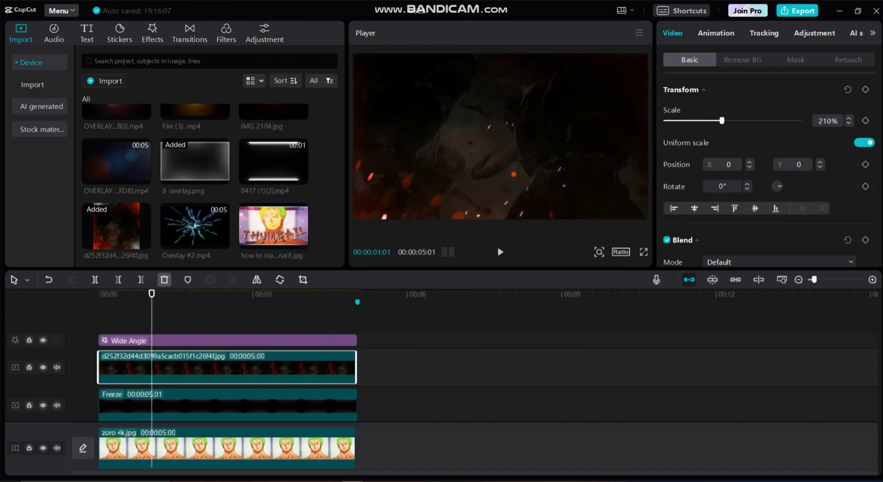
Set the ember image's blend mode to Overlay and lower its opacity to about 79%.
scroll(772, 170, "down", 1)
left_click(777, 223)
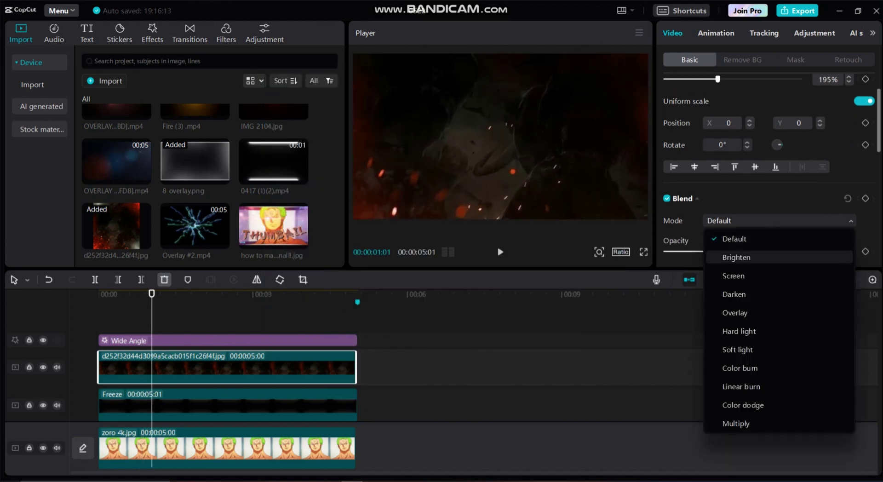
left_click(732, 311)
scroll(772, 170, "up", 1)
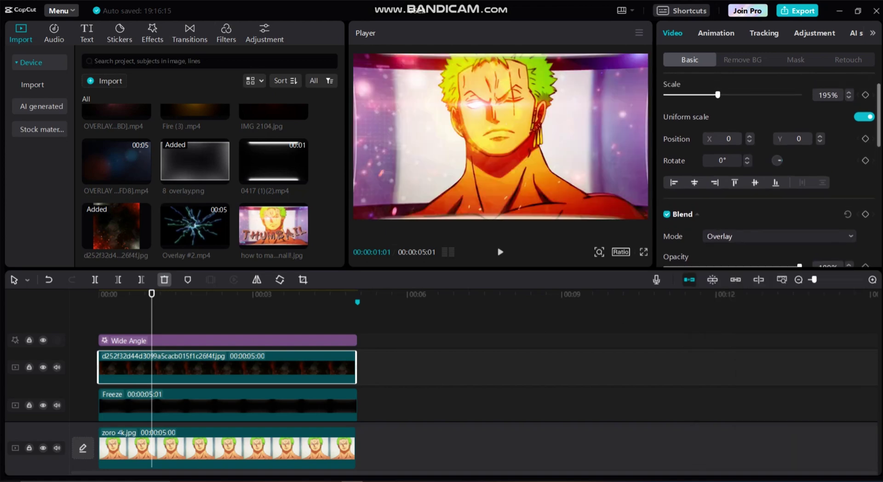
scroll(772, 169, "down", 1)
left_click_drag(800, 251, 770, 251)
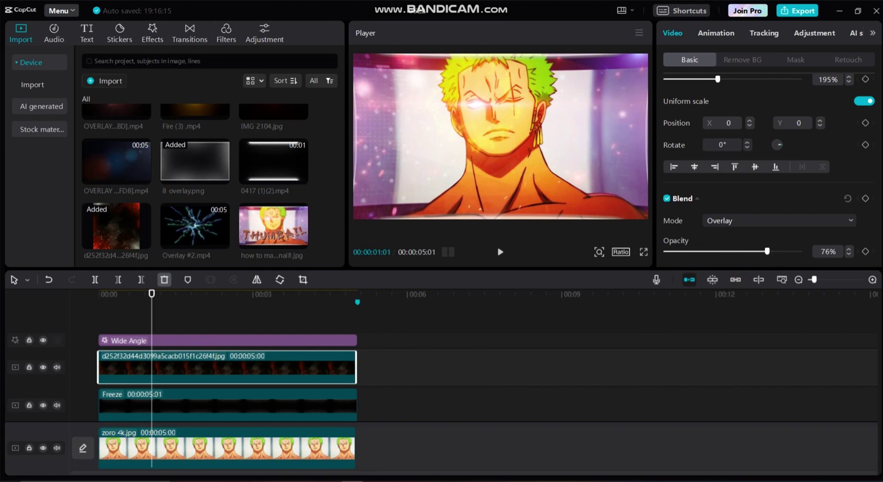
Try the ember image on layers 9, 10 and 5, and return it to layer 14.
scroll(769, 161, "down", 5)
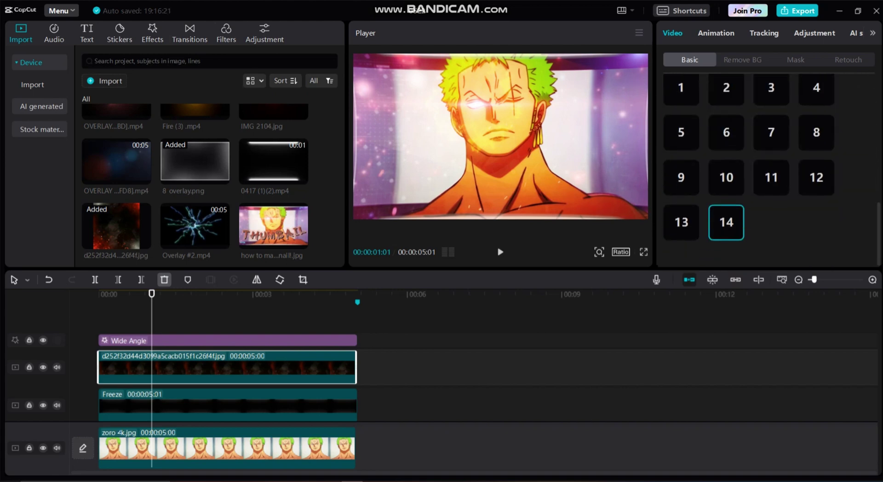
left_click(681, 177)
left_click(727, 177)
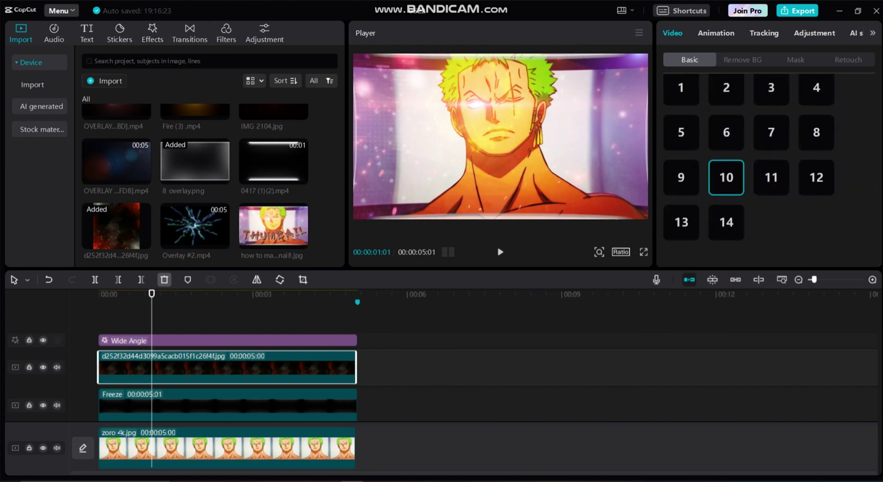
left_click(681, 133)
left_click(726, 223)
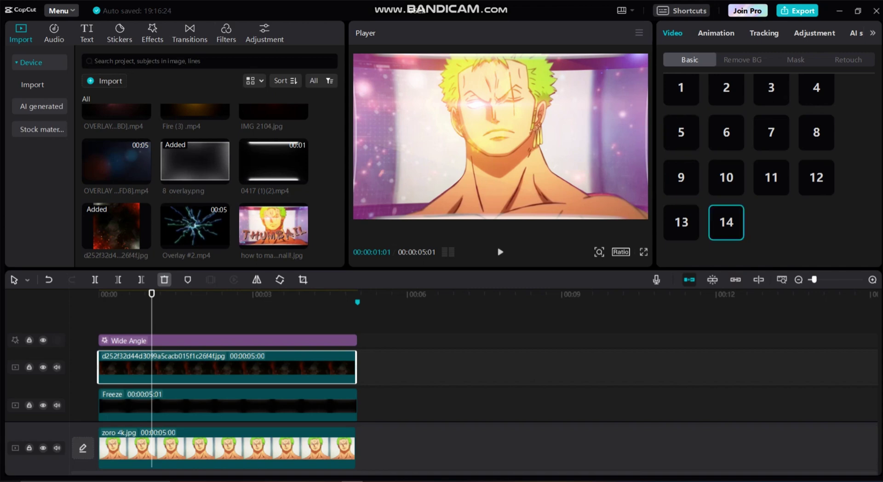
Lower the opacity of the ember image to about 57%.
scroll(768, 161, "up", 8)
scroll(768, 161, "down", 3)
scroll(769, 161, "down", 2)
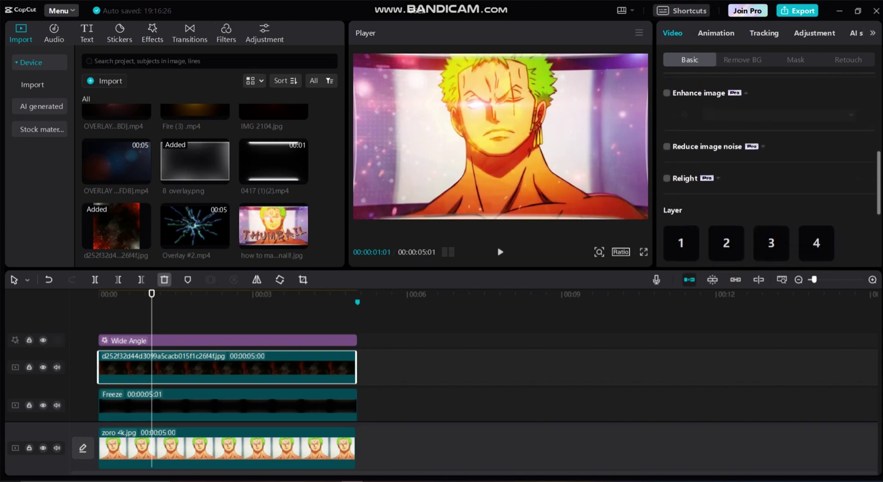
scroll(772, 170, "up", 1)
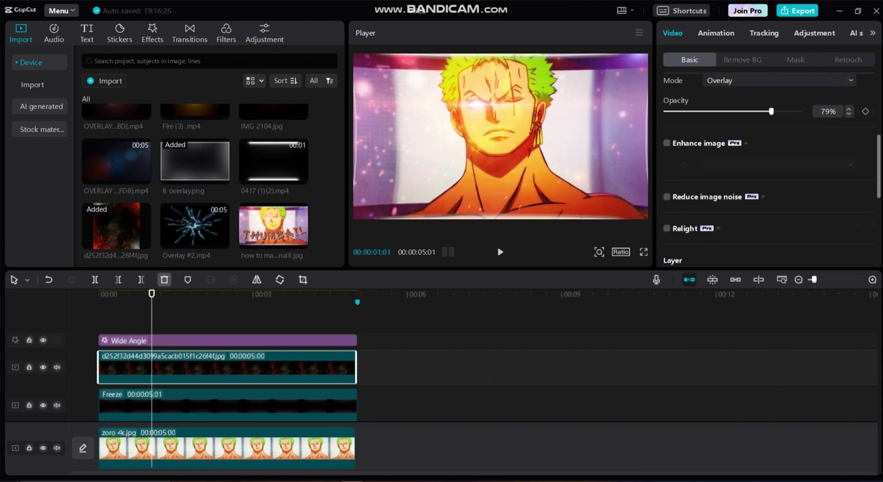
left_click_drag(767, 112, 737, 111)
scroll(768, 139, "up", 1)
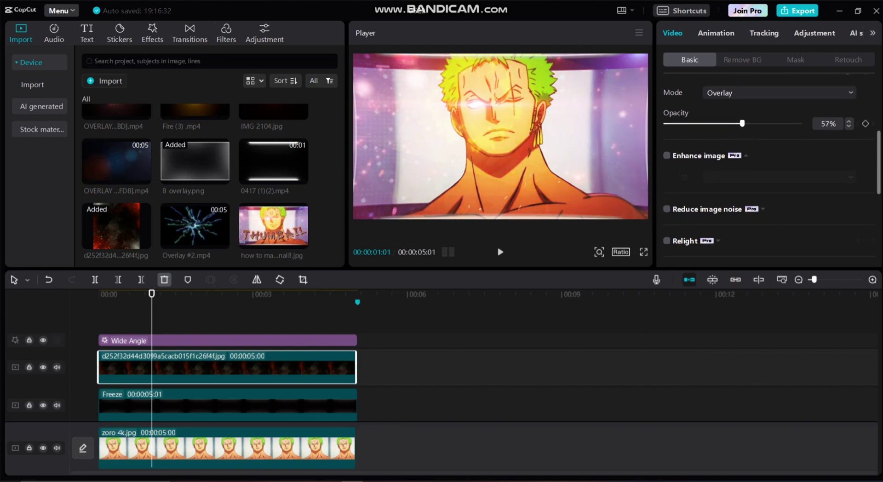
scroll(769, 161, "up", 3)
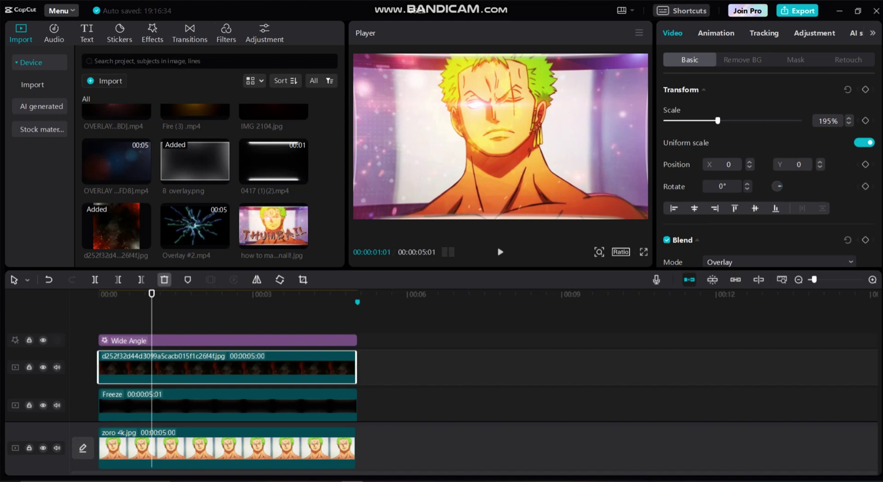
Add the lightning clip Overlay #2.mp4 from the imported media on a track directly above the ember image.
scroll(230, 391, "down", 2)
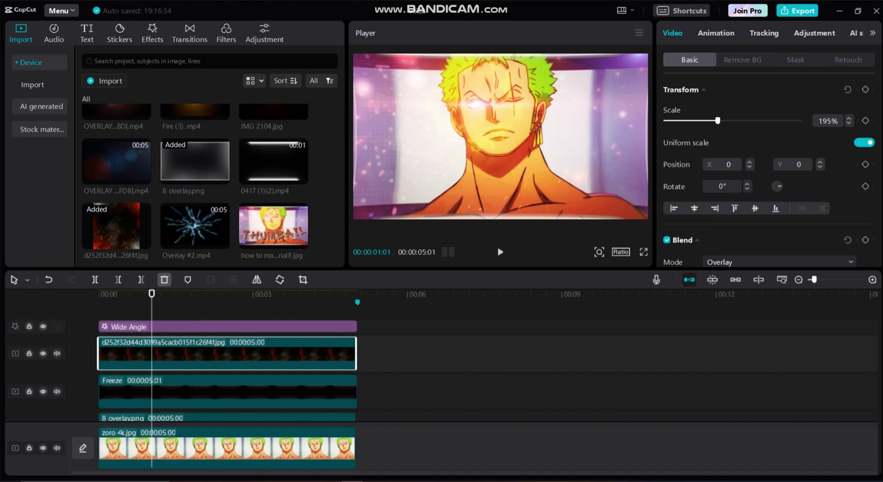
left_click(189, 303)
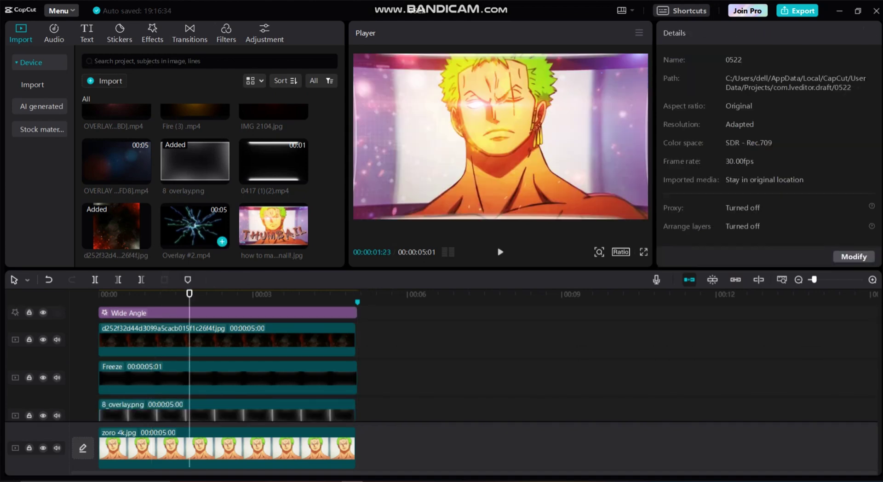
left_click(222, 241)
left_click_drag(225, 444, 226, 322)
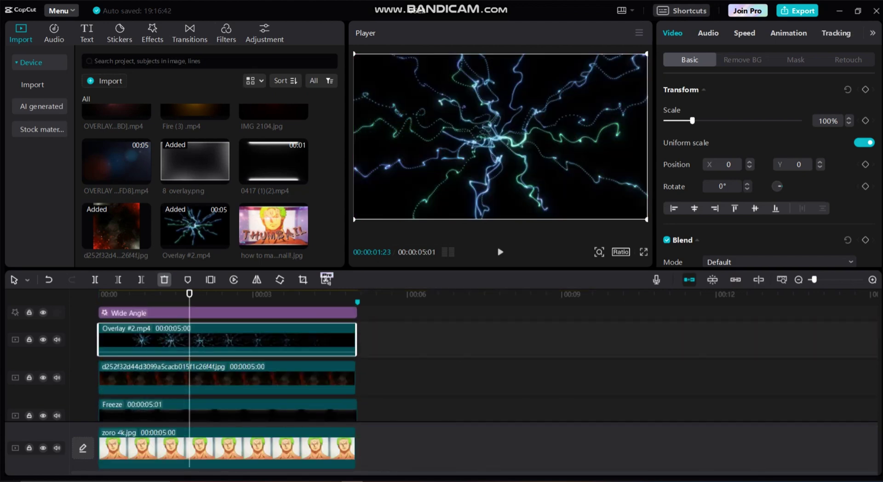
Try Darken on the lightning overlay and set its blend mode to Brighten instead.
scroll(759, 230, "down", 1)
left_click(778, 220)
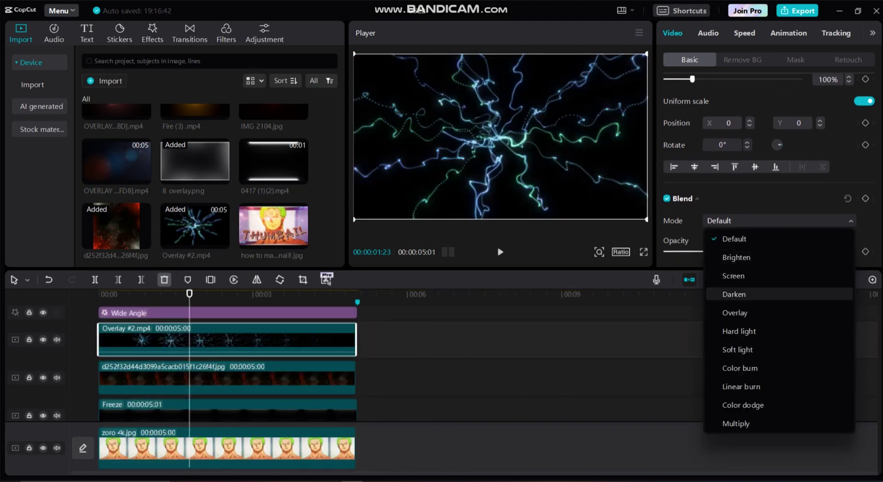
left_click(736, 294)
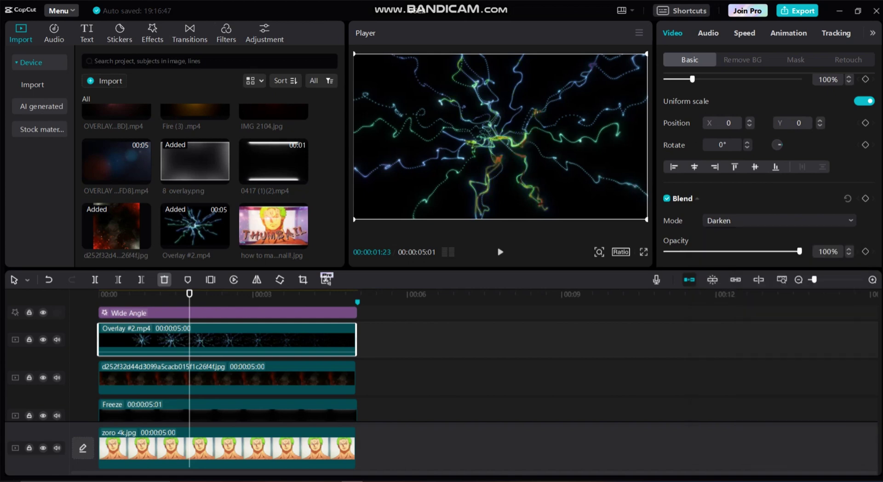
left_click(777, 220)
left_click(736, 256)
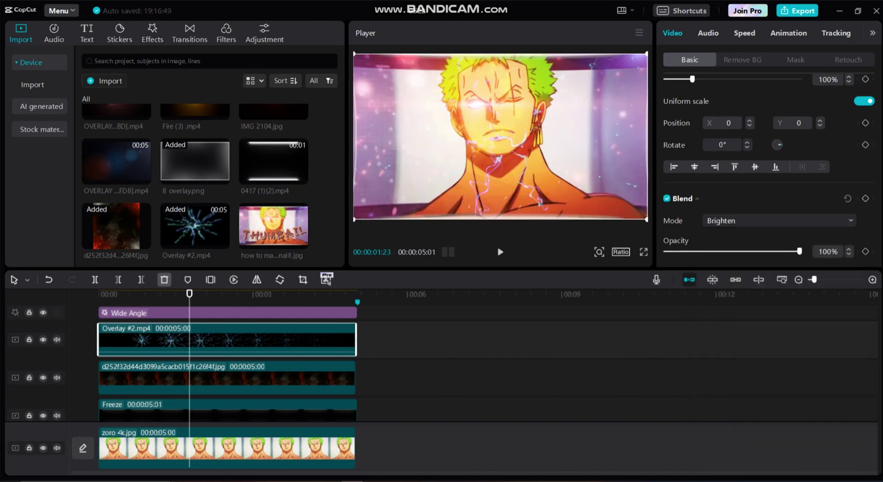
Put the lightning overlay on layer 9 and enlarge it to 309% scale.
scroll(769, 165, "down", 8)
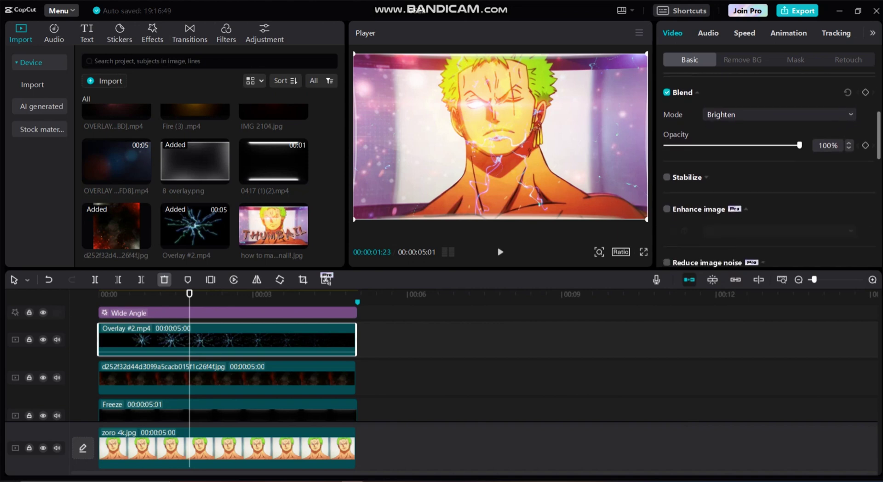
scroll(768, 166, "down", 3)
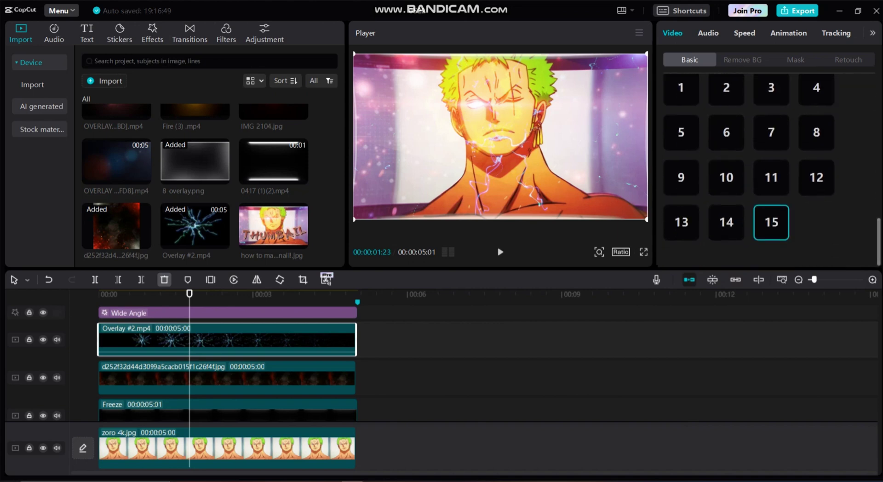
left_click(682, 178)
scroll(768, 166, "up", 10)
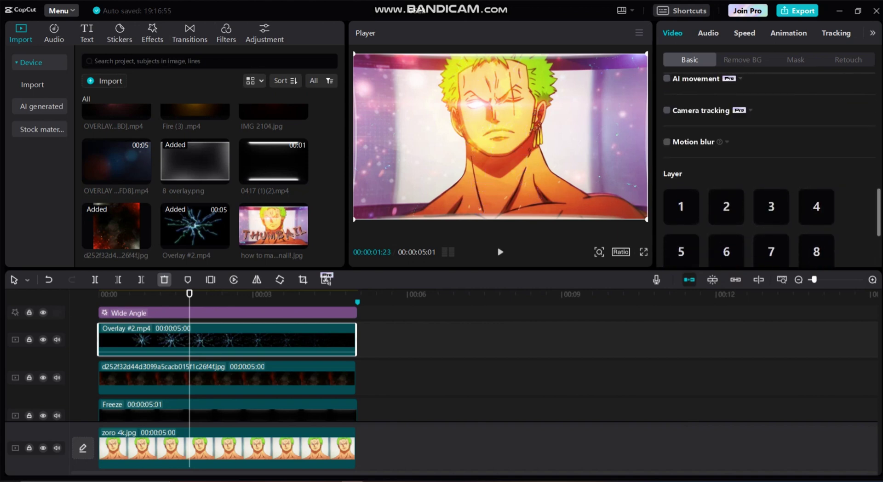
scroll(769, 166, "up", 2)
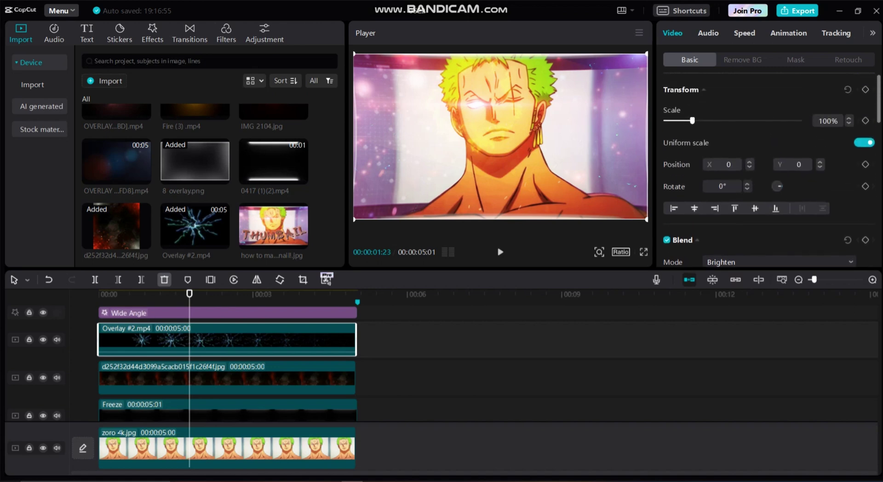
left_click_drag(693, 121, 749, 121)
left_click(364, 340)
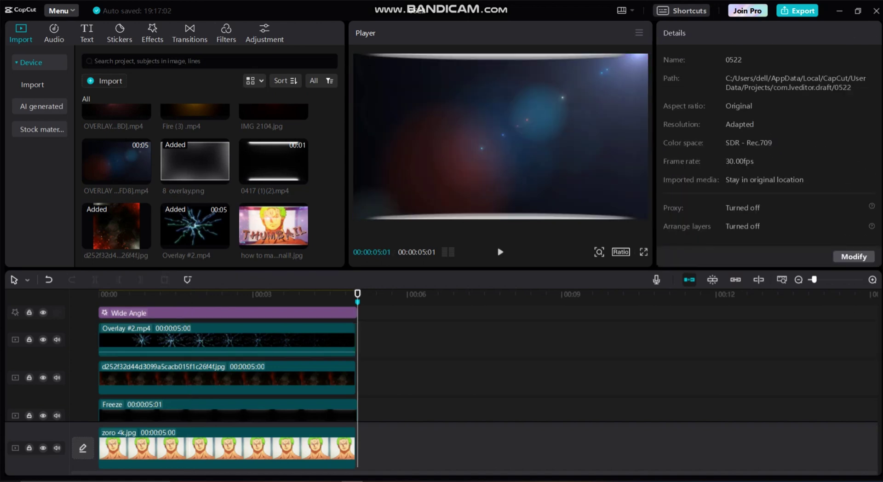
Freeze the lightning overlay at 00:00:01:20 and make the freeze frame replace the clip with a duration of 00:00:05:01.
left_click(167, 295)
left_click_drag(167, 295, 184, 294)
left_click(227, 343)
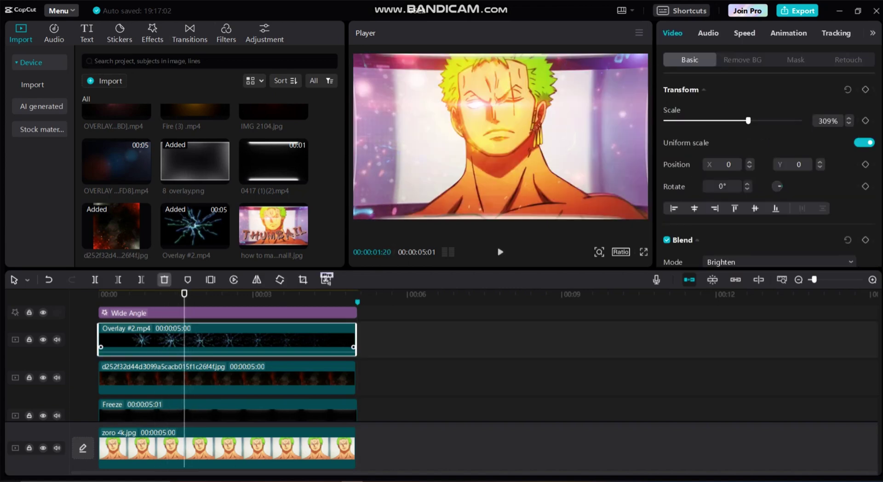
left_click(210, 280)
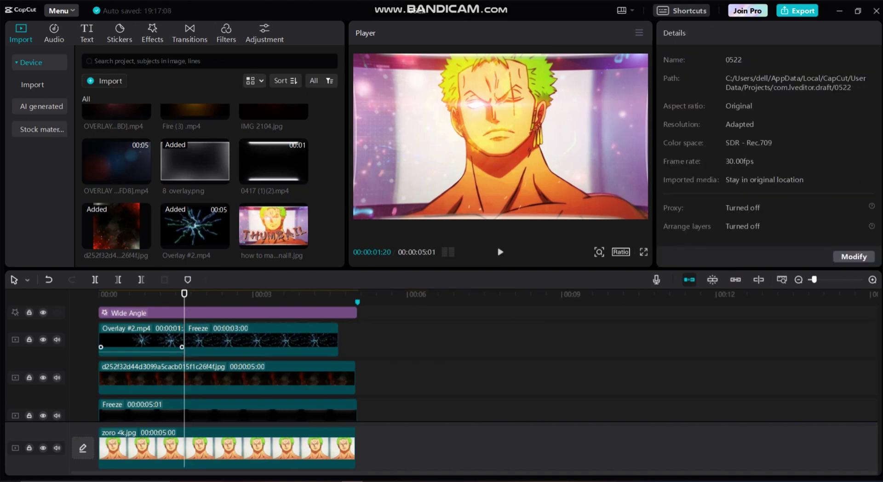
left_click_drag(253, 338, 358, 340)
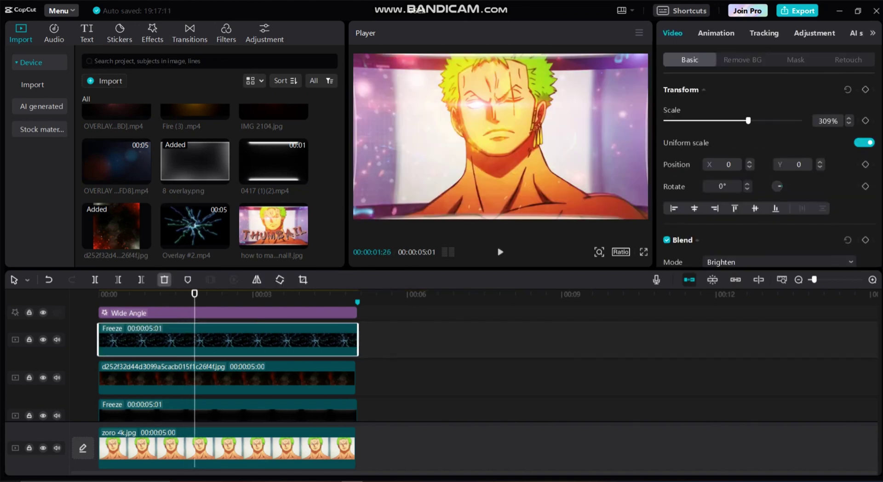
Apply a Circle mask to the lightning freeze frame, shrink it around the character and position it at Y -15.
left_click(796, 59)
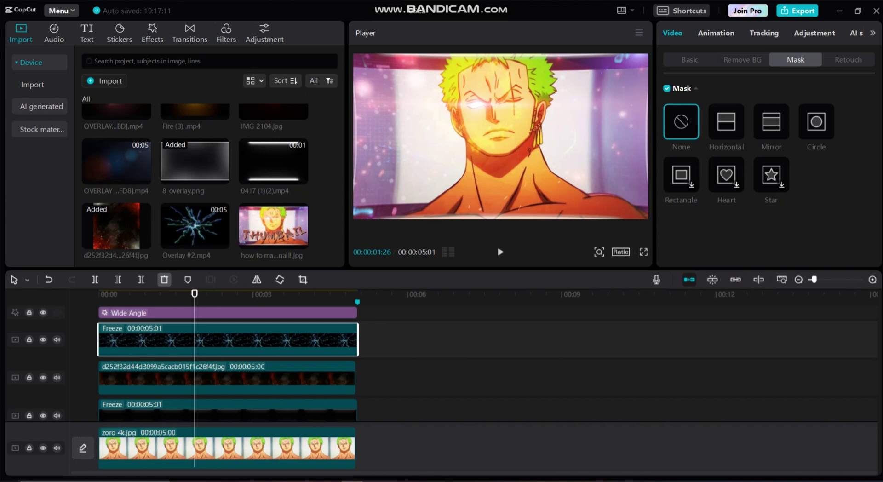
left_click(817, 121)
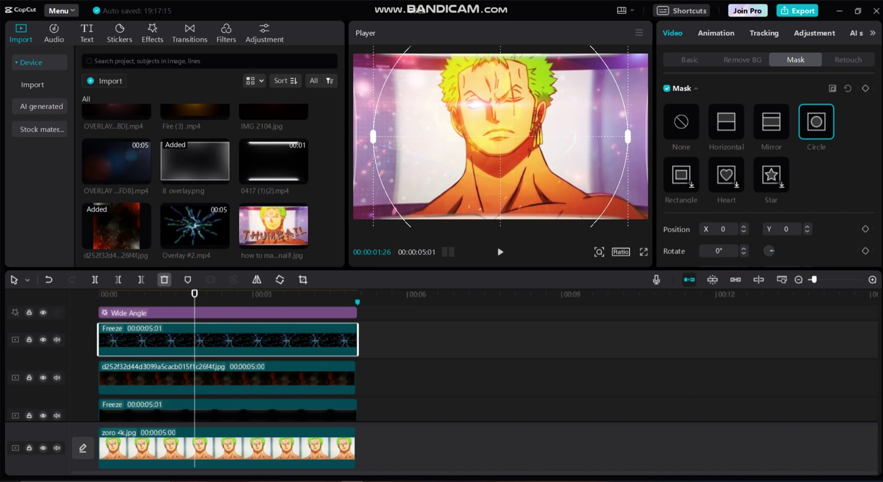
left_click_drag(501, 137, 500, 176)
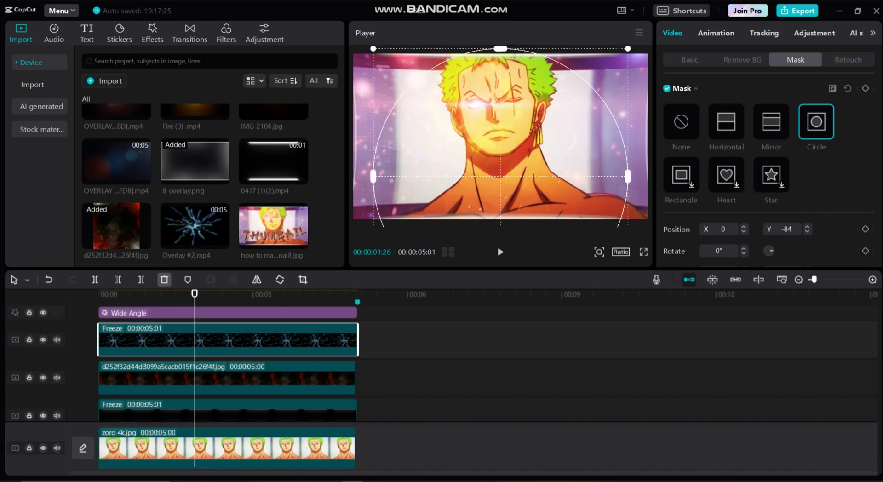
left_click_drag(628, 176, 597, 143)
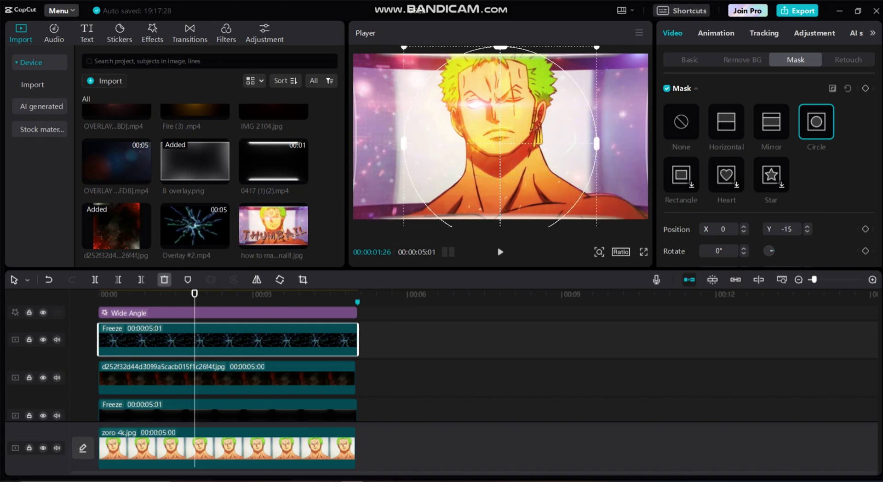
Enlarge the circle mask on the lightning freeze frame to span nearly the full picture width and play the result.
left_click_drag(501, 184, 501, 171)
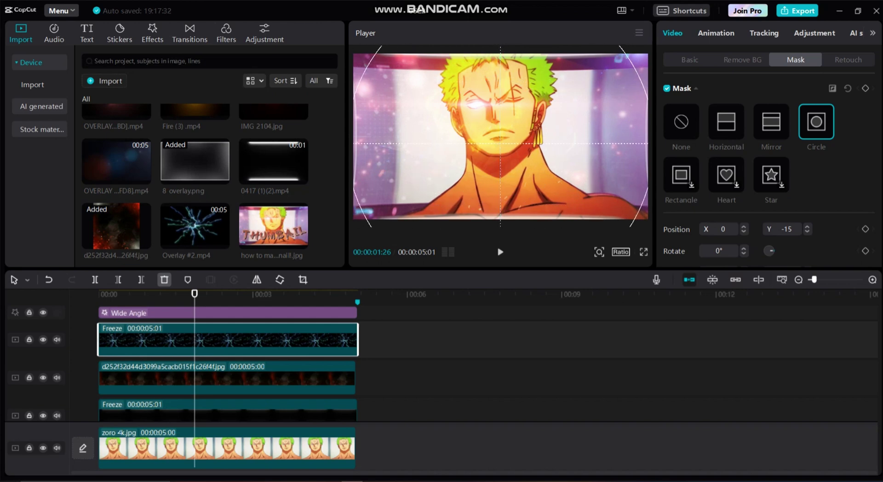
left_click(354, 313)
key("space")
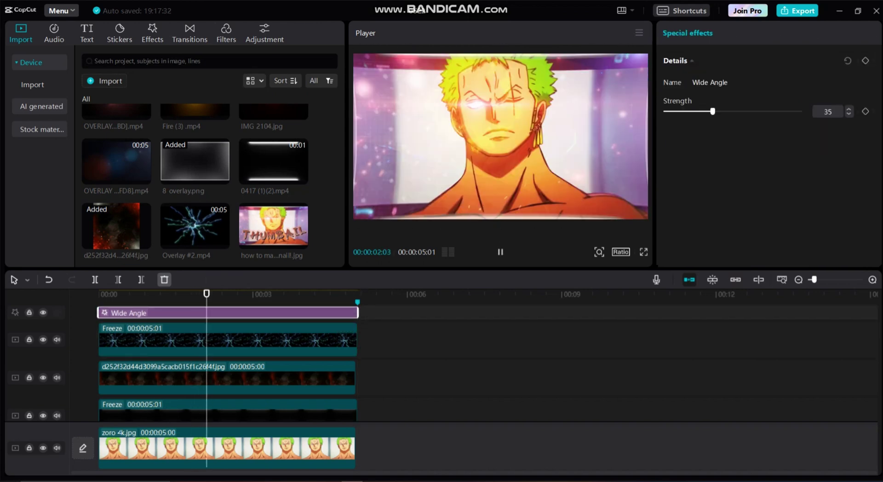
key("space")
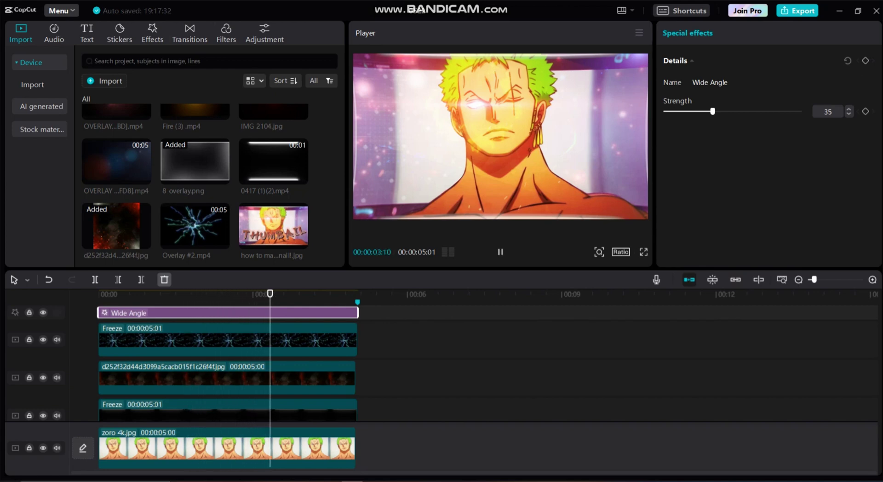
Add a default text clip on its own track above the Wide Angle effect, starting at about 00:00:04.
left_click(86, 34)
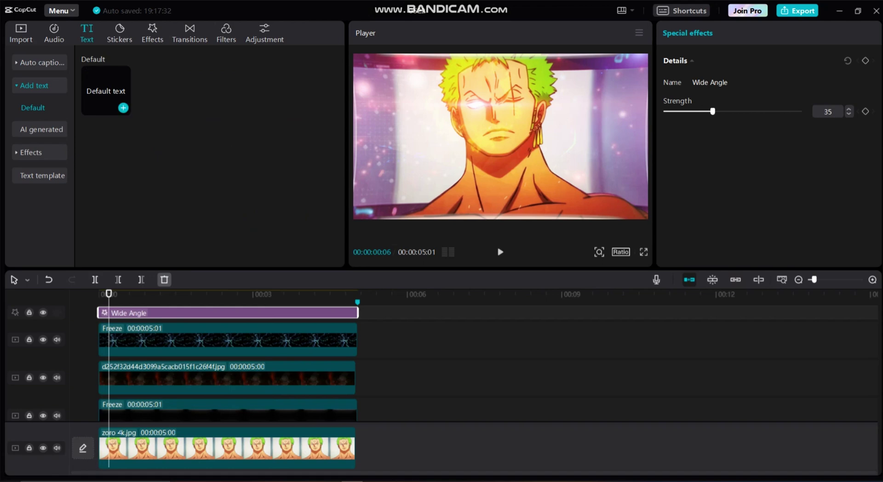
left_click(123, 107)
left_click_drag(184, 312, 385, 340)
left_click(338, 296)
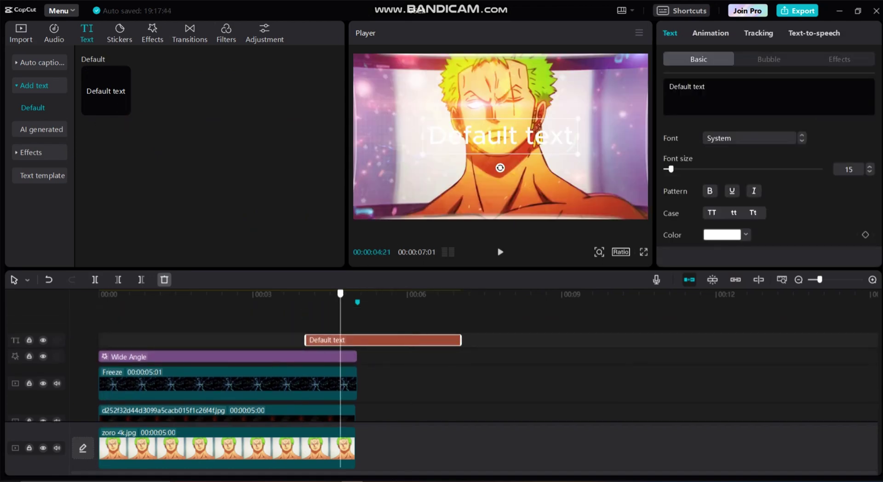
Change the font of the default text to Hiberna.
left_click(704, 86)
key("ctrl+a")
left_click(750, 138)
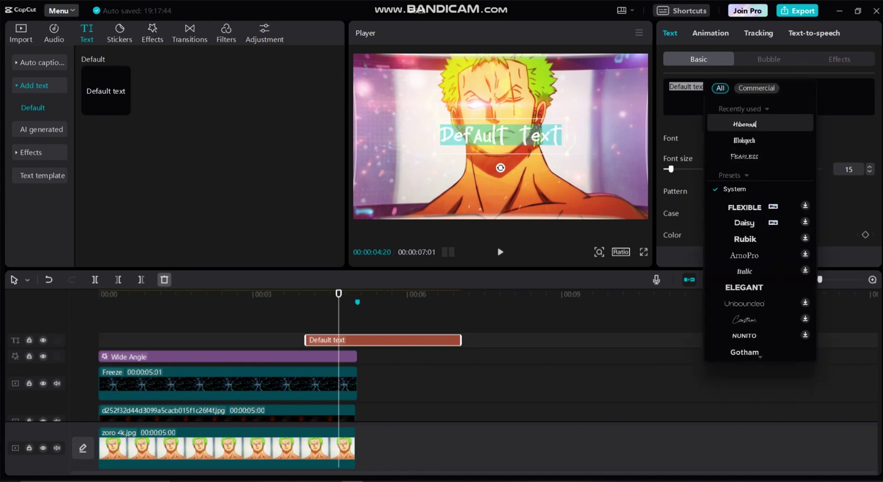
left_click(745, 123)
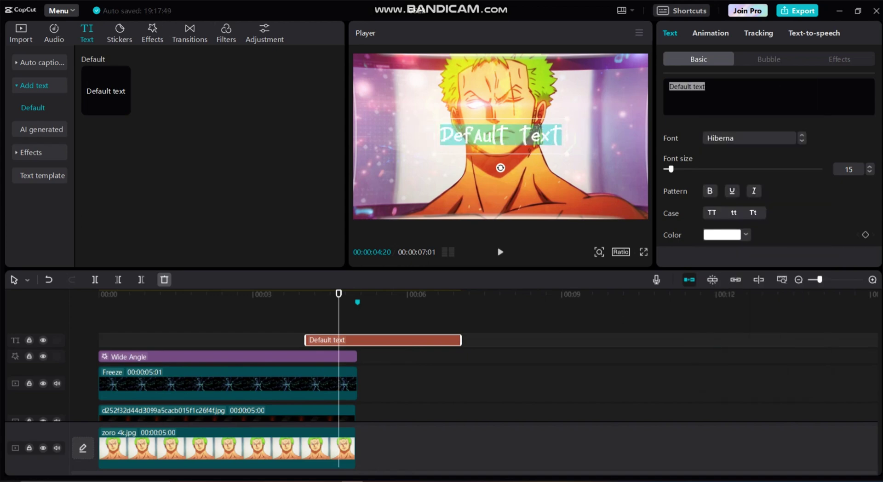
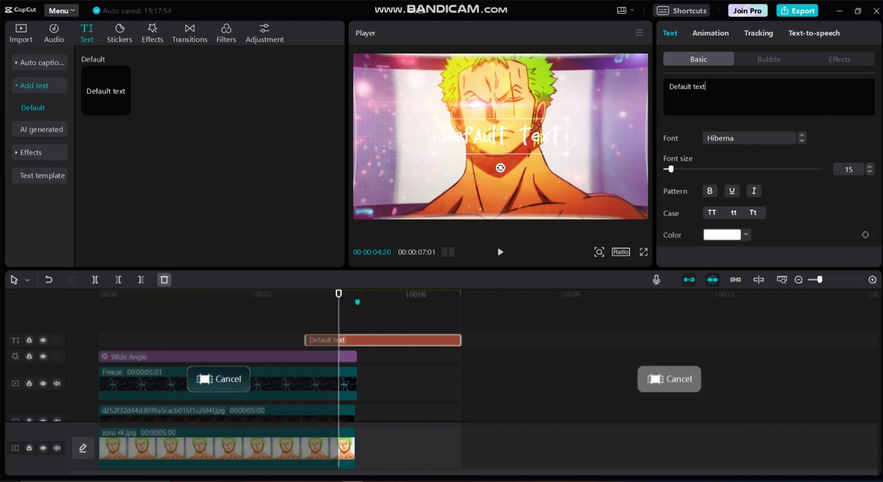
Undo the accidental timeline change and replace the default text with THUMBNAIL.
key("ctrl+z")
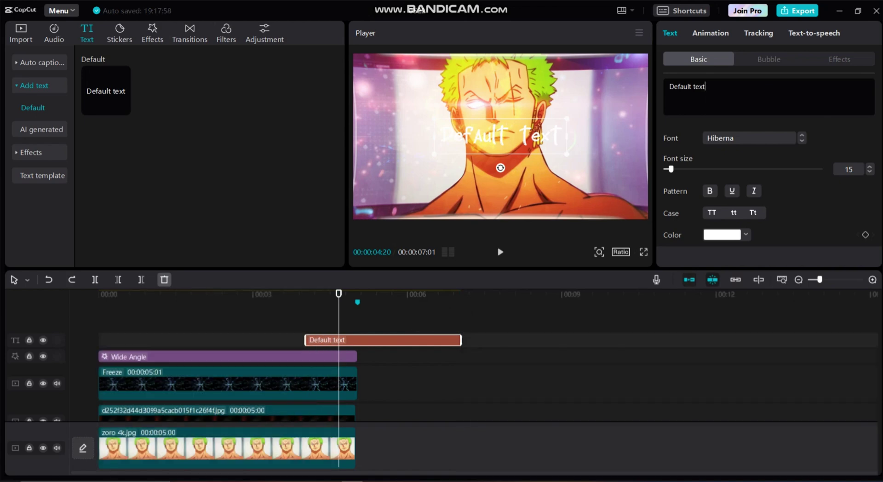
key("ctrl+a")
type("THUM")
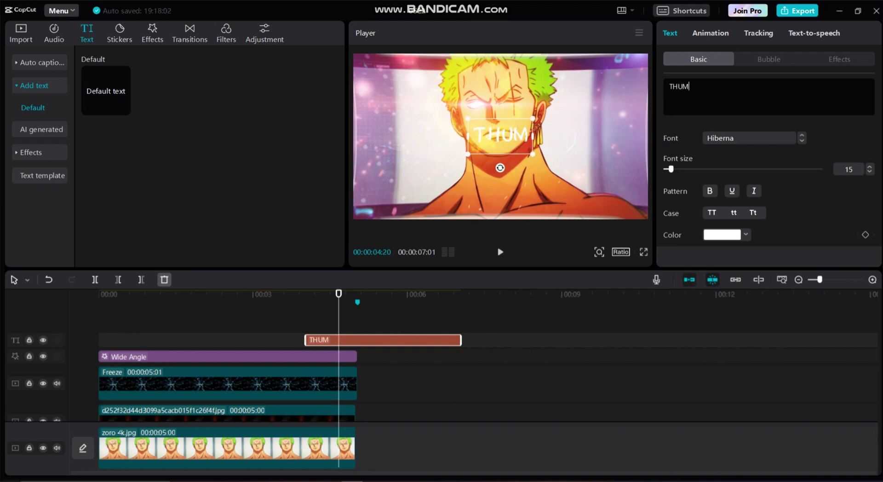
type("BNAIL")
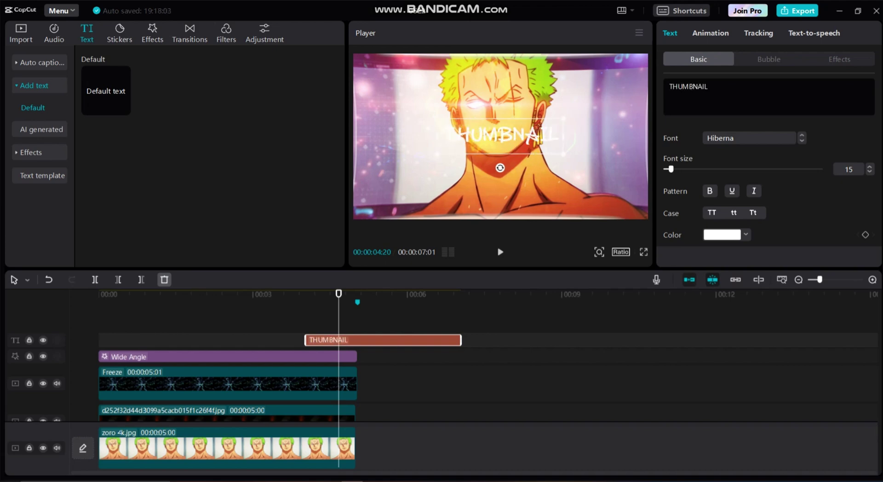
Move the THUMBNAIL clip past the end of the image clips and enlarge the text to fill most of the frame width.
left_click_drag(382, 340, 448, 340)
left_click(408, 317)
key("space")
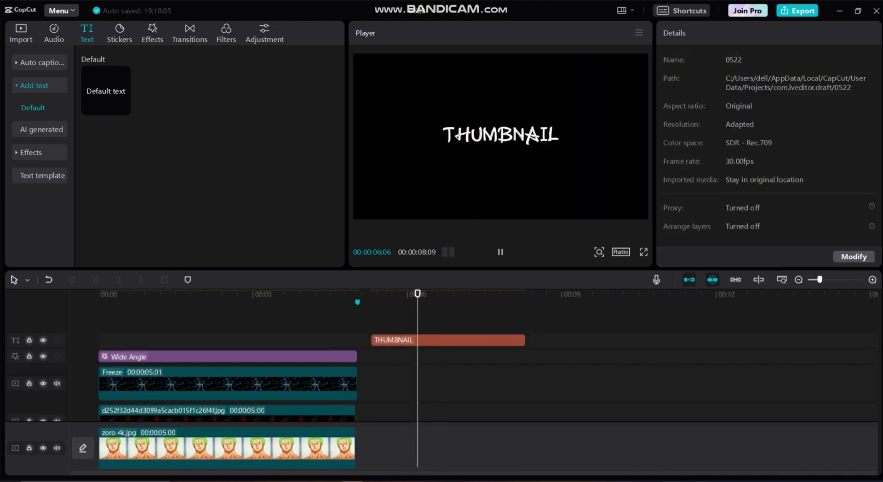
left_click(501, 135)
left_click_drag(563, 118, 627, 100)
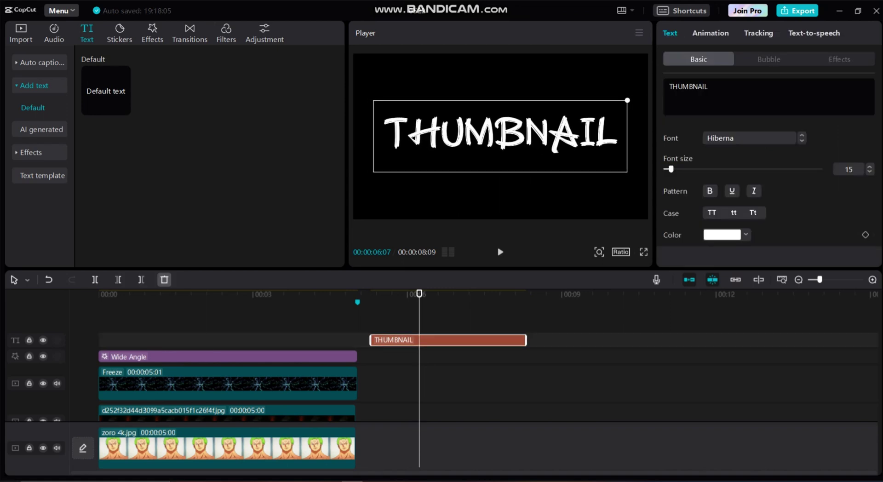
Make the THUMBNAIL text bold, try the orange colour FF7100 and set the colour to AB4A37.
left_click(750, 138)
key("Escape")
scroll(710, 149, "down", 2)
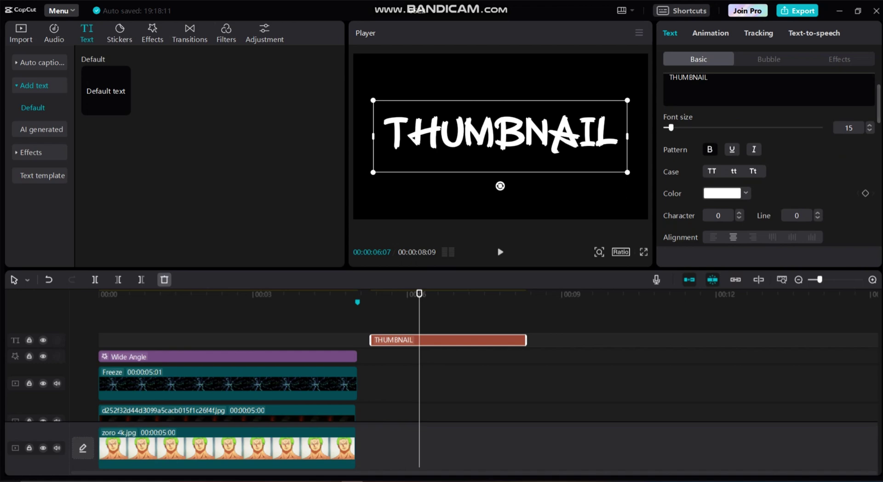
left_click(727, 193)
left_click(694, 350)
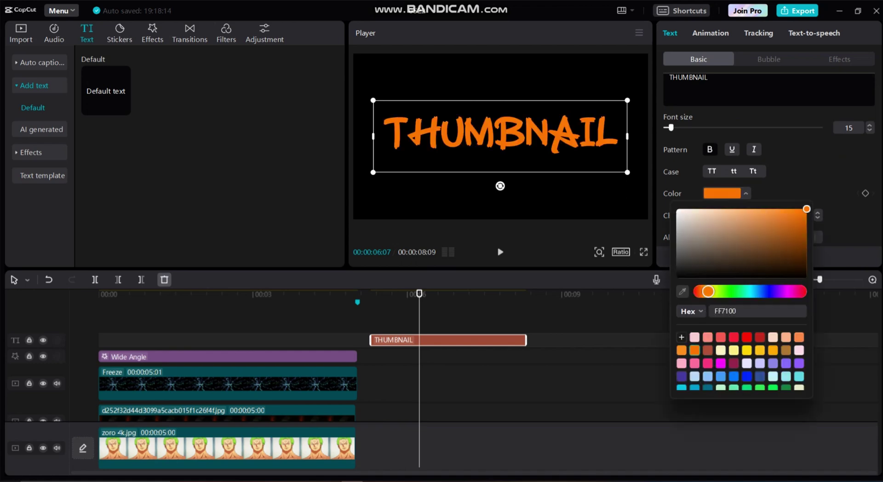
left_click(708, 350)
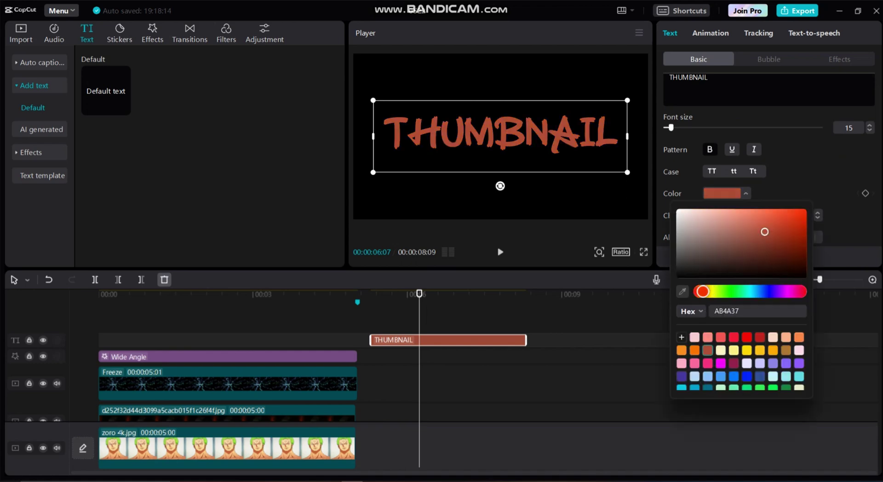
Apply the blue glowing outlined text effect to THUMBNAIL.
left_click(840, 59)
scroll(773, 170, "down", 3)
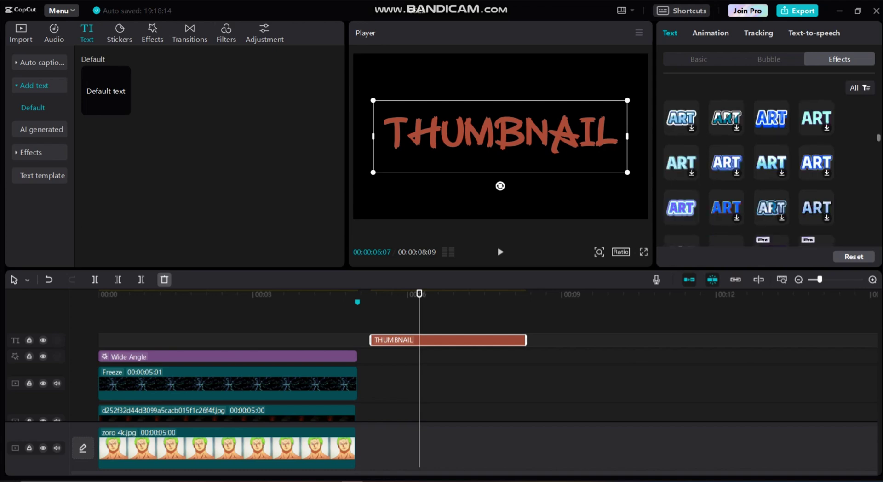
scroll(750, 170, "up", 2)
left_click(682, 176)
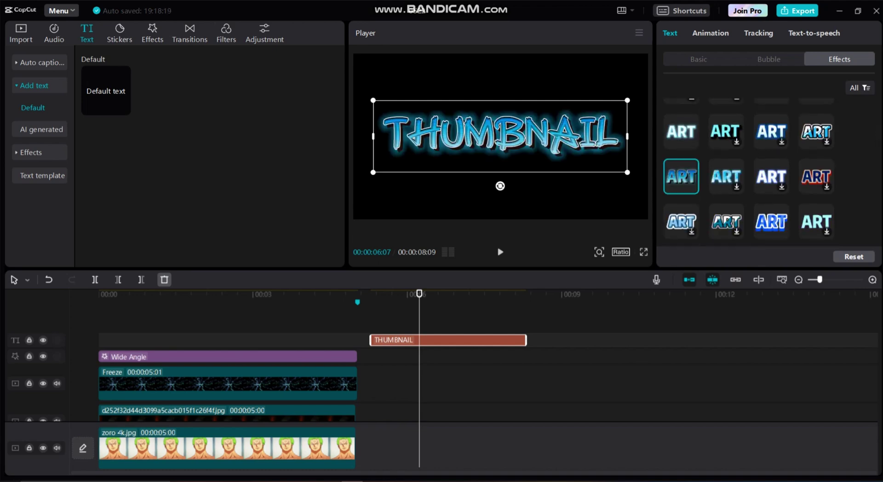
Recolour the effect-styled THUMBNAIL text to yellow FFFF00.
left_click(699, 59)
left_click(722, 235)
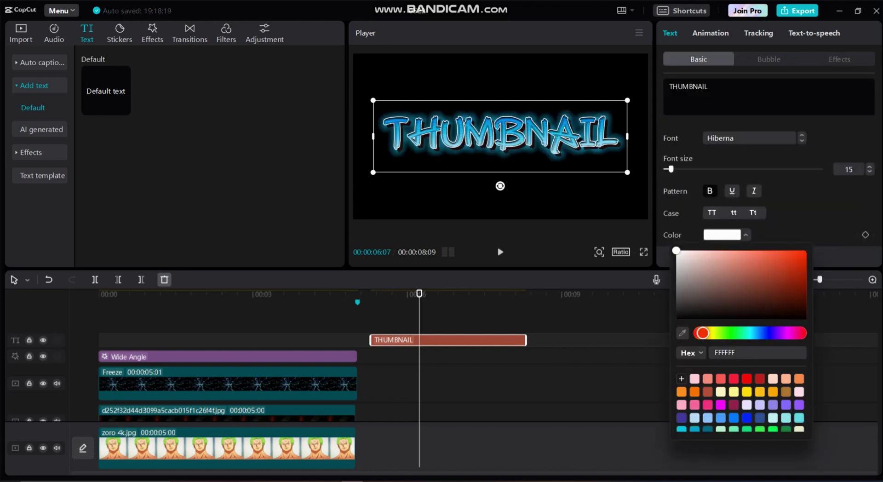
left_click(704, 276)
left_click(716, 252)
left_click(718, 332)
left_click_drag(770, 251, 807, 251)
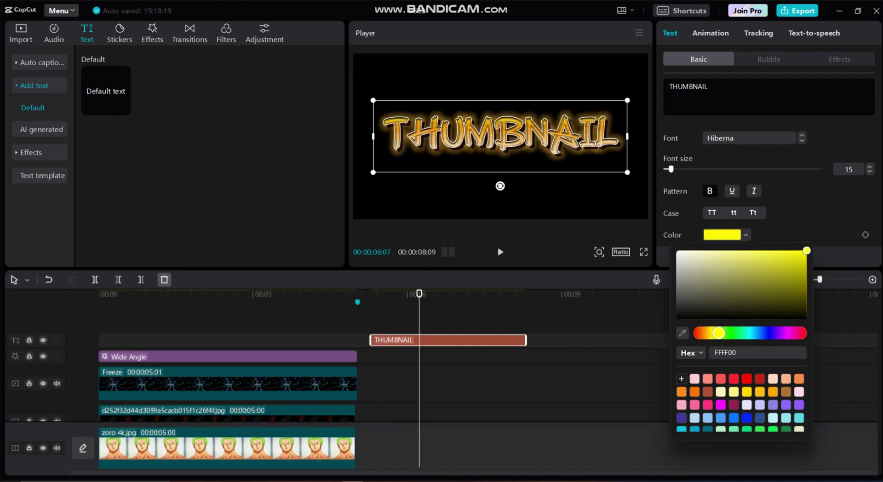
Move the THUMBNAIL clip back to overlap the end of the image and place the text across the character's chest.
left_click_drag(438, 340, 388, 340)
left_click(340, 294)
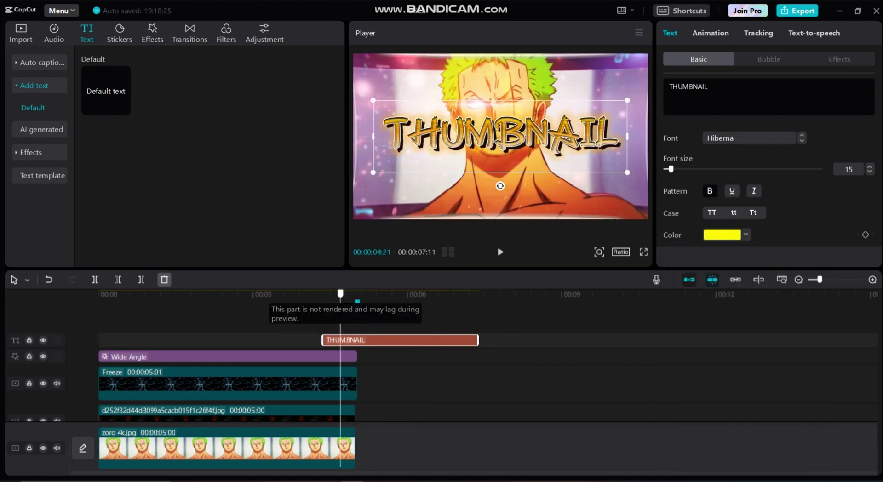
left_click_drag(501, 136, 496, 187)
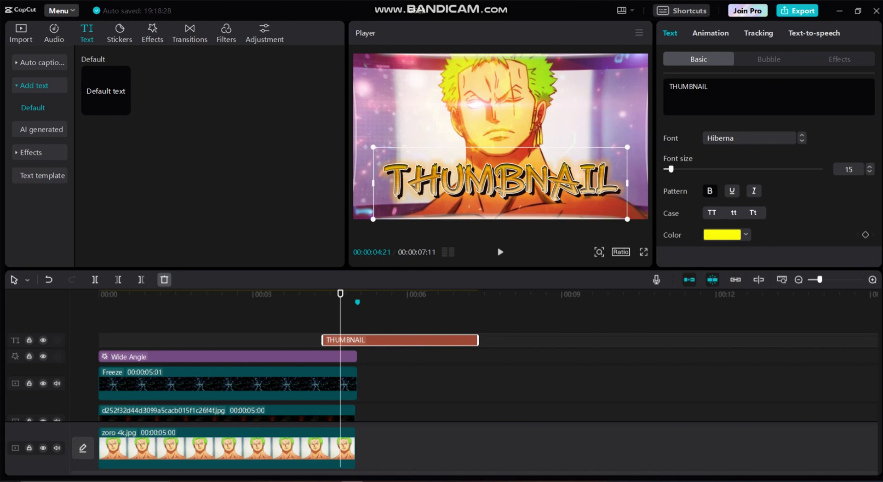
Try the pink colour FF619D on the THUMBNAIL text and set its colour to orange FF7C38 instead.
left_click(722, 235)
left_click(695, 404)
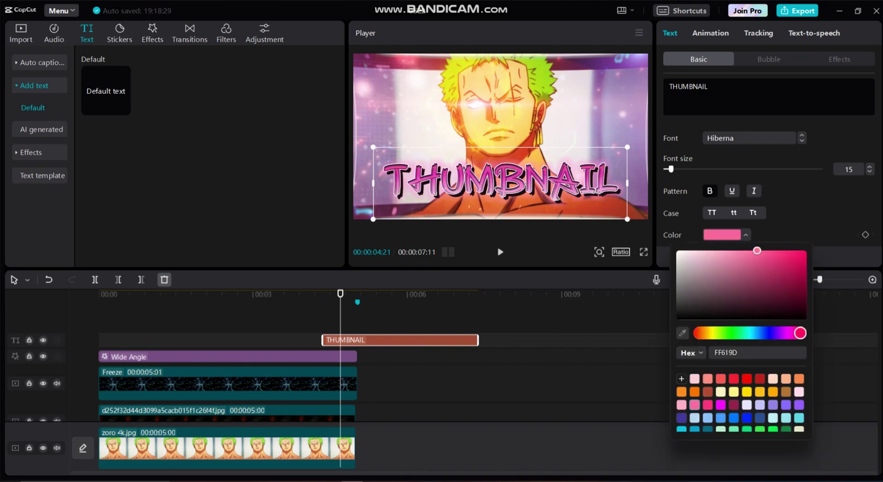
scroll(741, 405, "down", 2)
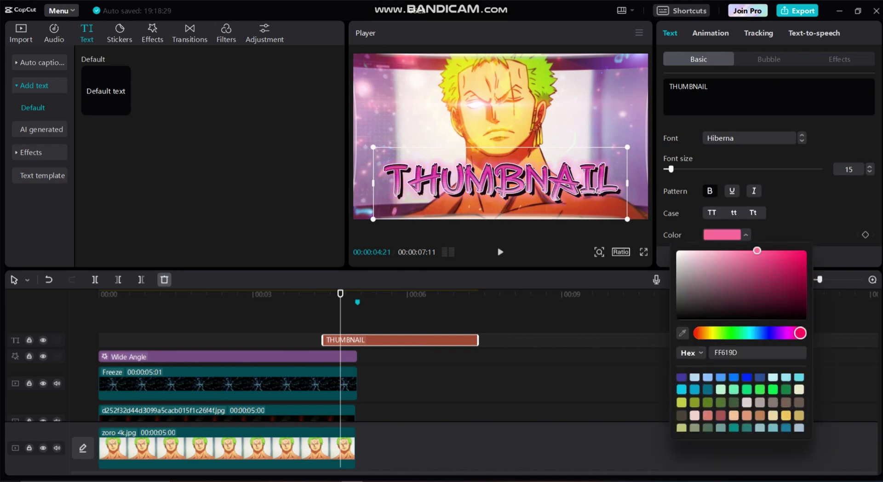
scroll(741, 405, "up", 2)
left_click(695, 391)
left_click_drag(807, 250, 777, 250)
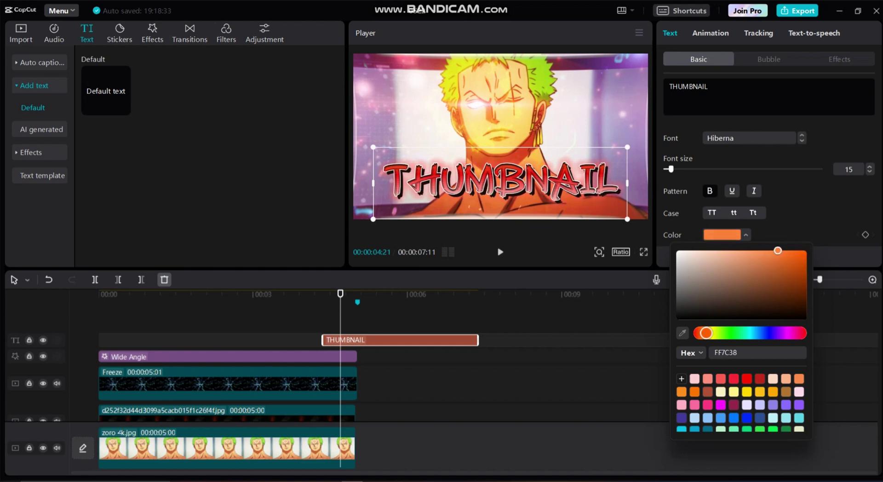
Preview the title and make the THUMBNAIL clip span the whole timeline from the start to 00:00:05:01.
left_click(304, 316)
key("space")
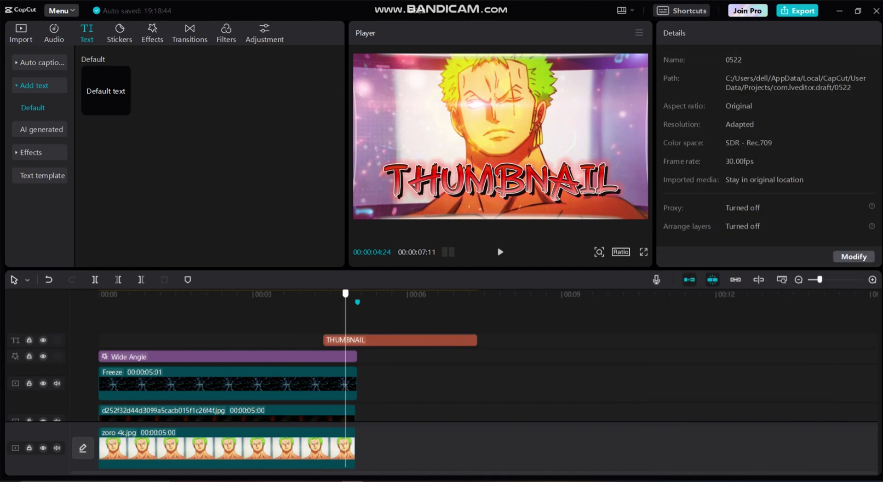
left_click(309, 315)
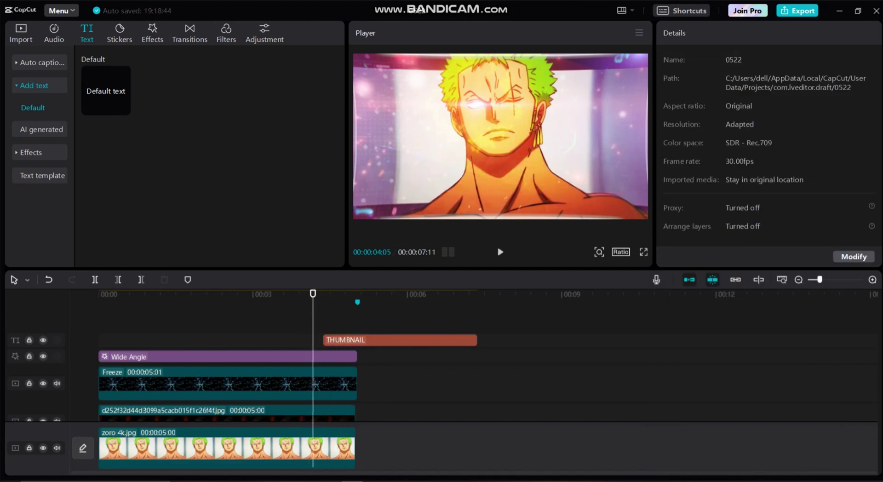
left_click(334, 315)
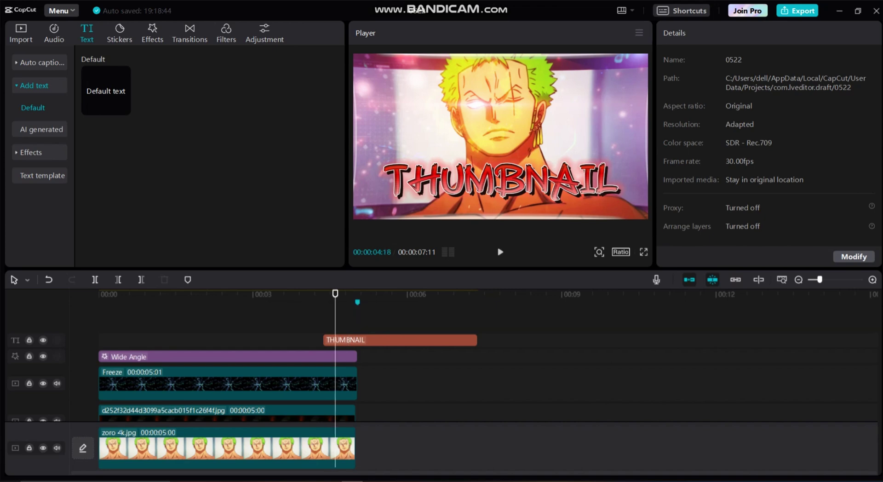
left_click_drag(350, 340, 124, 340)
left_click_drag(257, 340, 359, 340)
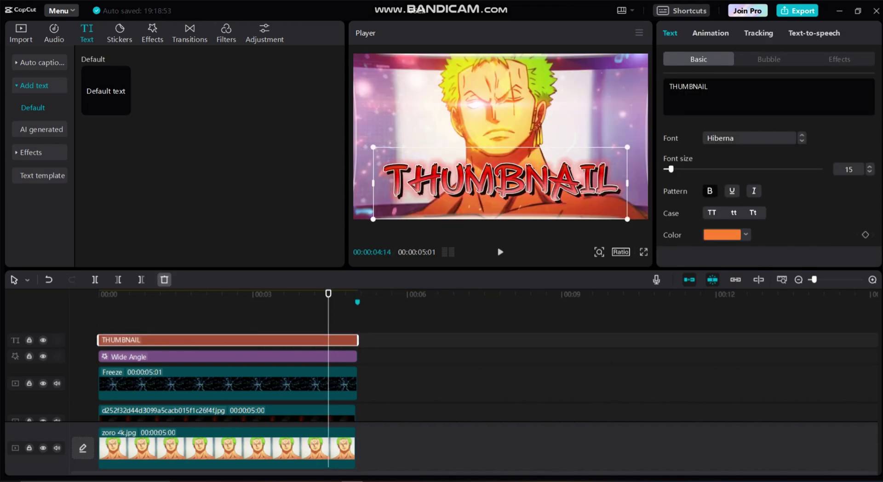
Tilt the THUMBNAIL text slightly counterclockwise, enlarge it a little and position it below the character's chin.
left_click_drag(576, 184, 579, 172)
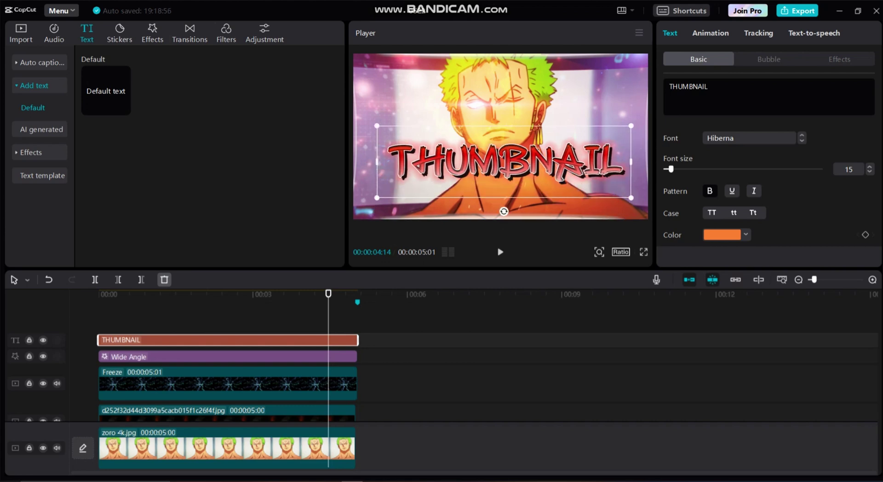
scroll(769, 185, "down", 6)
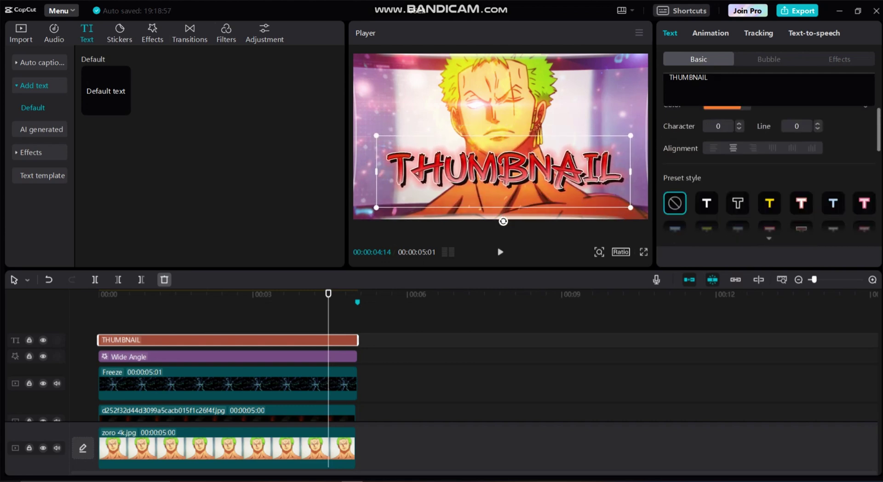
left_click_drag(503, 222, 506, 221)
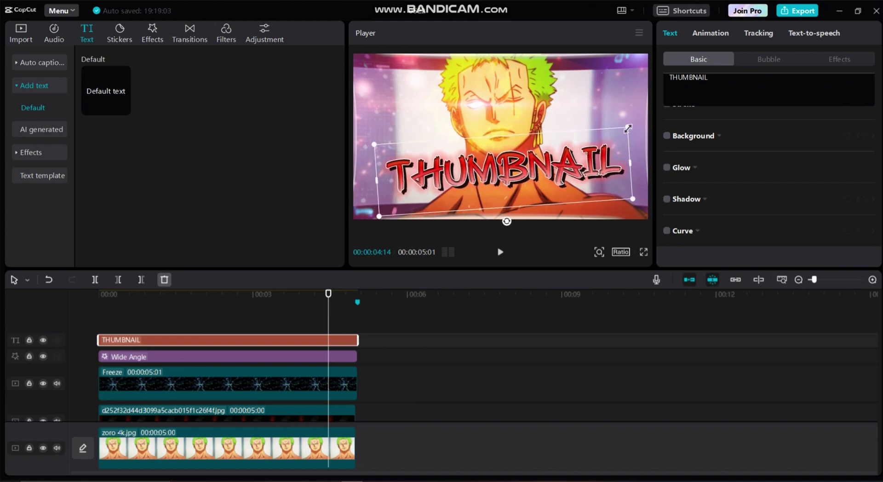
left_click_drag(628, 128, 630, 126)
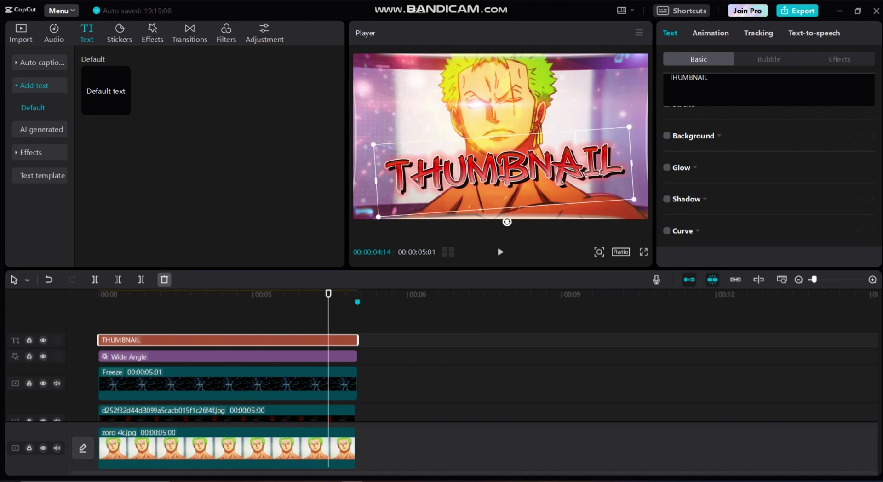
left_click_drag(504, 184, 503, 189)
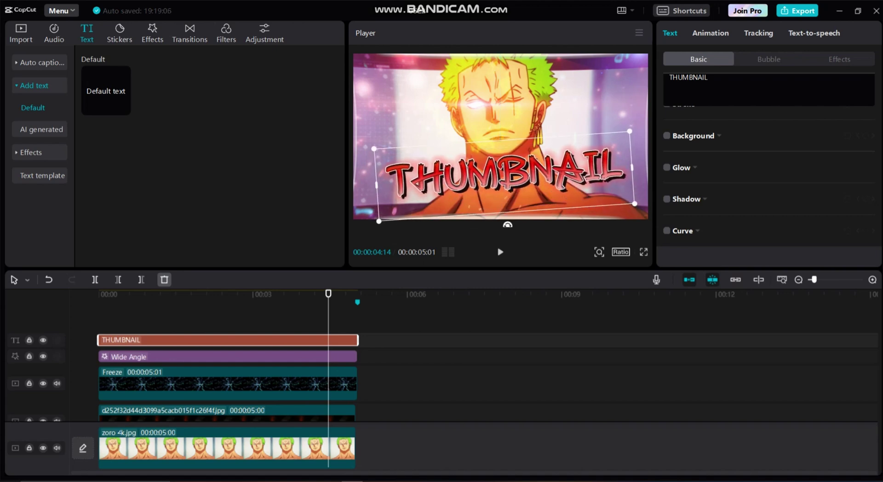
Curve the THUMBNAIL text with a strength of -16° and nudge it slightly left and up over the chest.
left_click(667, 231)
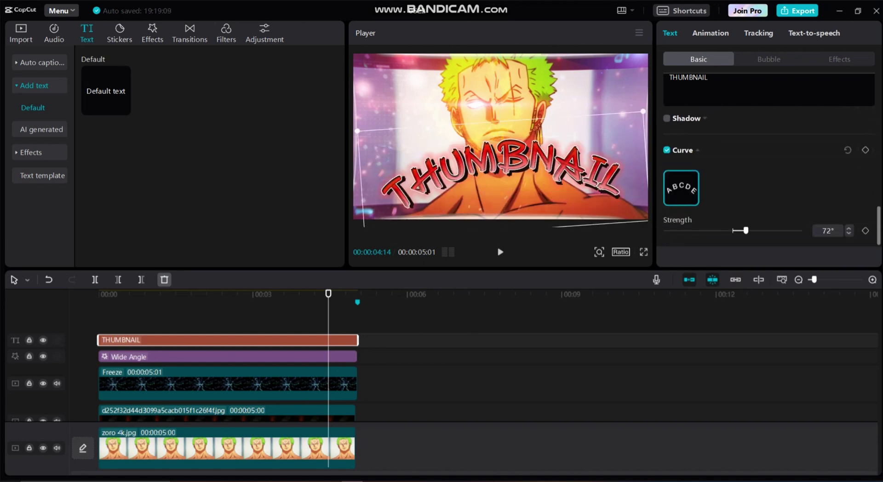
left_click_drag(746, 231, 730, 231)
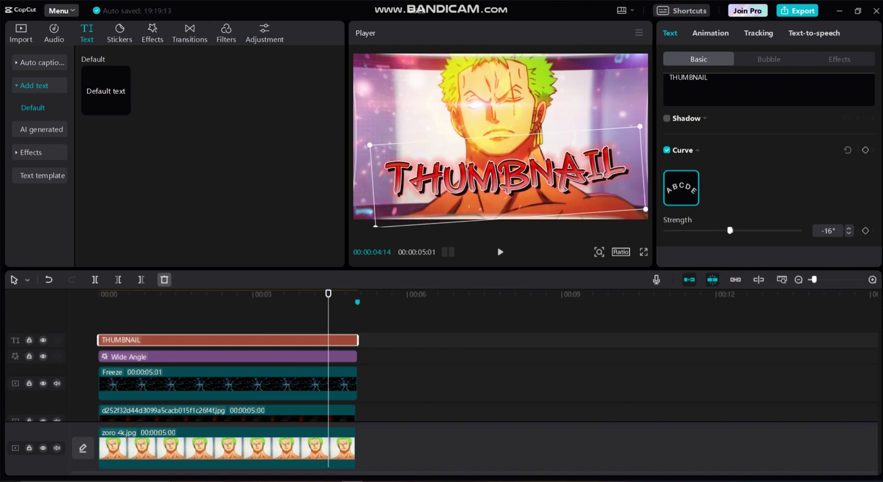
left_click_drag(506, 176, 500, 174)
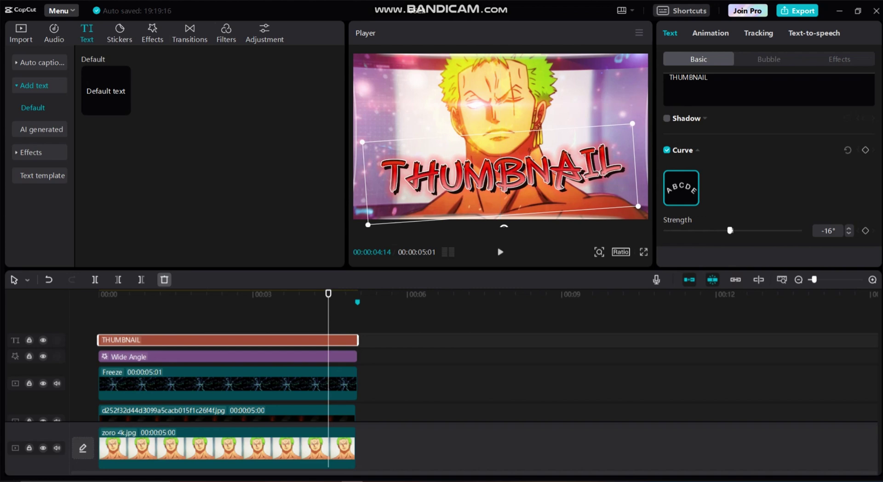
Enlarge the THUMBNAIL text slightly so it spans more of the frame's width.
left_click(244, 317)
left_click(215, 340)
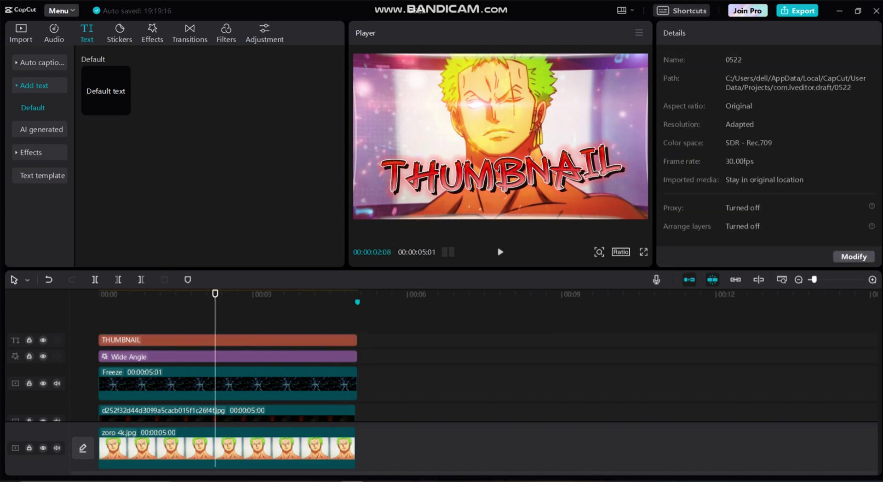
left_click_drag(635, 126, 648, 116)
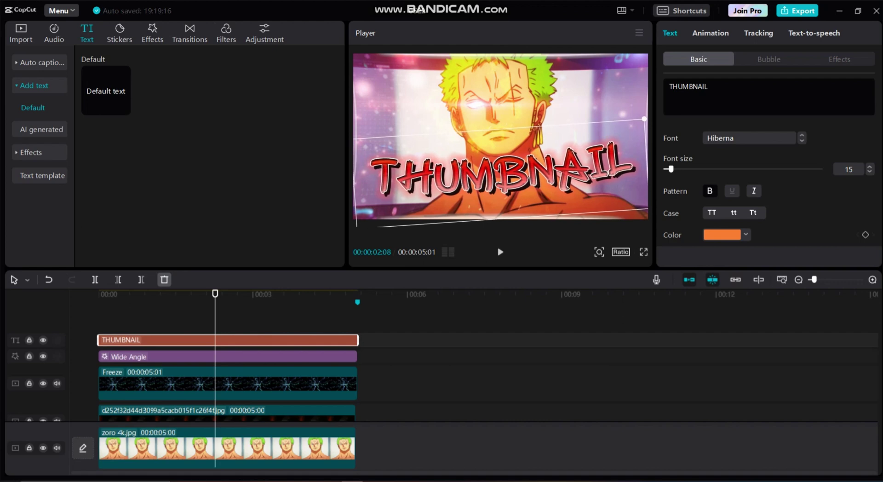
Play back the middle of the timeline to check how the curved title looks over the image.
key("space")
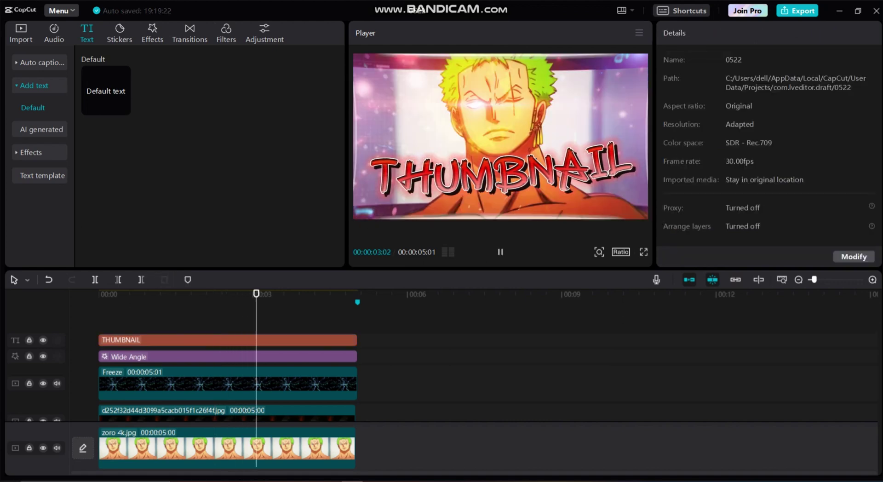
key("space")
key("Left")
key("Left")
key("Left")
key("Left")
key("Left")
key("Left")
key("Left")
key("Left")
key("Left")
key("space")
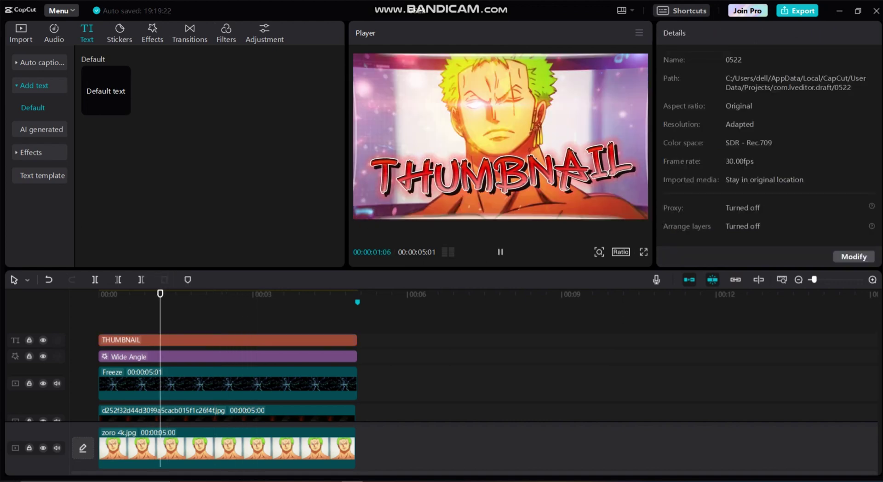
key("space")
key("space")
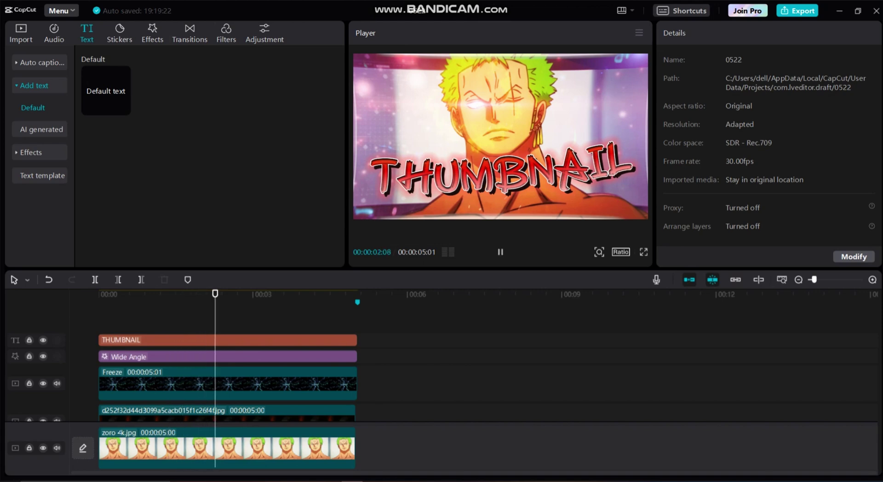
Lower the THUMBNAIL text slightly on the character's chest.
left_click(184, 340)
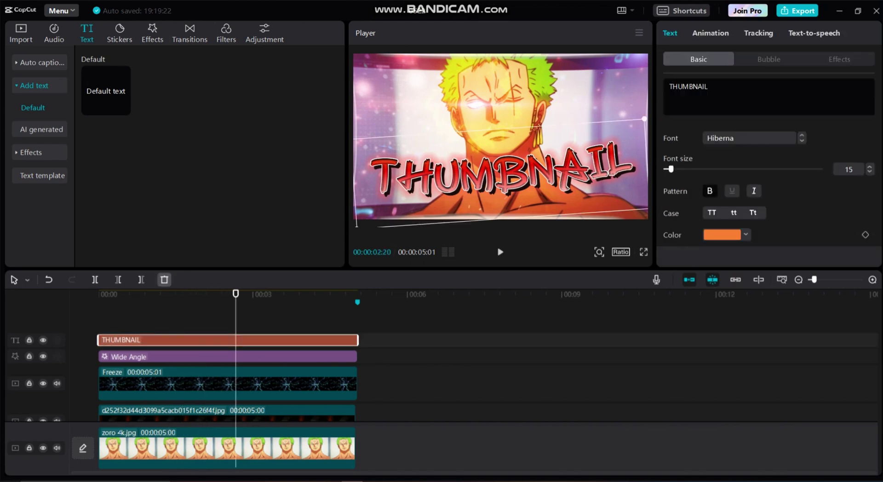
left_click_drag(502, 175, 501, 180)
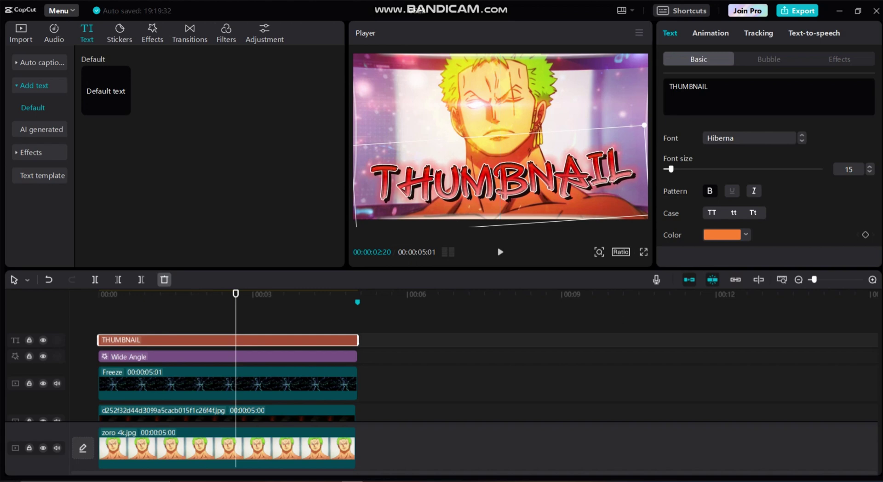
scroll(769, 175, "down", 10)
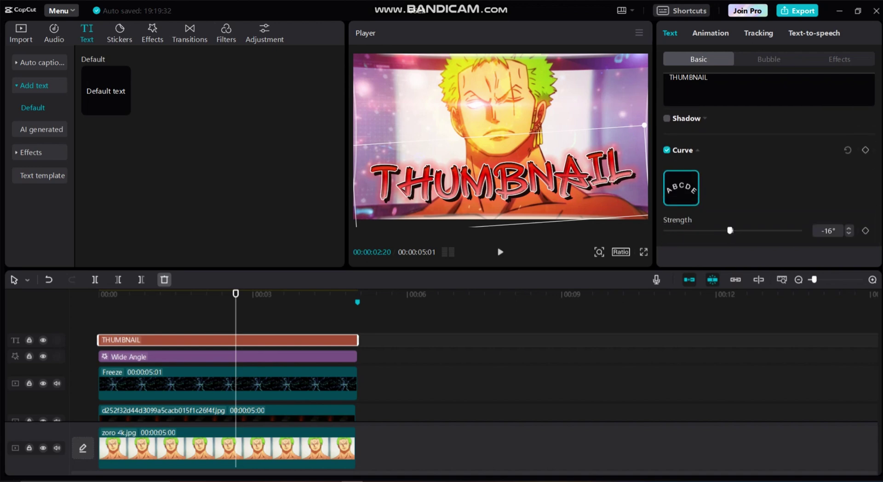
Convert the THUMBNAIL text clip into a compound clip and move it up to position Y 56.
right_click(340, 340)
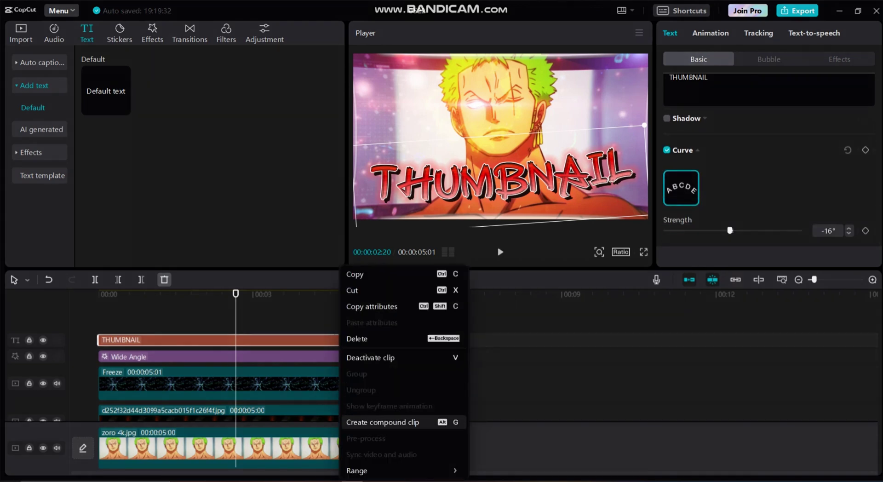
left_click(383, 422)
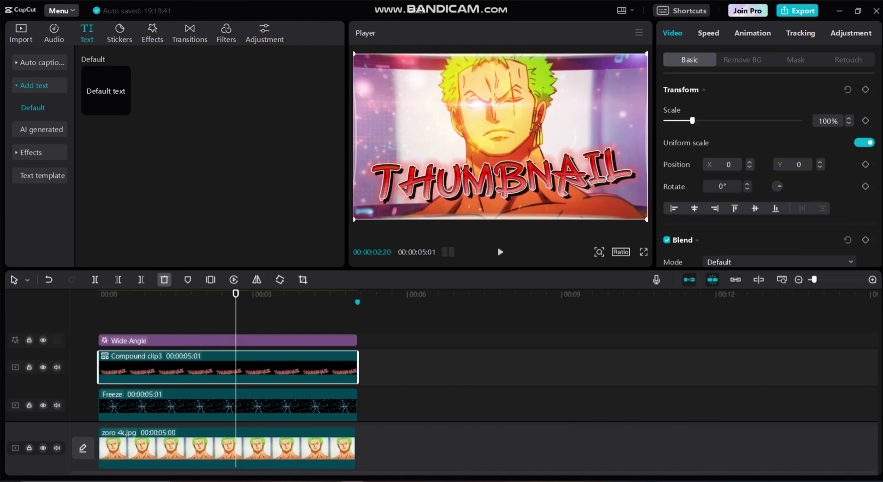
left_click_drag(500, 184, 500, 180)
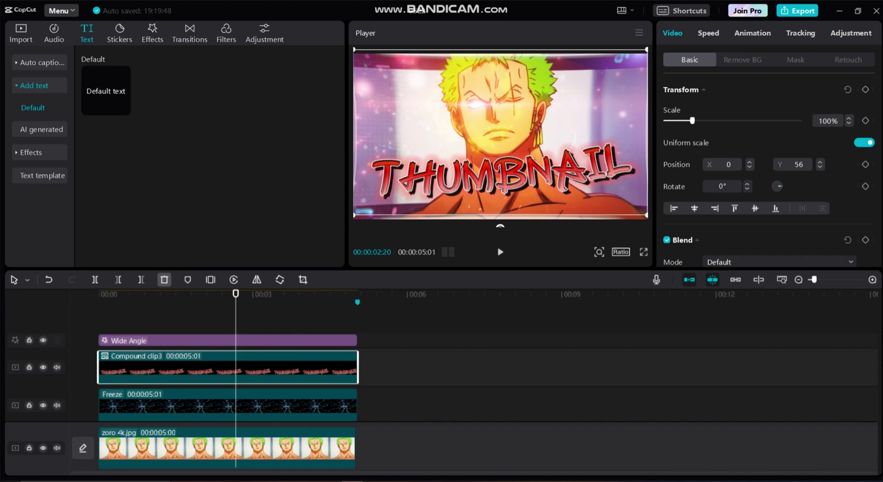
Look through the title compound clip's basic settings, including the numbered options 1 to 16.
scroll(768, 161, "down", 2)
scroll(768, 161, "down", 5)
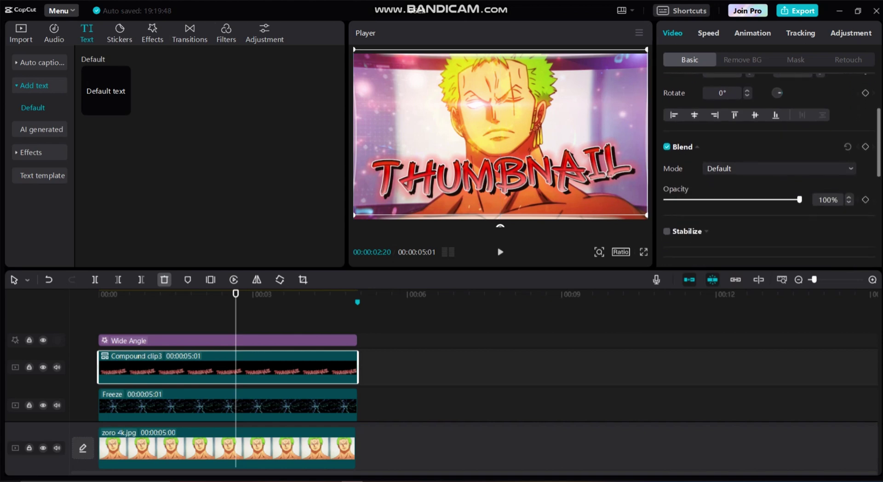
mouse_move(801, 151)
left_mouse_down()
mouse_move(759, 151)
mouse_move(784, 150)
left_mouse_up()
scroll(783, 150, "down", 1)
scroll(768, 161, "down", 5)
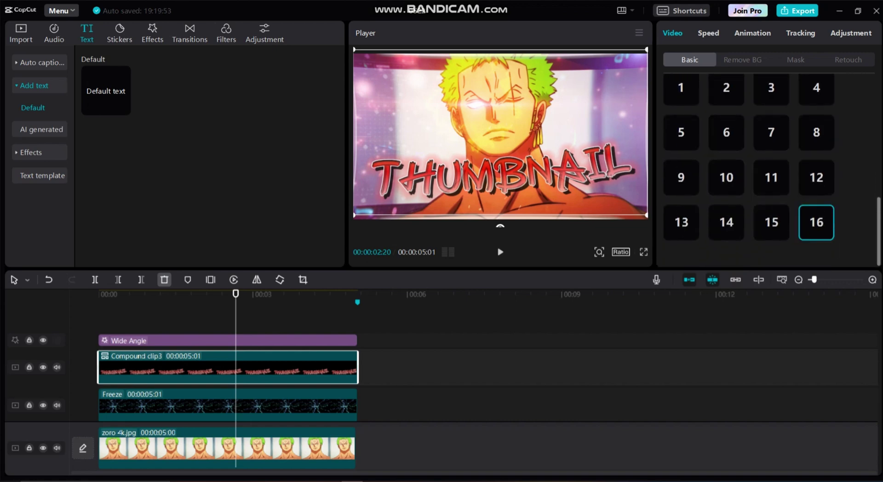
scroll(769, 161, "up", 6)
scroll(768, 161, "down", 2)
scroll(768, 161, "down", 4)
left_click(771, 222)
left_click(817, 223)
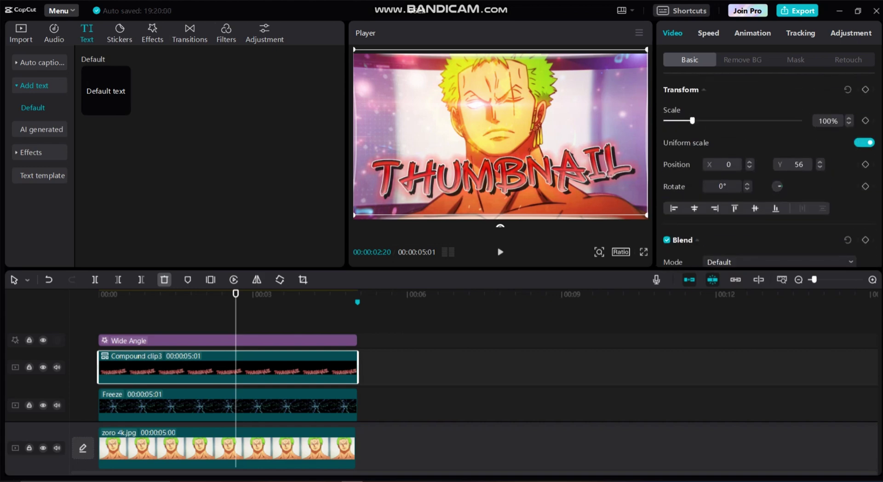
Apply a Horizontal mask to the title compound clip, with feather 11 and the mask at position Y -138.
left_click(795, 59)
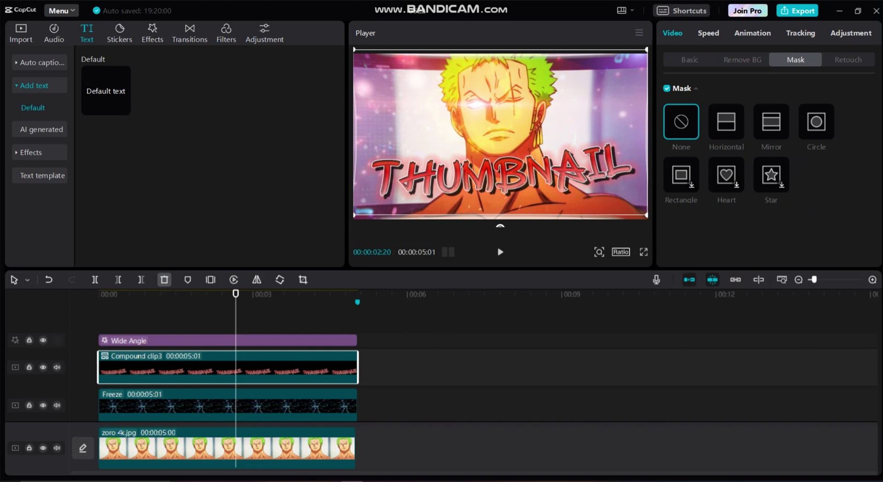
left_click(726, 122)
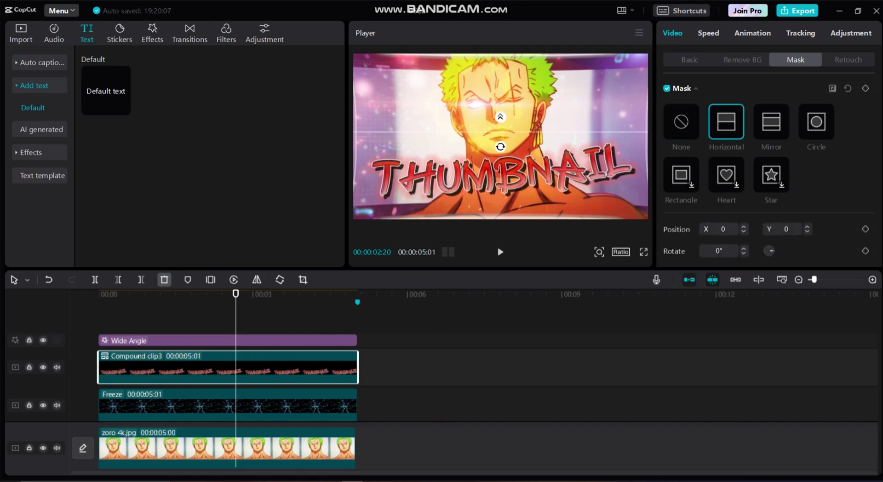
left_click_drag(501, 147, 500, 180)
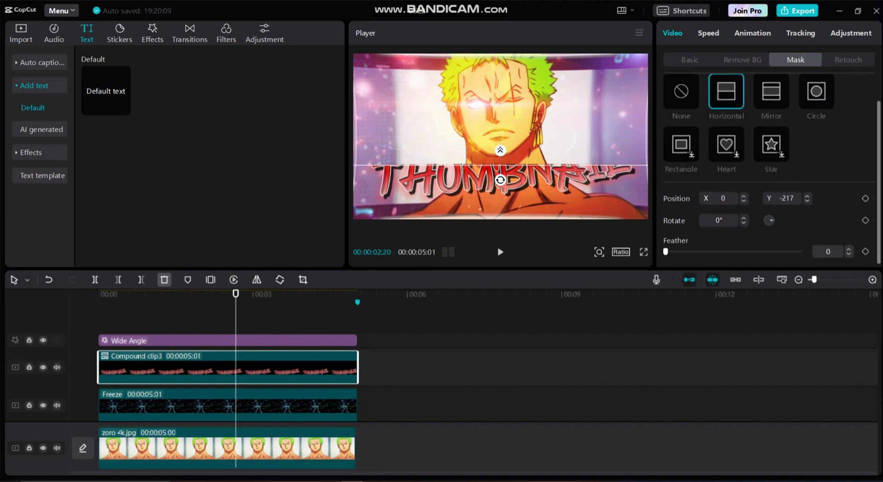
mouse_move(500, 150)
left_mouse_down()
mouse_move(501, 134)
mouse_move(500, 148)
left_mouse_up()
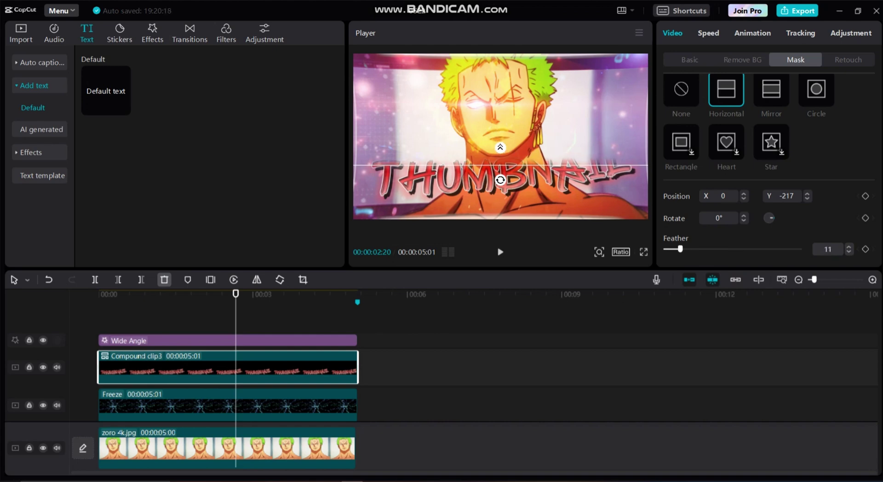
left_click_drag(501, 180, 501, 168)
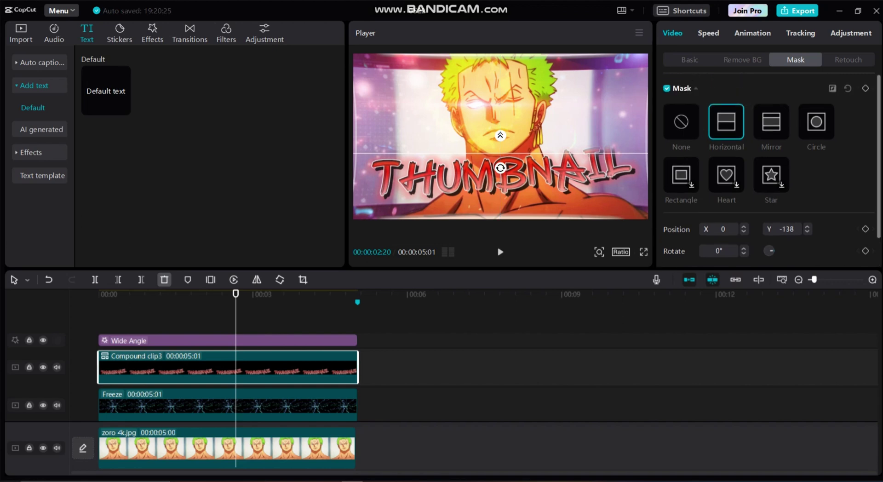
Increase the horizontal mask's feather, move it to position Y -54 and check the faded title on the timeline.
left_click_drag(501, 167, 500, 205)
left_click_drag(355, 317, 226, 317)
left_click(230, 368)
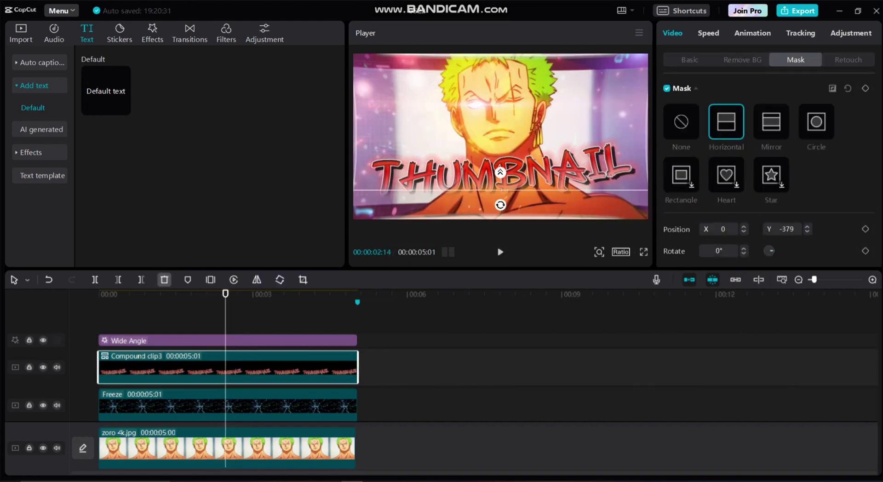
mouse_move(681, 249)
left_mouse_down()
mouse_move(801, 249)
mouse_move(673, 249)
left_mouse_up()
left_click_drag(501, 190, 500, 153)
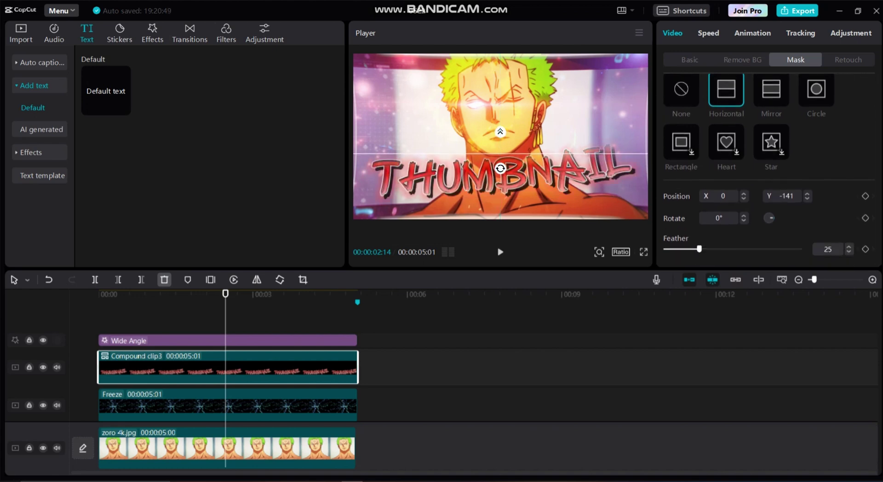
left_click_drag(501, 153, 501, 107)
left_click(358, 317)
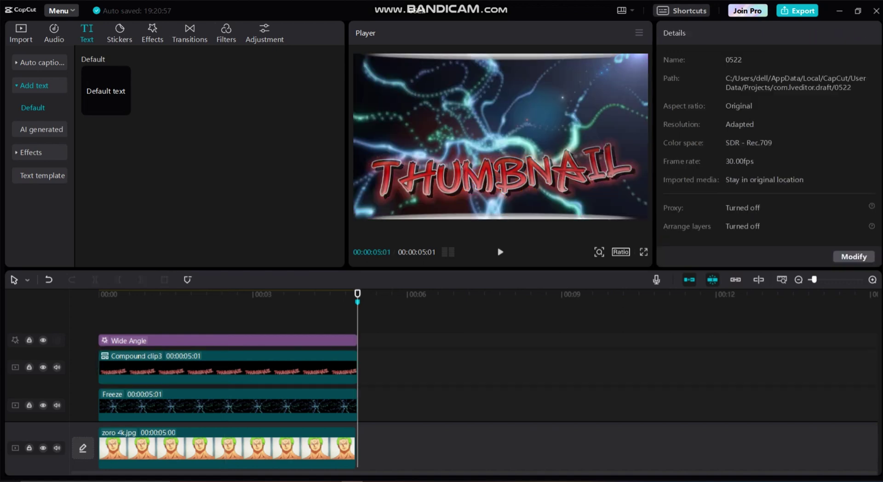
left_click_drag(196, 318, 209, 318)
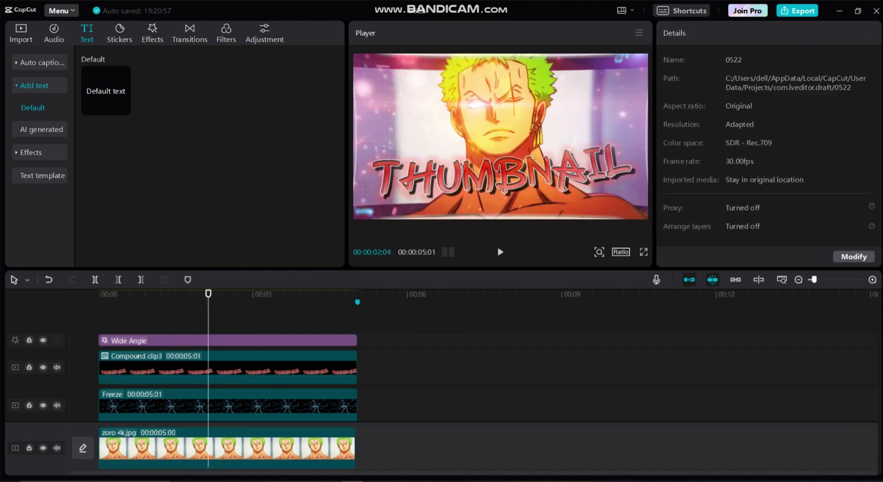
Scale the title compound clip to 106% and move it up to position Y 165.
left_click(276, 366)
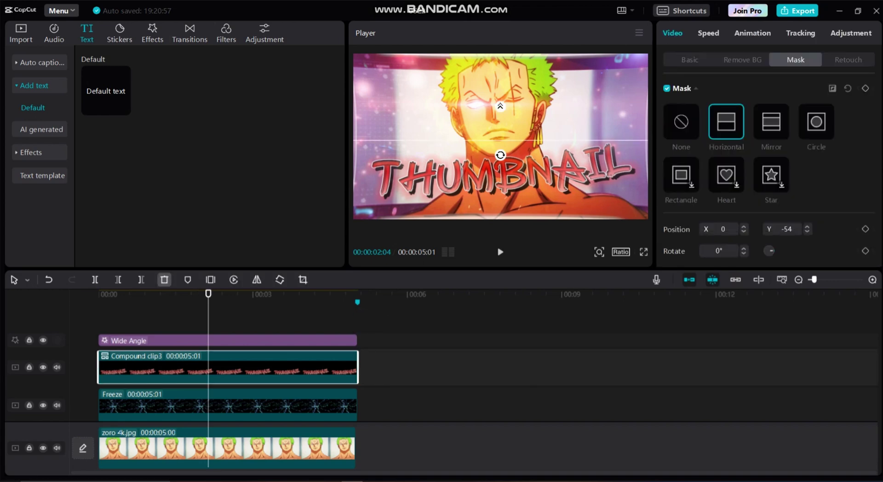
left_click(690, 60)
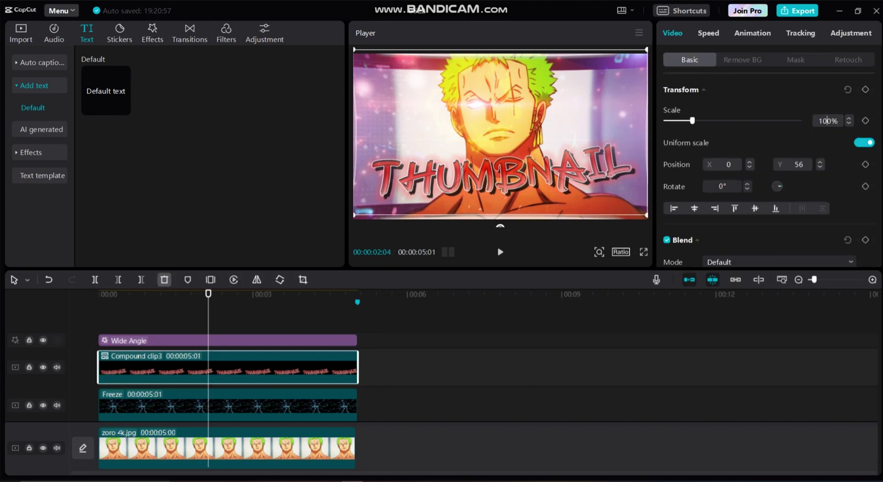
left_click_drag(827, 120, 830, 121)
type("3")
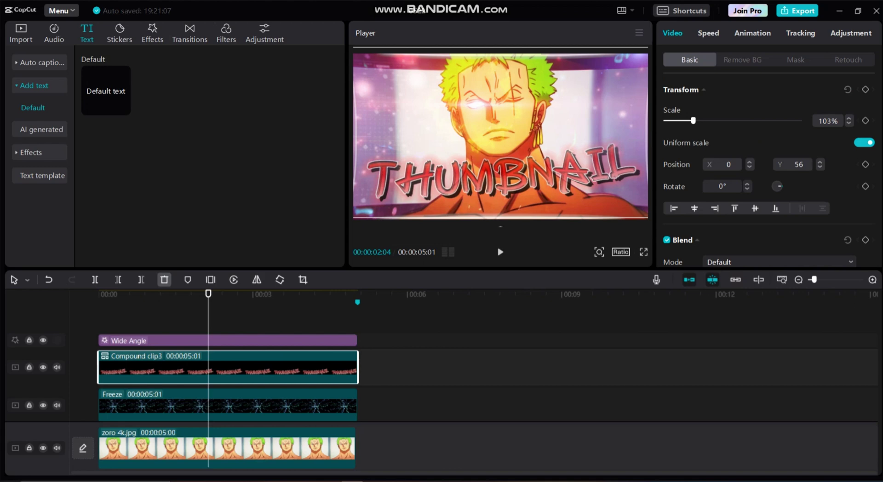
left_click_drag(500, 226, 500, 226)
left_click_drag(827, 121, 832, 121)
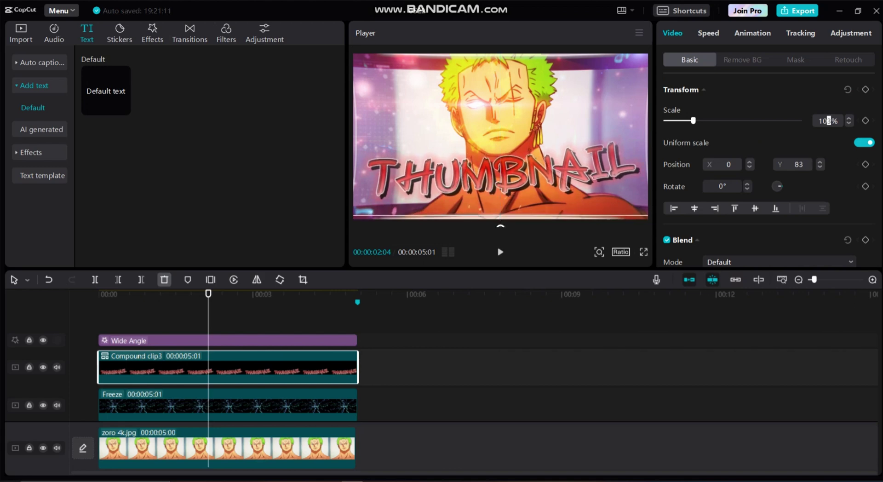
type("6")
left_click_drag(500, 227, 500, 220)
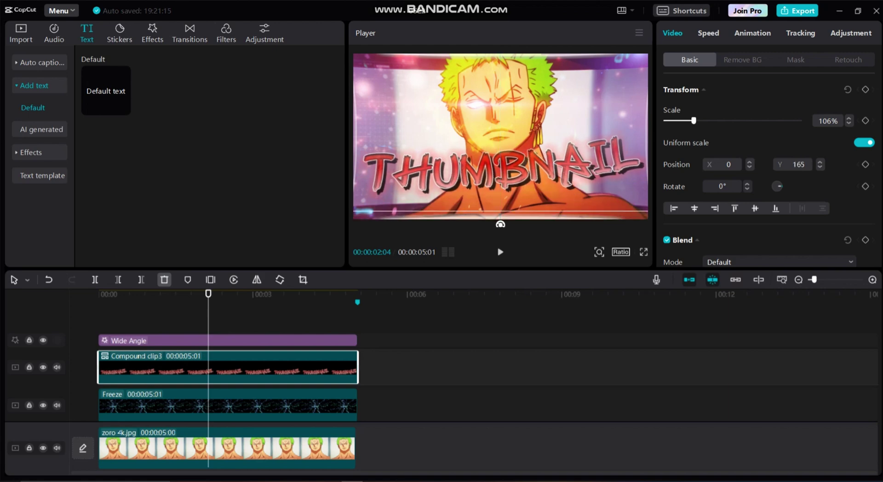
Preview the enlarged title and lower its compound clip to position Y 64.
left_click(357, 318)
left_click(202, 317)
key("space")
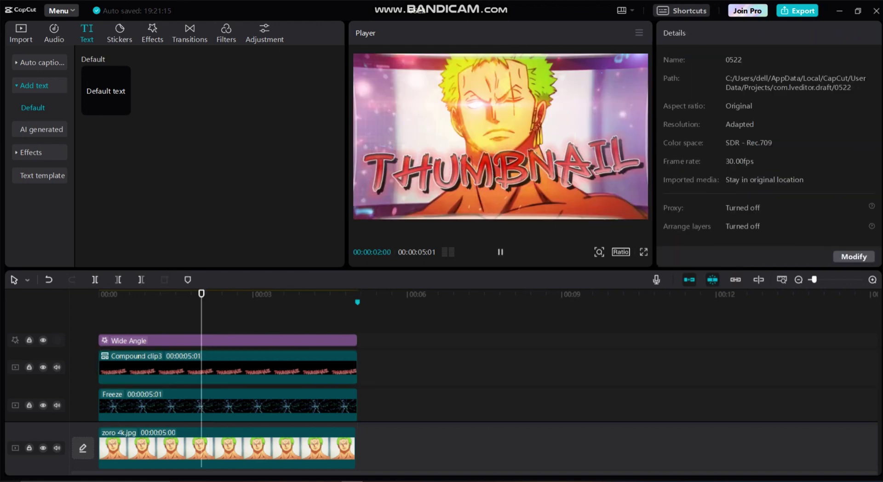
key("space")
left_click(227, 368)
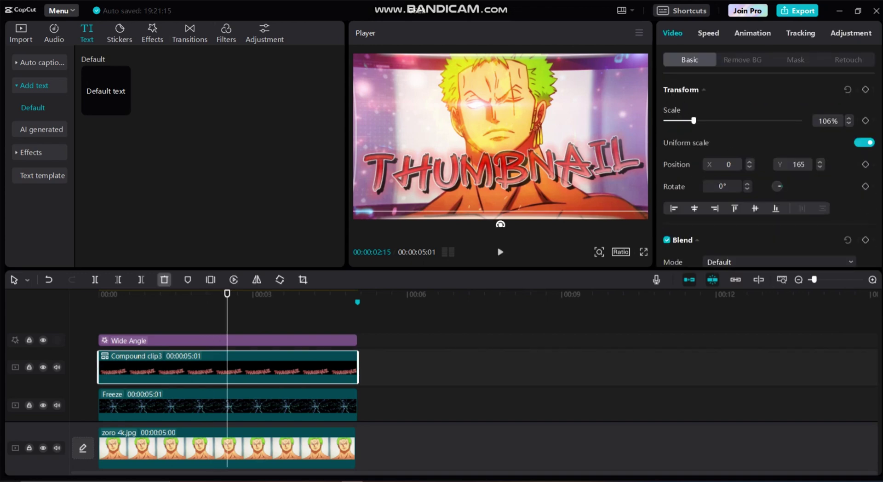
mouse_move(189, 317)
left_mouse_down()
mouse_move(205, 317)
mouse_move(162, 317)
mouse_move(177, 317)
left_mouse_up()
left_click(205, 368)
left_click(228, 368)
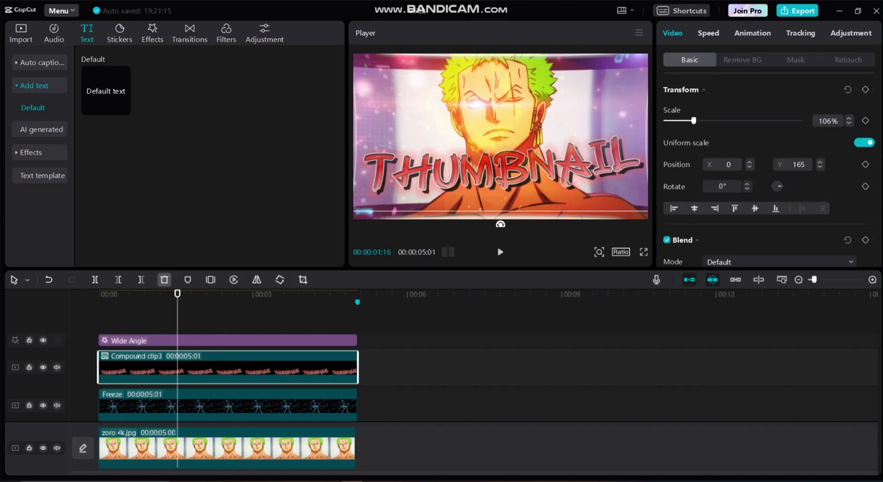
left_click_drag(502, 174, 502, 177)
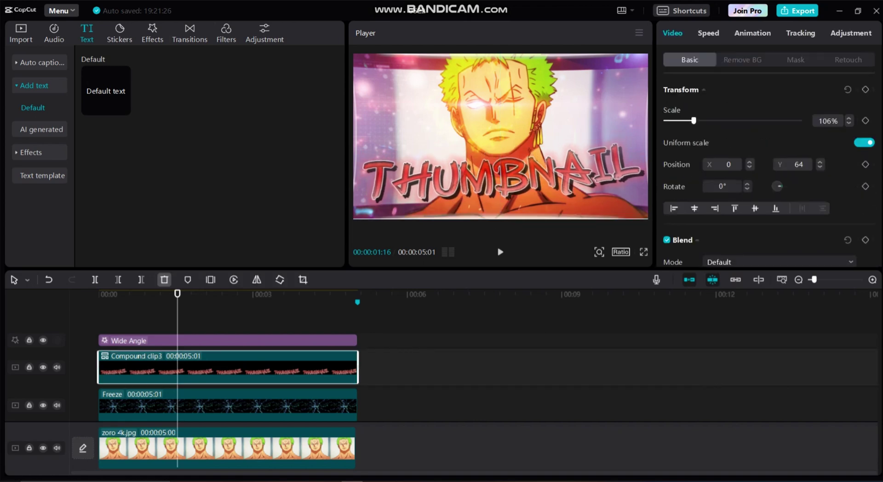
Review the title compound clip's blend settings and play the composition to check the finished thumbnail.
scroll(769, 175, "down", 1)
scroll(769, 175, "up", 1)
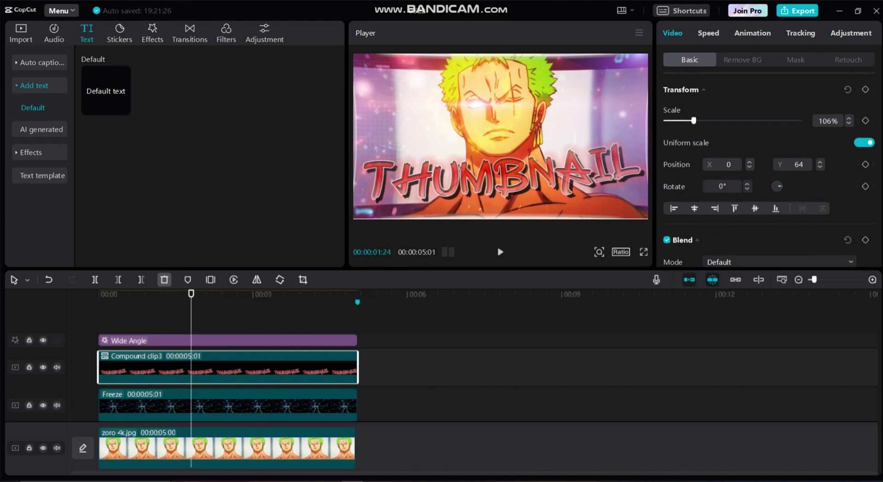
scroll(769, 175, "down", 9)
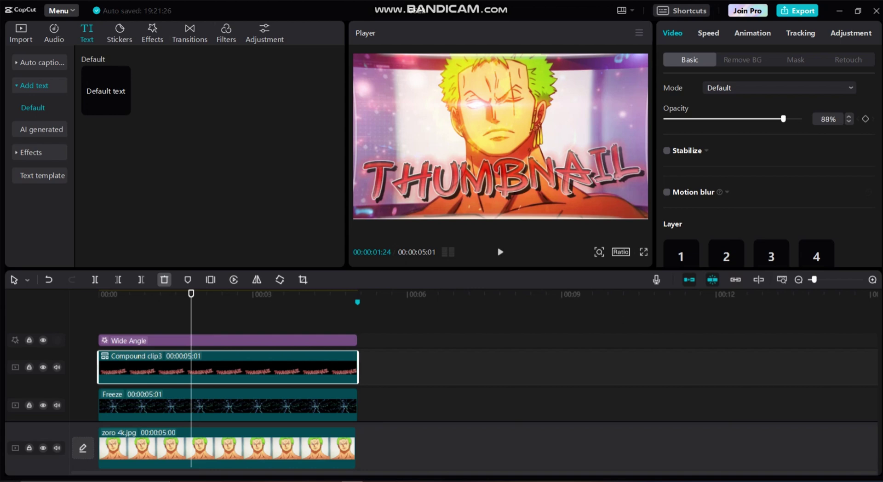
left_click(275, 318)
key("space")
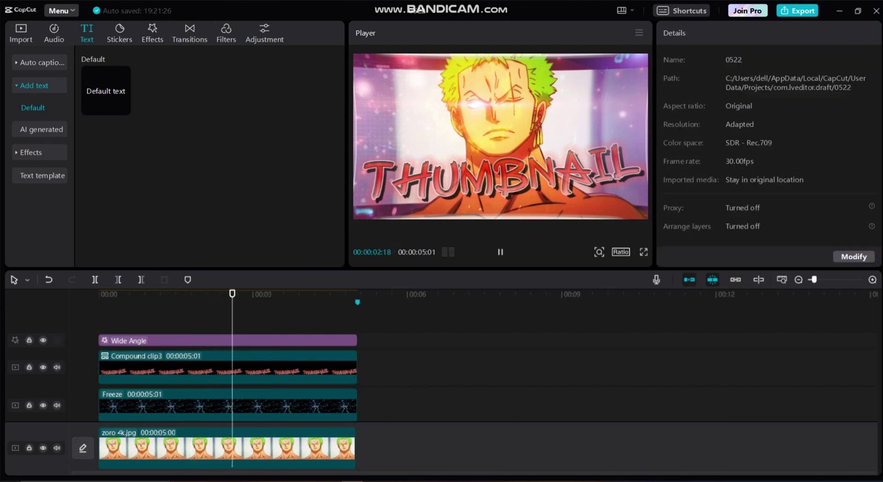
key("space")
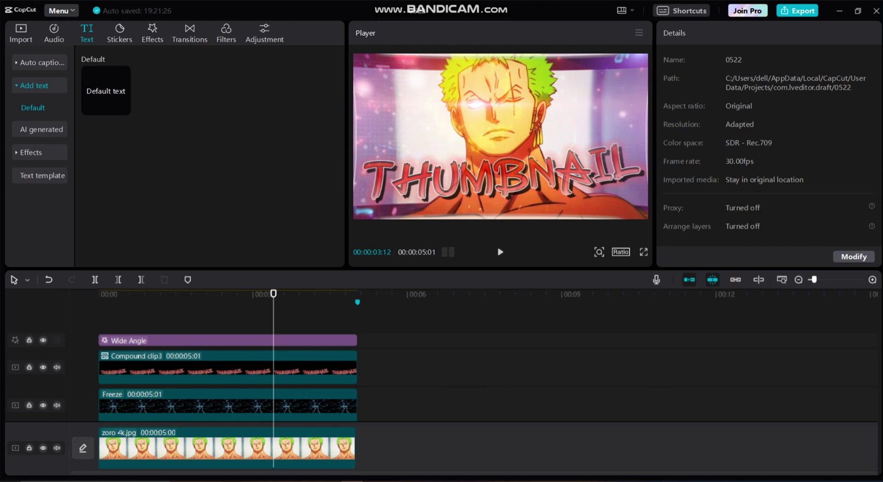
Start a still-frame export of the current frame and name the image "thumbnail!!!!!".
left_click(639, 33)
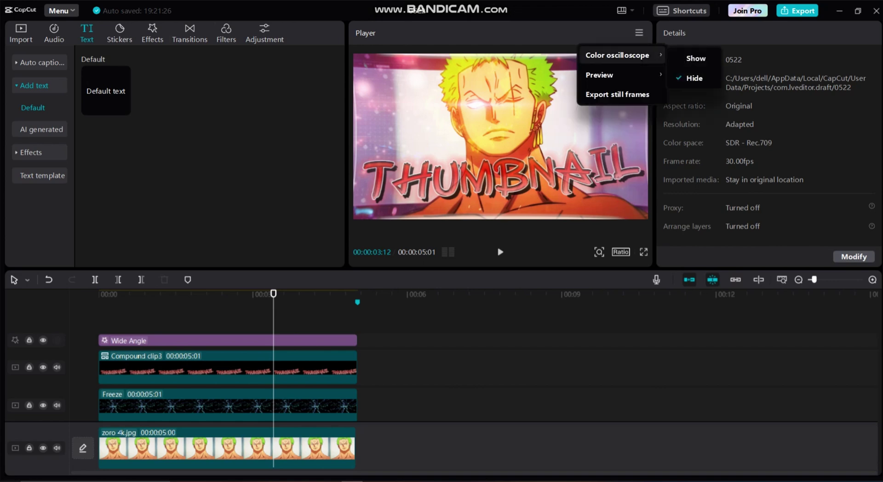
left_click(618, 94)
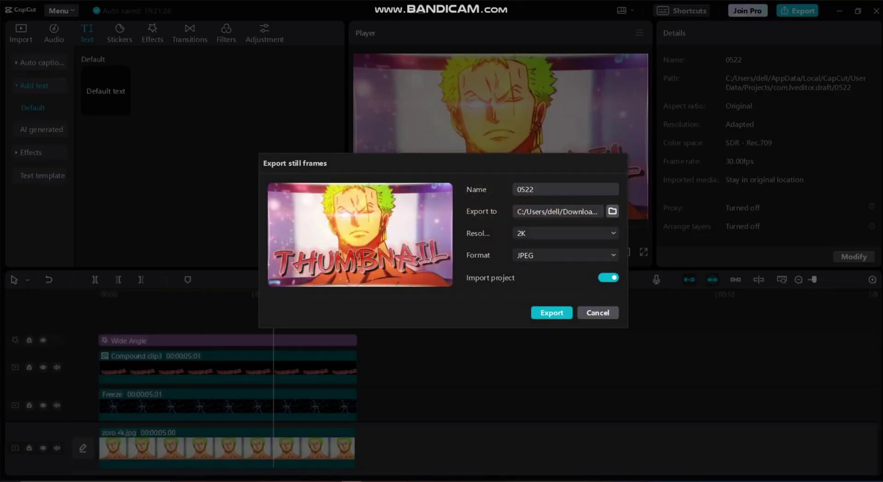
key("ctrl+a")
type("ZORO 4K THUMB")
key("BackSpace")
key("BackSpace")
key("BackSpace")
key("BackSpace")
key("BackSpace")
key("BackSpace")
key("BackSpace")
key("BackSpace")
key("BackSpace")
key("BackSpace")
key("BackSpace")
key("BackSpace")
key("BackSpace")
type("thumbnail!!!!!")
Choose JPEG as the format for the exported still frame.
left_click(566, 255)
left_click(542, 291)
left_click(566, 256)
left_click(543, 291)
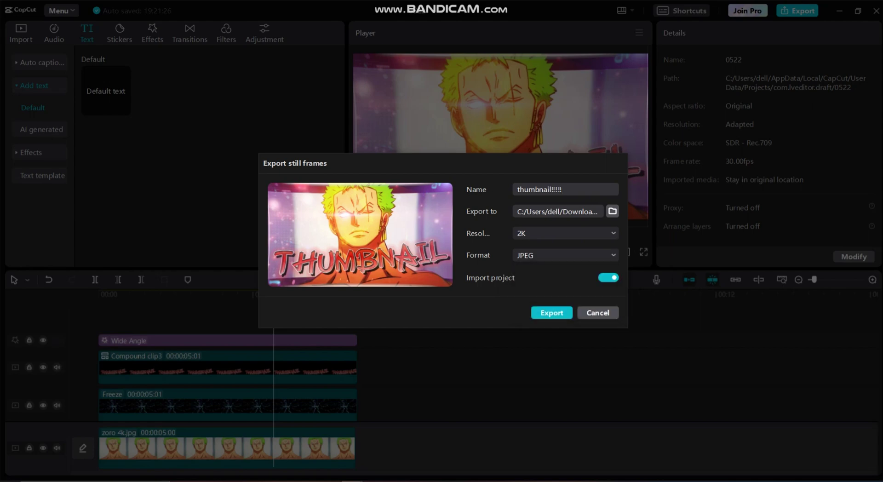